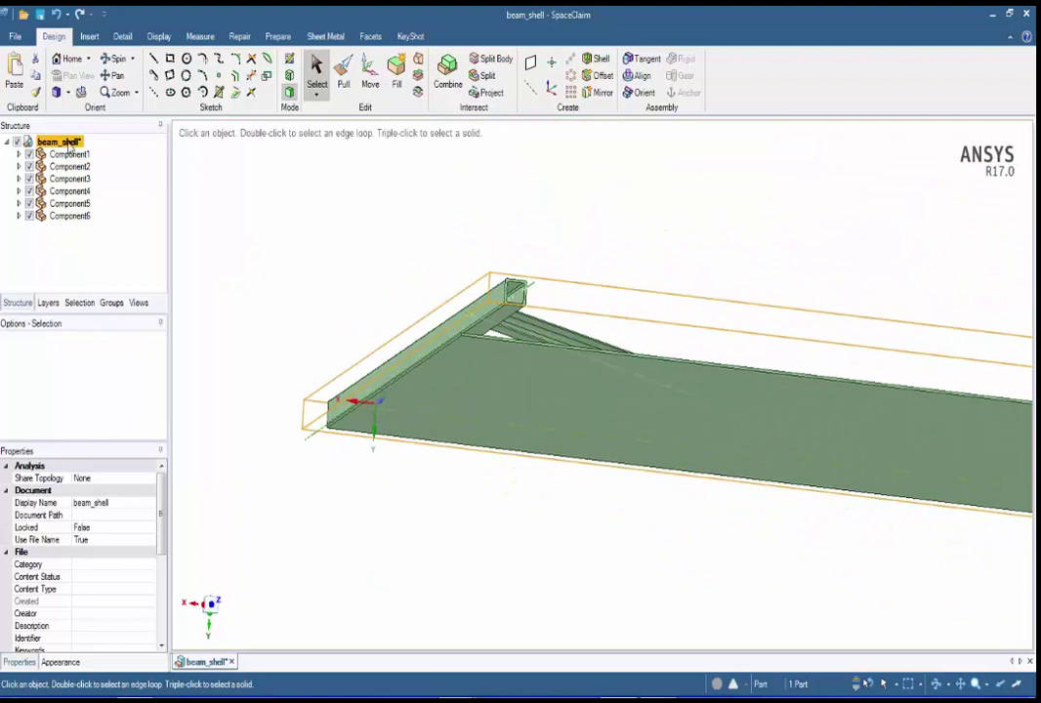
Expand all beam_shell components to view their solids, collapse the whole tree, and reopen it at the component level
{"action": "right_click", "coordinate": [66, 143]}
{"action": "left_click", "coordinate": [74, 168]}
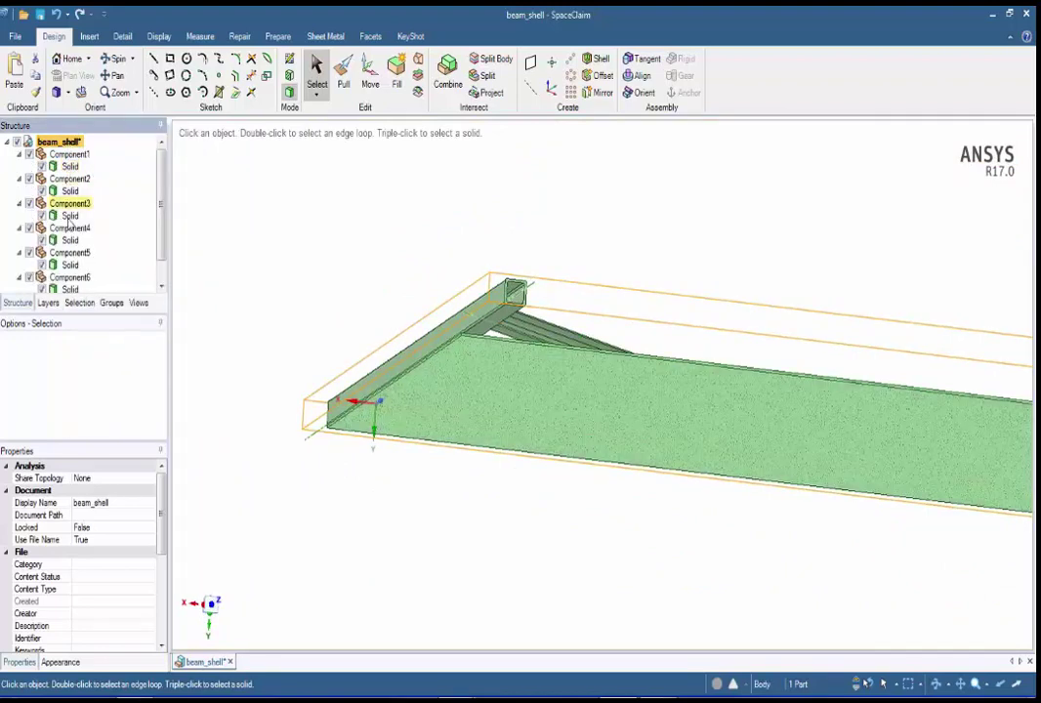
{"action": "right_click", "coordinate": [61, 145]}
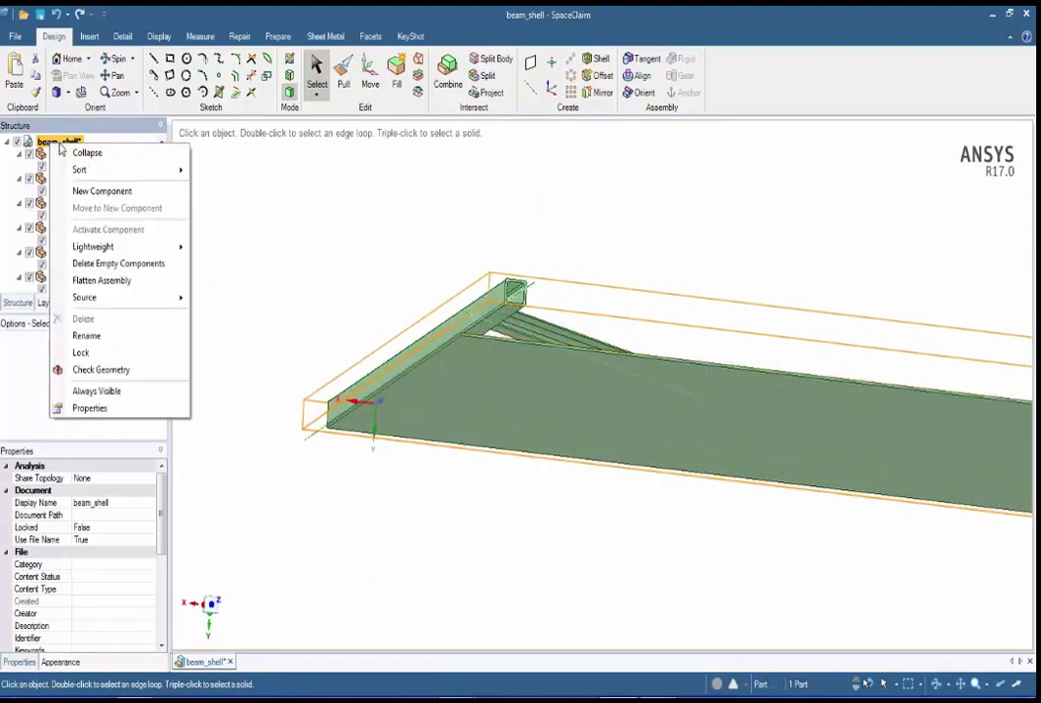
{"action": "left_click", "coordinate": [86, 152]}
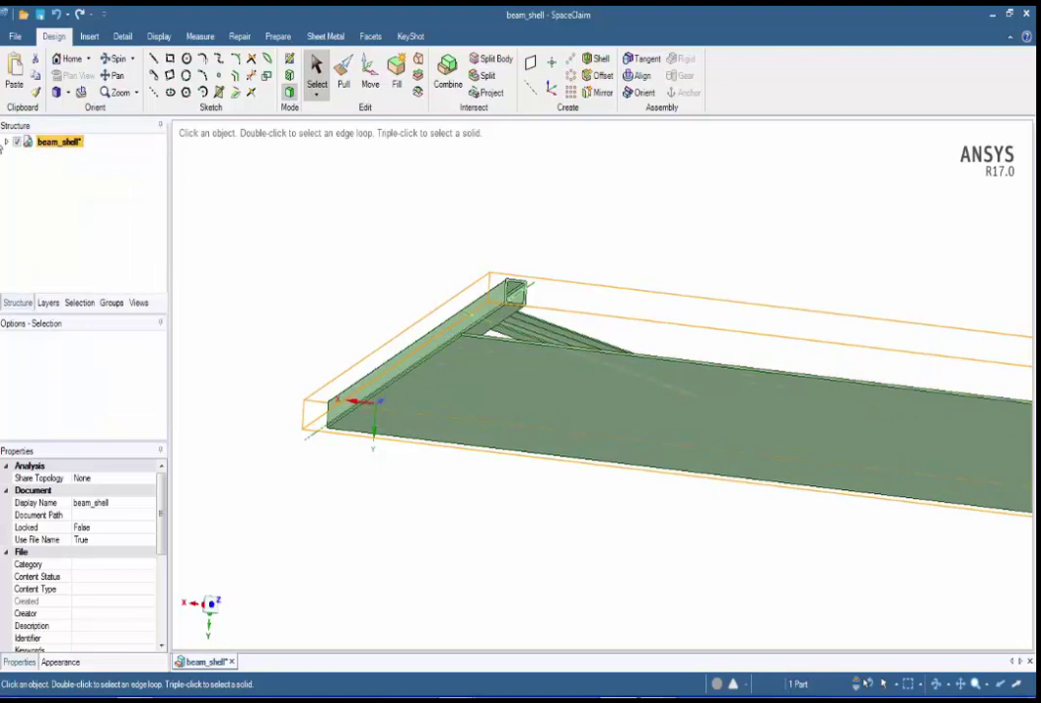
{"action": "left_click", "coordinate": [7, 142]}
Hide Component1, the large flat plate, leaving only the frame members in the model
{"action": "left_click", "coordinate": [326, 235]}
{"action": "middle_click_drag", "start_coordinate": [604, 293], "coordinate": [428, 238], "text": "shift"}
{"action": "scroll", "coordinate": [480, 249], "scroll_direction": "down", "scroll_amount": 5}
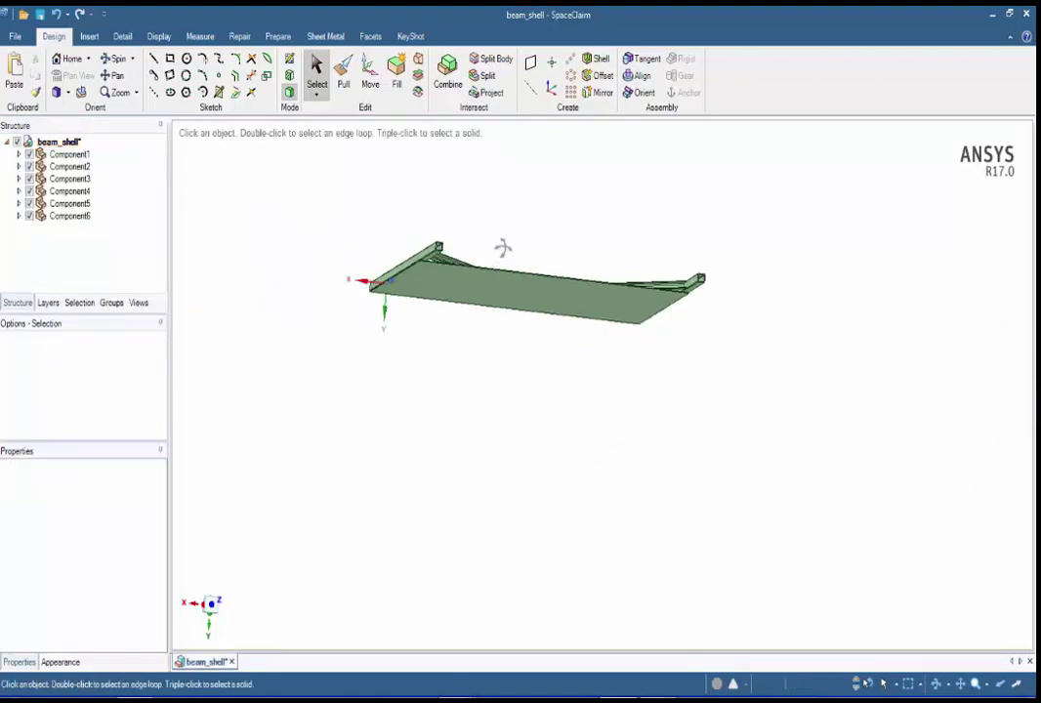
{"action": "middle_click_drag", "start_coordinate": [503, 247], "coordinate": [476, 322]}
{"action": "scroll", "coordinate": [471, 328], "scroll_direction": "up", "scroll_amount": 3}
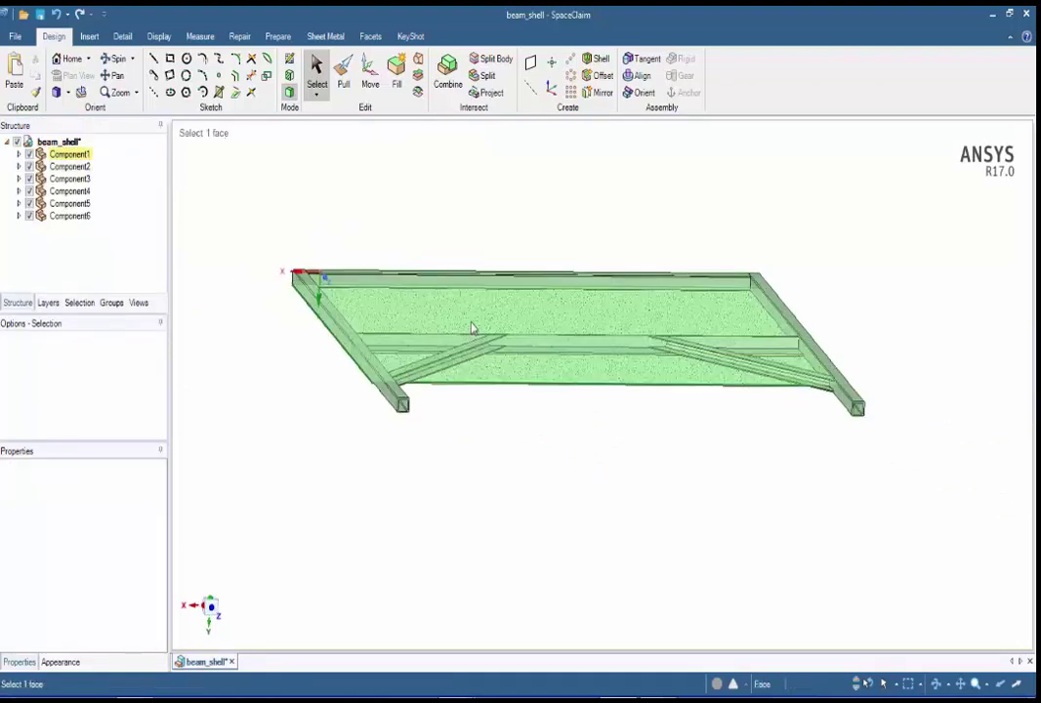
{"action": "left_click", "coordinate": [29, 155]}
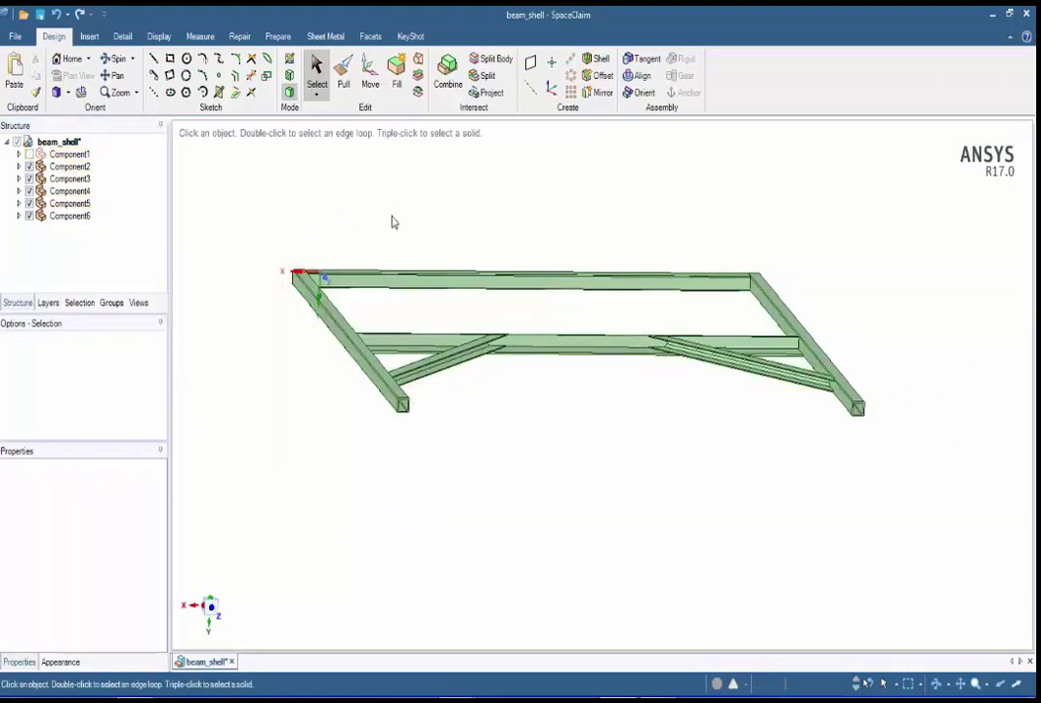
Extract beams from all the visible solid frame members in one go
{"action": "middle_click_drag", "start_coordinate": [391, 223], "coordinate": [388, 246]}
{"action": "left_click", "coordinate": [277, 36]}
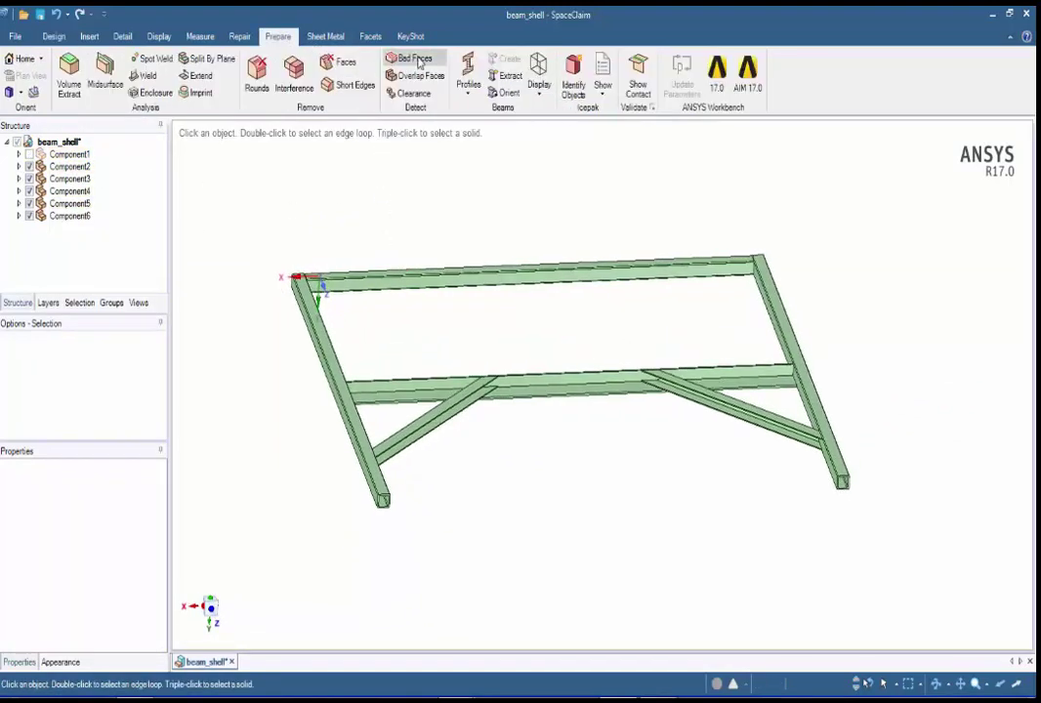
{"action": "left_click", "coordinate": [505, 77]}
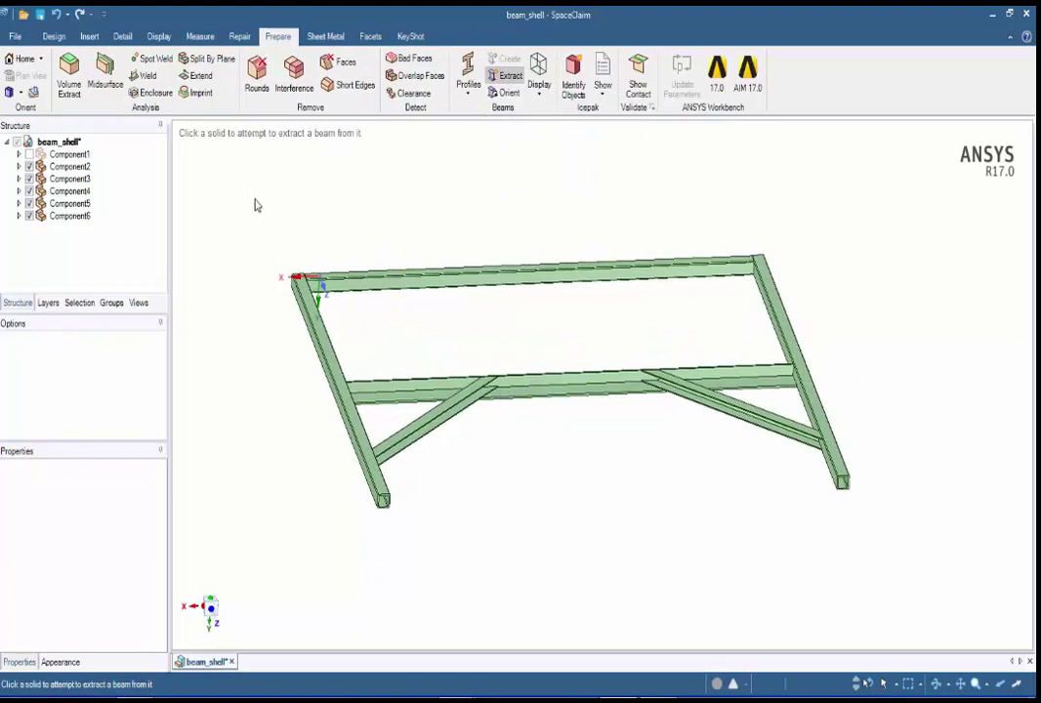
{"action": "left_click_drag", "start_coordinate": [251, 189], "coordinate": [925, 586]}
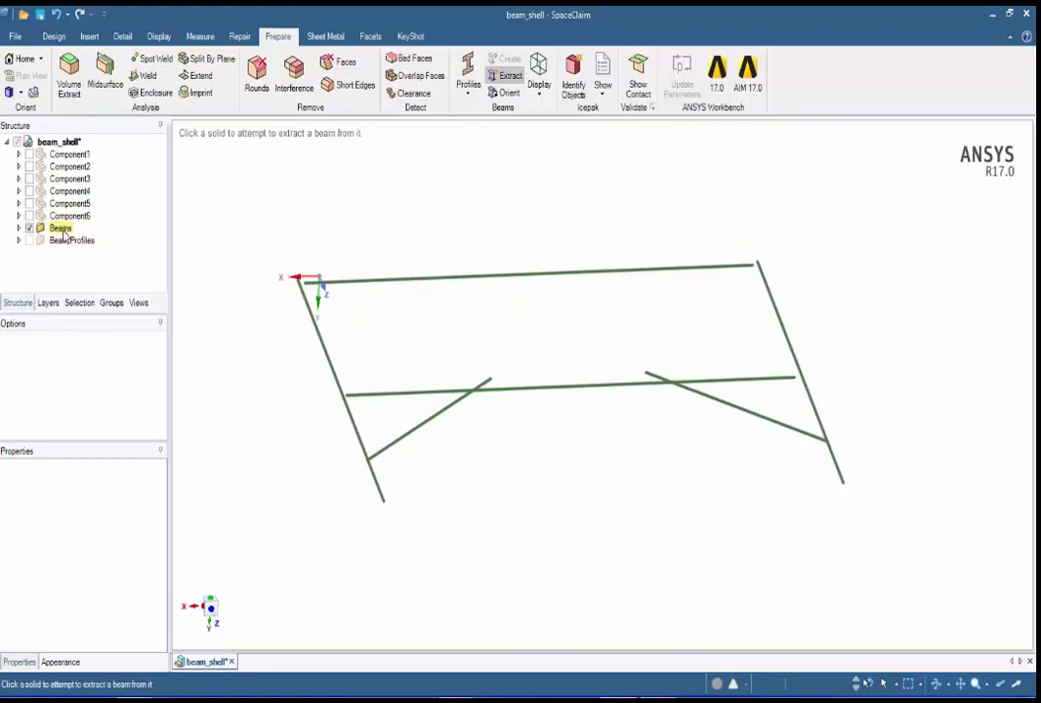
List the extracted beams in the structure tree and review the available extracted beam profiles
{"action": "left_click", "coordinate": [19, 228]}
{"action": "scroll", "coordinate": [83, 239], "scroll_direction": "down", "scroll_amount": 1}
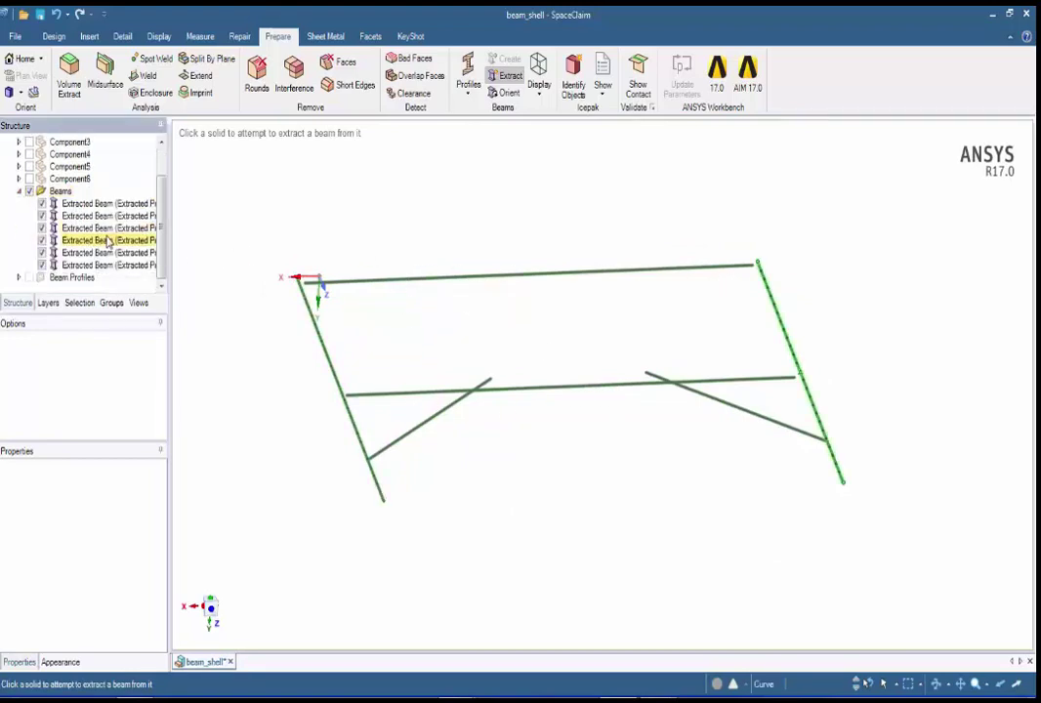
{"action": "left_click", "coordinate": [471, 95]}
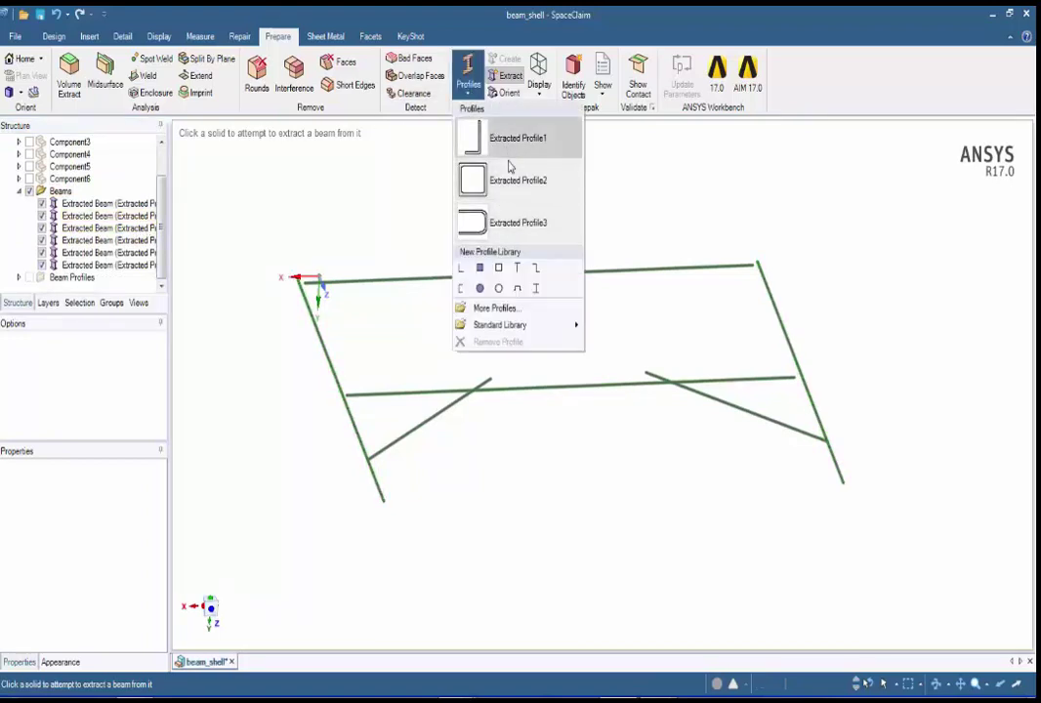
{"action": "left_click", "coordinate": [377, 177]}
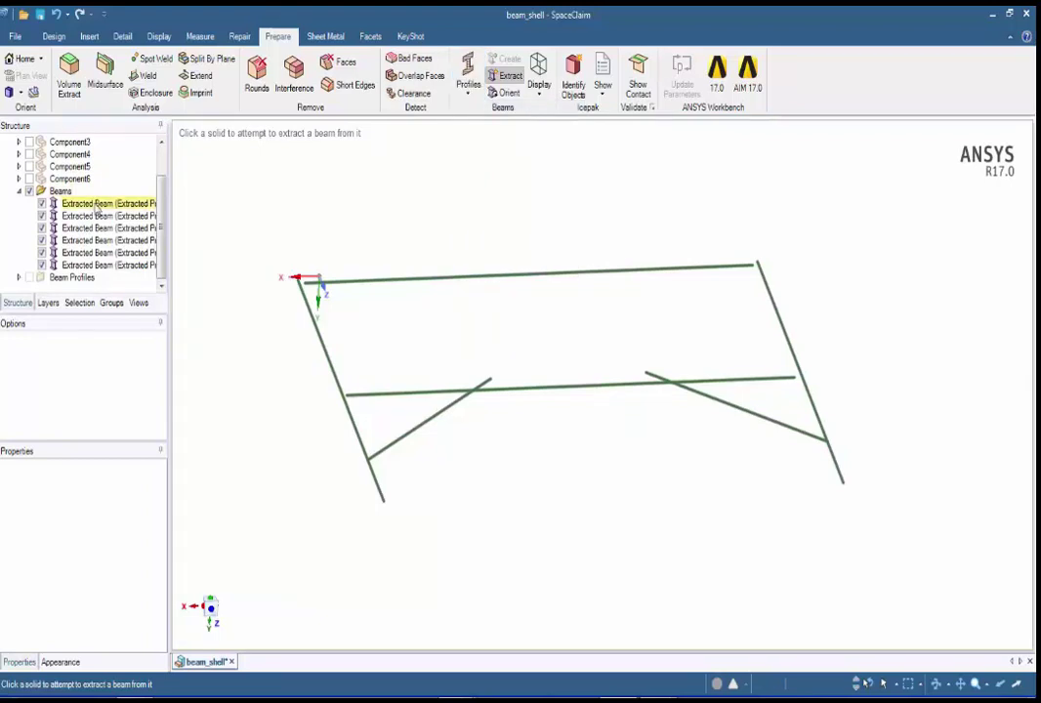
Leave beam extraction and inspect the section properties of the middle cross beam
{"action": "key", "text": "Escape"}
{"action": "left_click", "coordinate": [125, 205]}
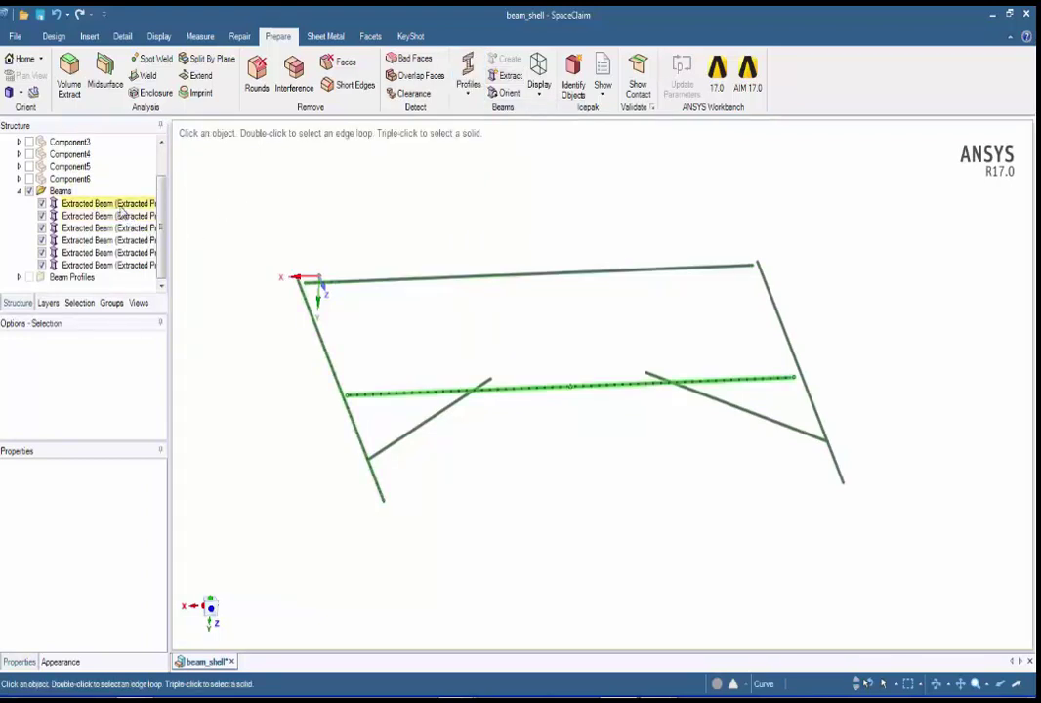
{"action": "left_click_drag", "start_coordinate": [87, 448], "coordinate": [85, 374]}
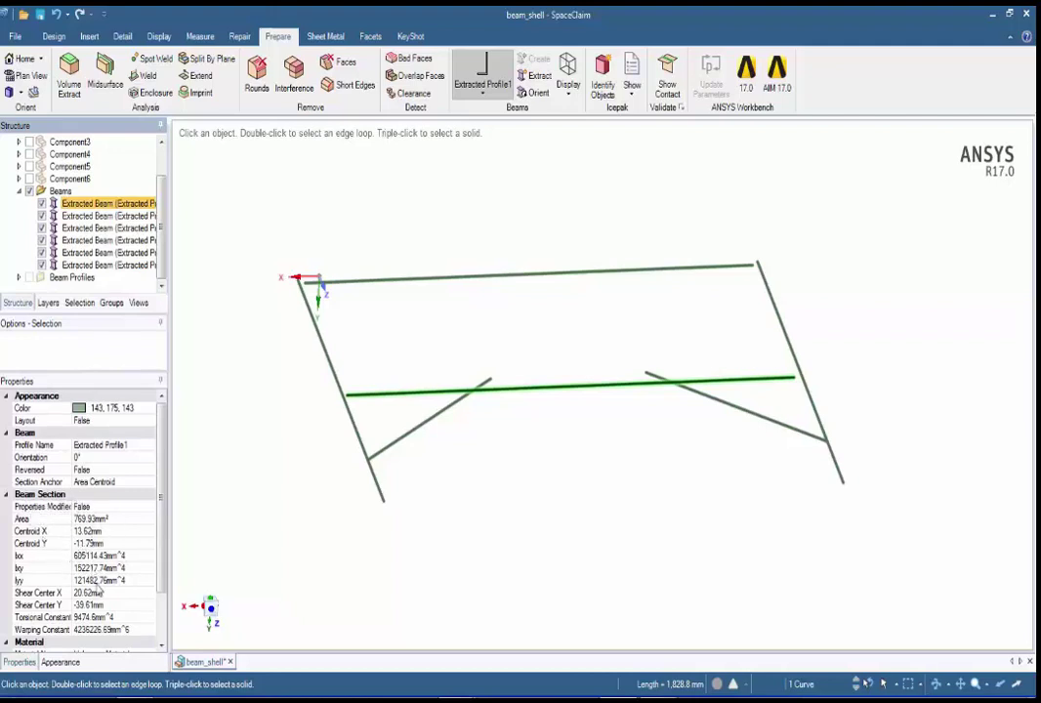
{"action": "left_click", "coordinate": [486, 462]}
Check the beams' alignment along the X axis and move the middle cross beam in the Y direction up to the side rail
{"action": "middle_click_drag", "start_coordinate": [485, 462], "coordinate": [430, 488]}
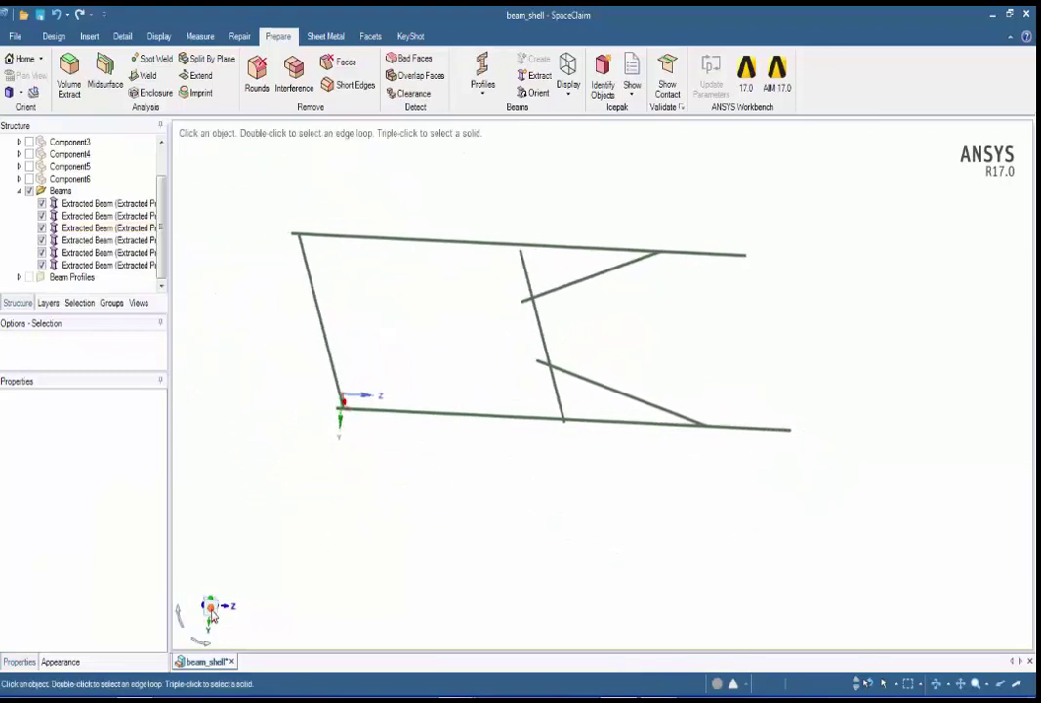
{"action": "left_click", "coordinate": [211, 612]}
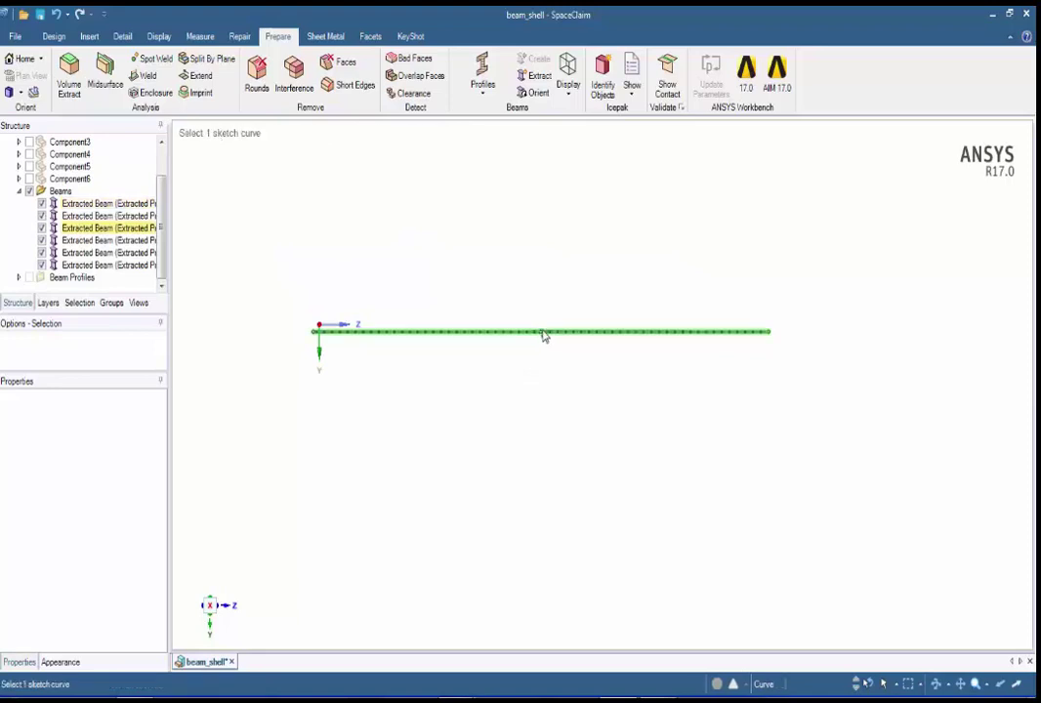
{"action": "middle_click_drag", "start_coordinate": [445, 349], "coordinate": [417, 364]}
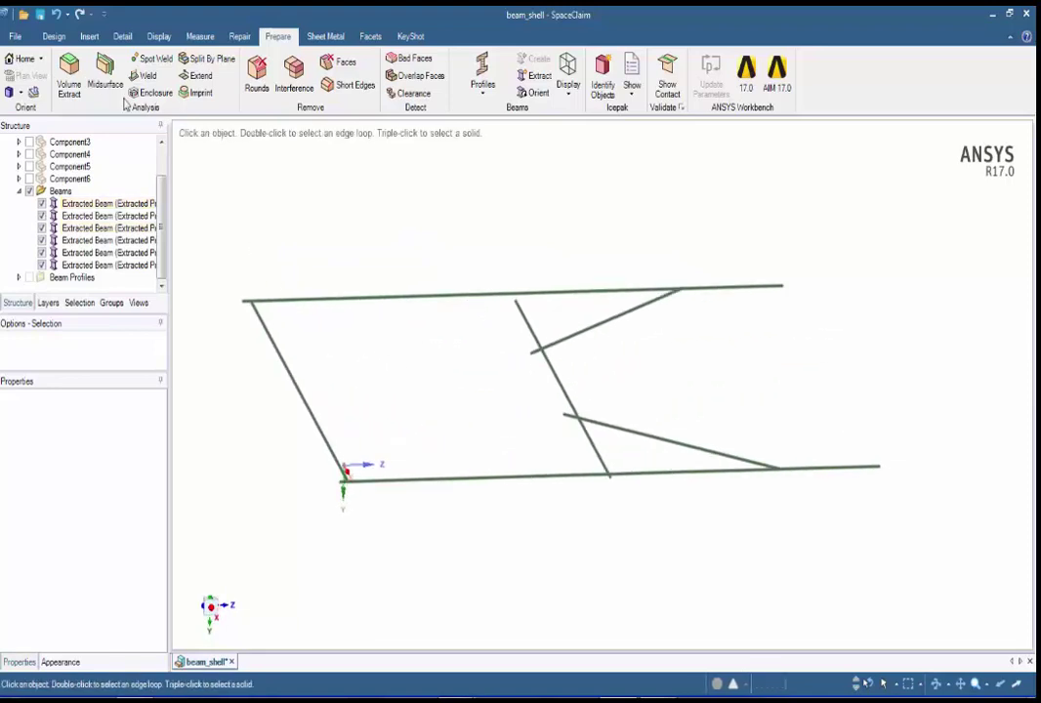
{"action": "left_click", "coordinate": [54, 37]}
{"action": "left_click", "coordinate": [372, 73]}
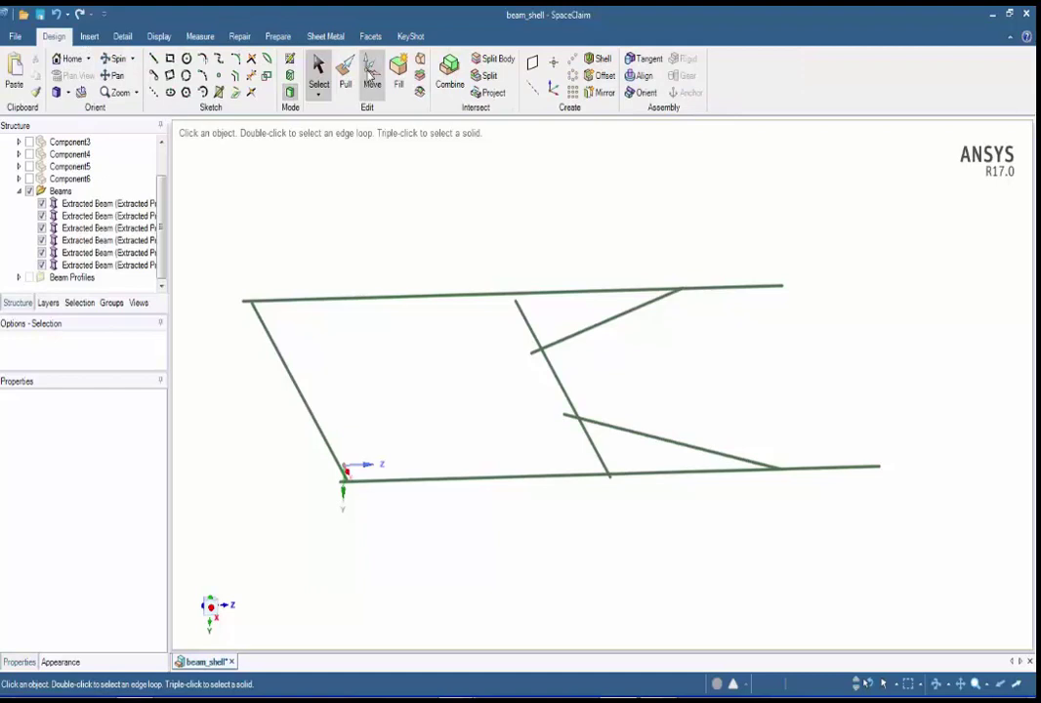
{"action": "left_click", "coordinate": [552, 373]}
{"action": "left_click", "coordinate": [561, 451]}
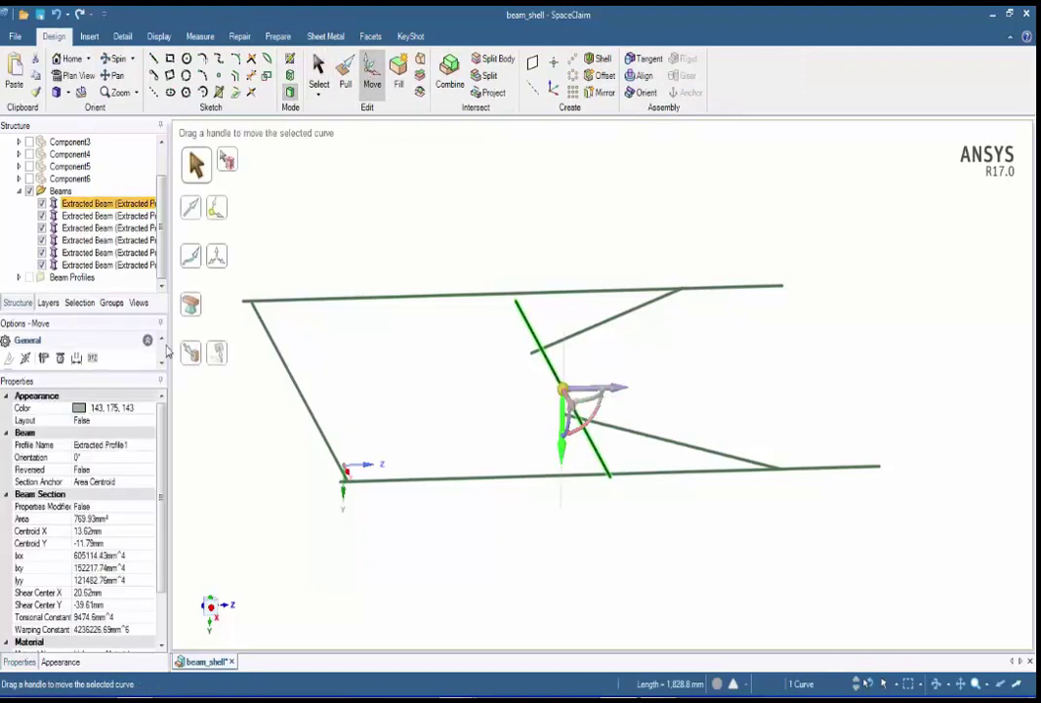
{"action": "left_click", "coordinate": [193, 357]}
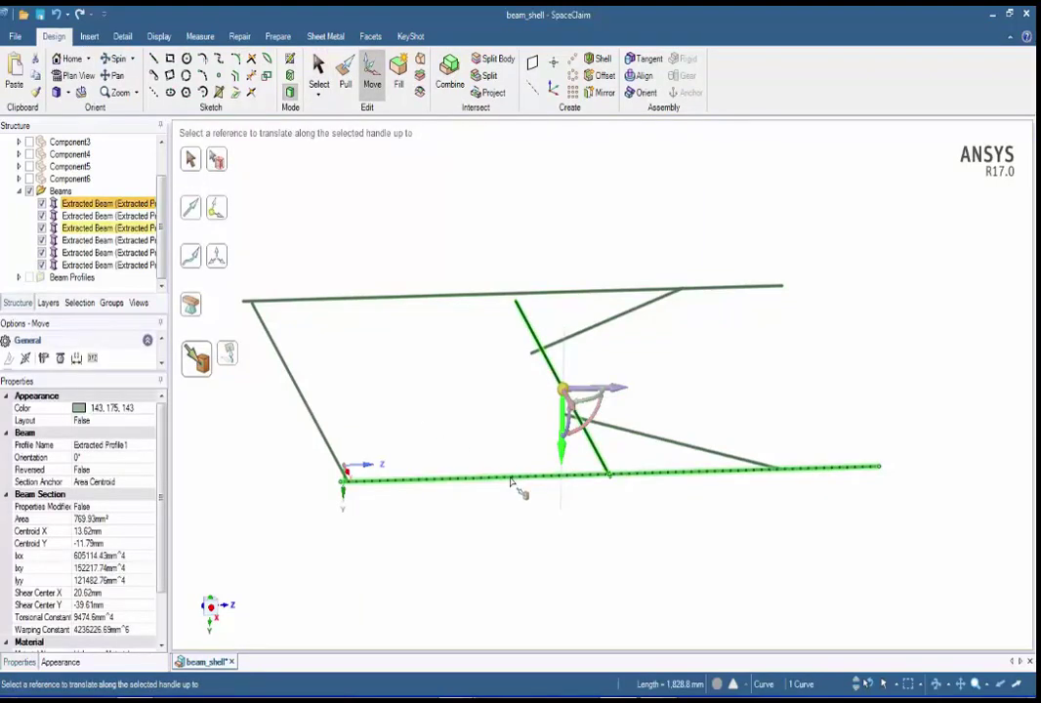
{"action": "left_click", "coordinate": [510, 481]}
Move the diagonal brace nearer the origin along the Y direction up to its adjoining side rail
{"action": "left_click", "coordinate": [641, 437]}
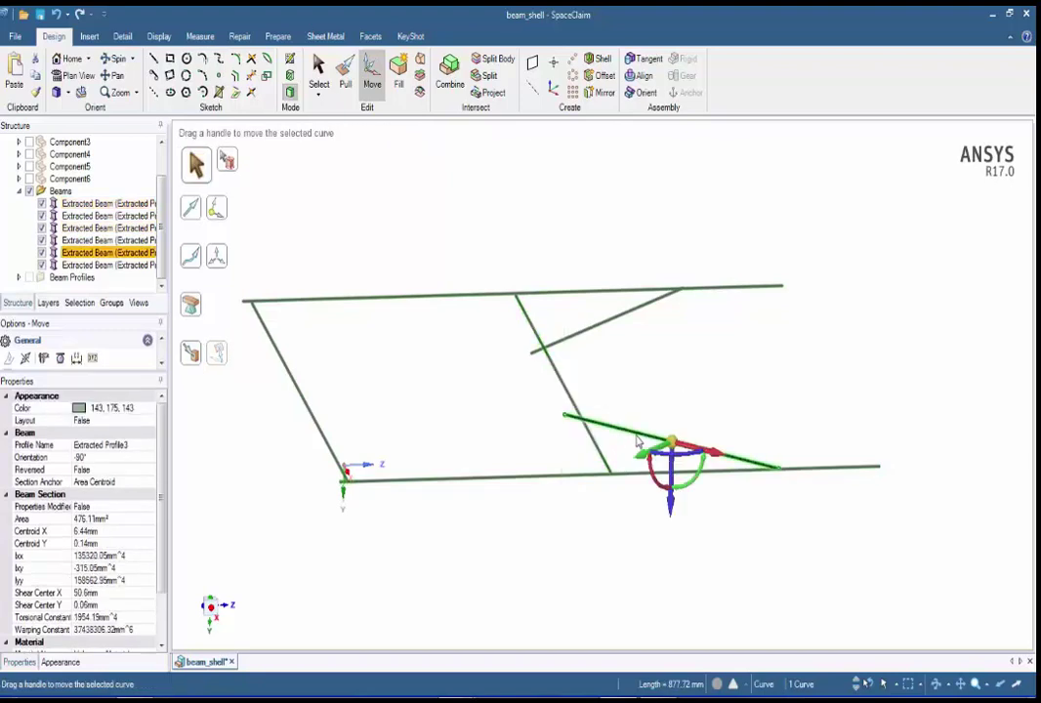
{"action": "left_click", "coordinate": [670, 506]}
{"action": "left_click", "coordinate": [196, 359]}
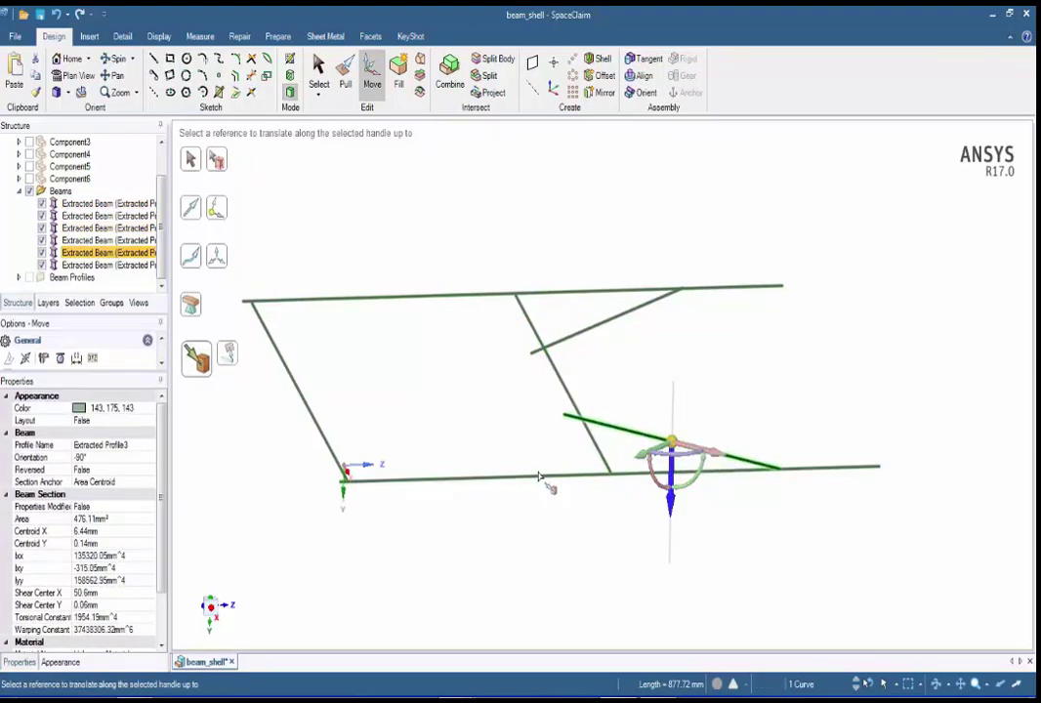
{"action": "left_click", "coordinate": [540, 476]}
Move the diagonal brace farther from the origin along Y up to its side rail and check the alignment along the X axis
{"action": "left_click", "coordinate": [583, 332]}
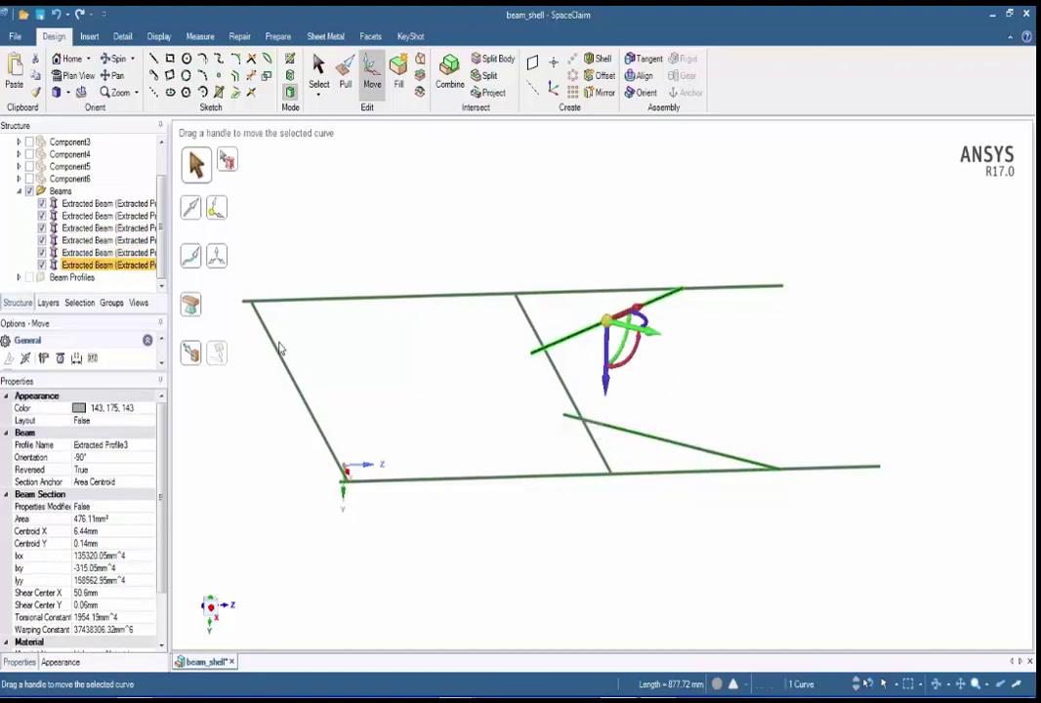
{"action": "left_click", "coordinate": [603, 389]}
{"action": "left_click", "coordinate": [195, 358]}
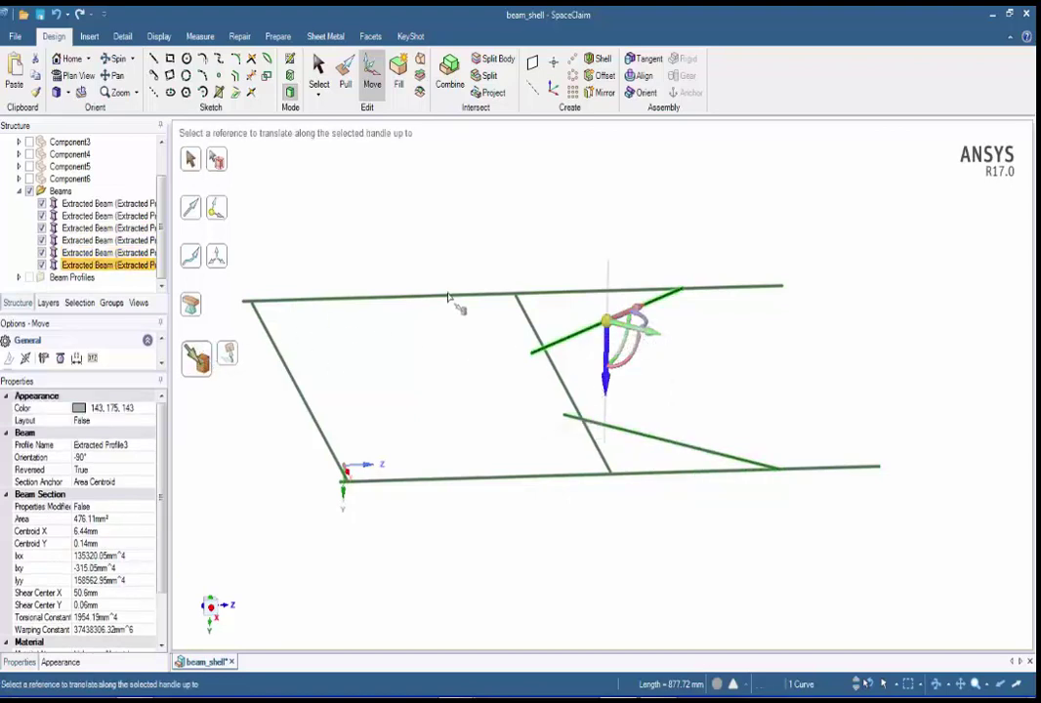
{"action": "left_click", "coordinate": [464, 302]}
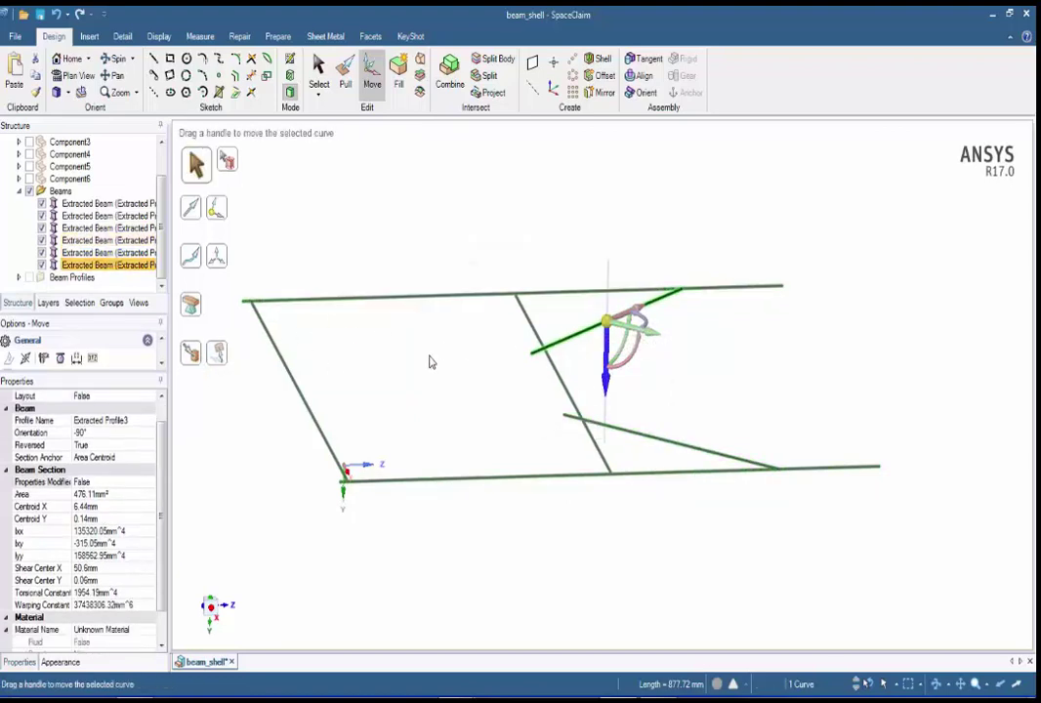
{"action": "key", "text": "Escape"}
{"action": "left_click", "coordinate": [211, 609]}
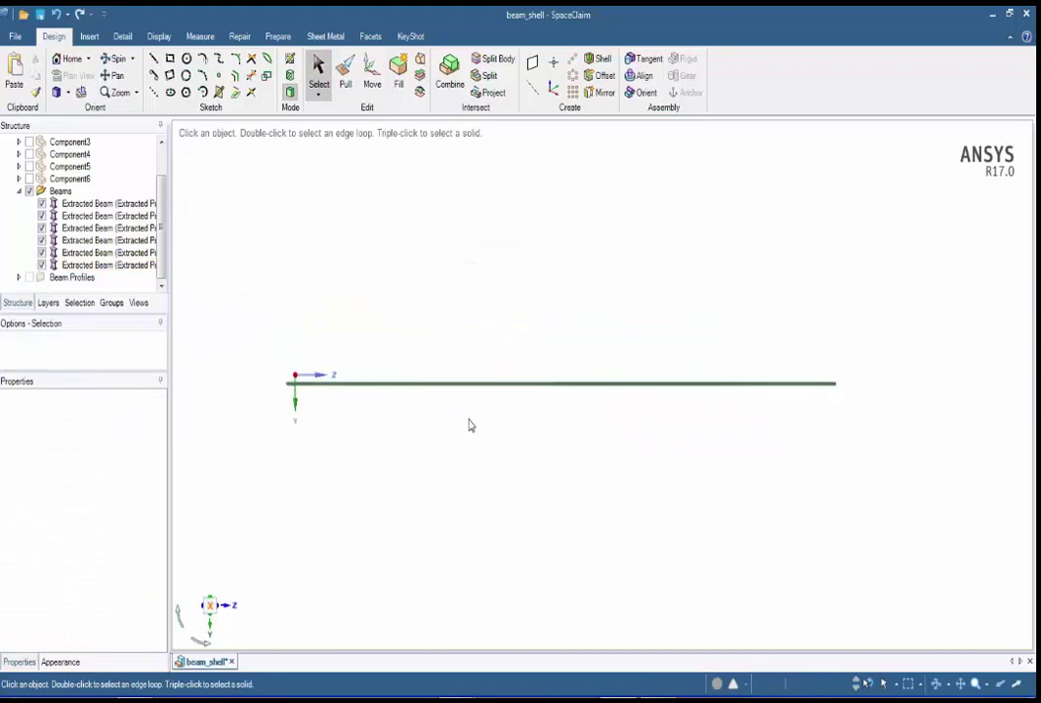
Use Create Corner to join the end cross beam with the side rail farther from the origin
{"action": "middle_click_drag", "start_coordinate": [398, 329], "coordinate": [335, 335]}
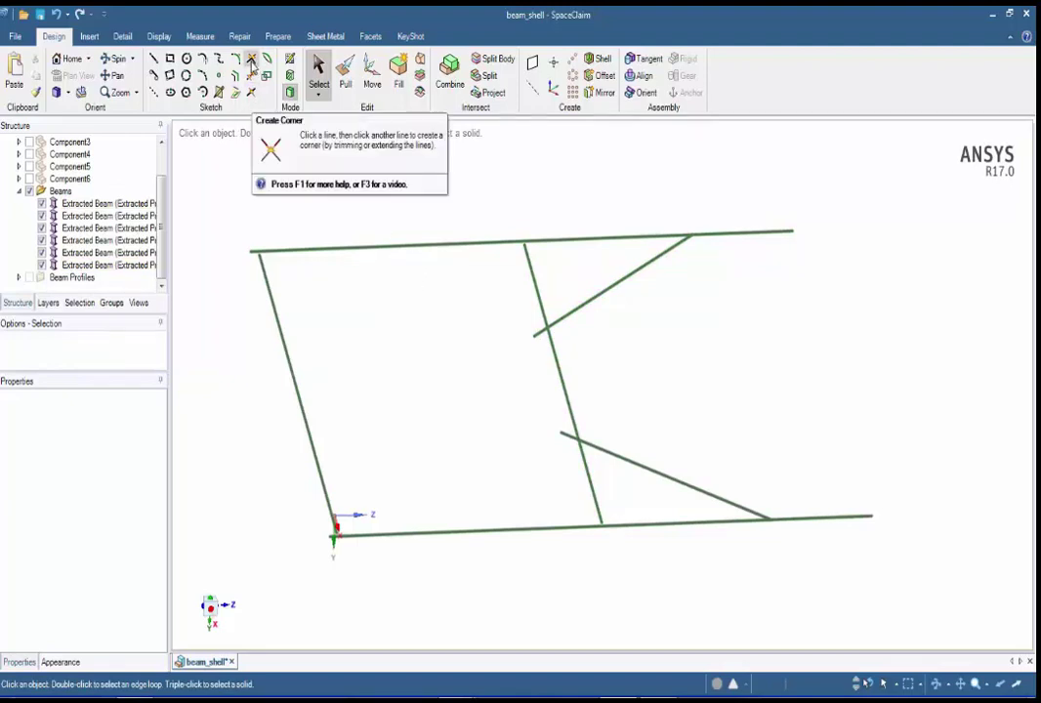
{"action": "left_click", "coordinate": [252, 60]}
{"action": "left_click", "coordinate": [268, 282]}
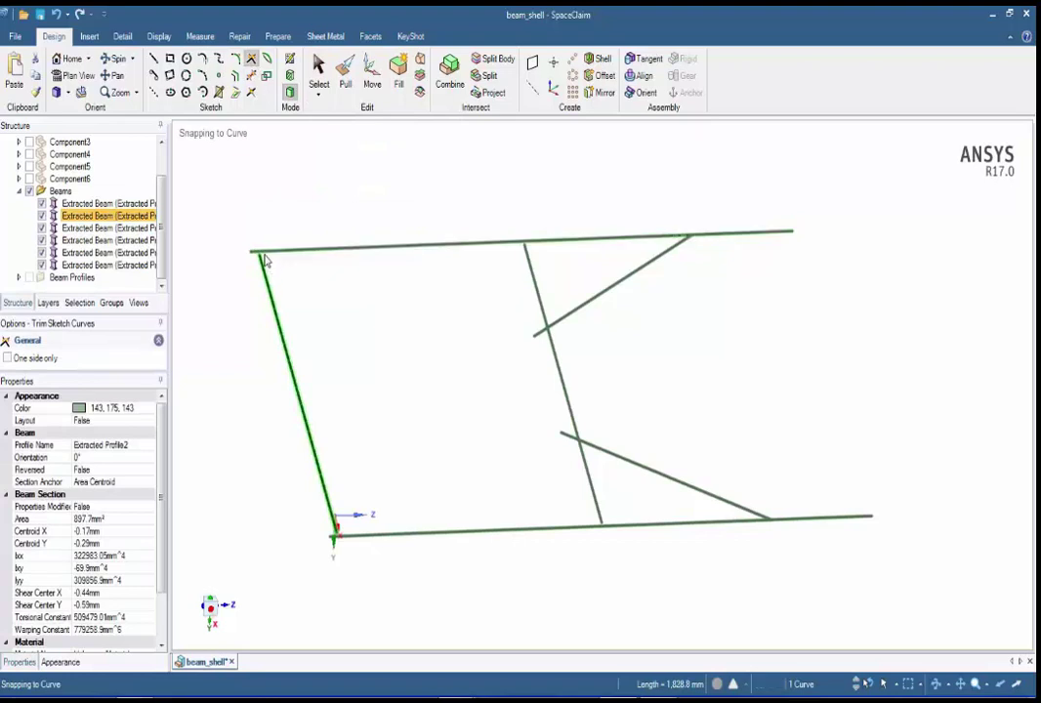
{"action": "scroll", "coordinate": [264, 259], "scroll_direction": "up", "scroll_amount": 5}
{"action": "left_click", "coordinate": [410, 324]}
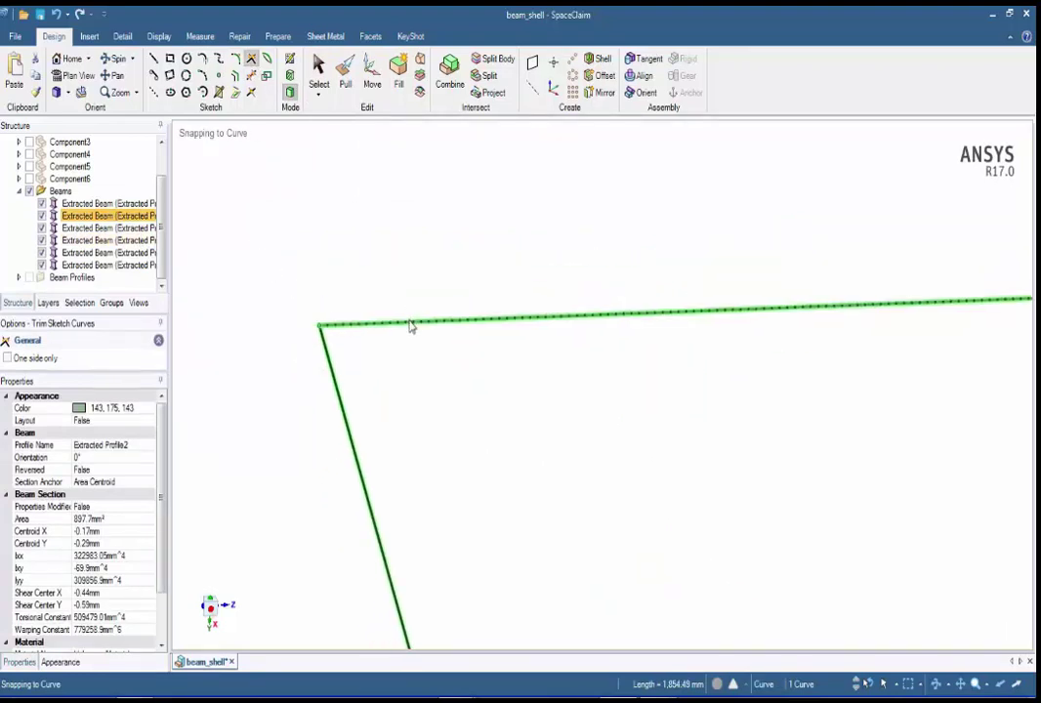
{"action": "scroll", "coordinate": [508, 376], "scroll_direction": "down", "scroll_amount": 5}
Create a corner between the end cross beam and the side rail at the origin
{"action": "middle_click_drag", "start_coordinate": [647, 430], "coordinate": [505, 240], "text": "shift"}
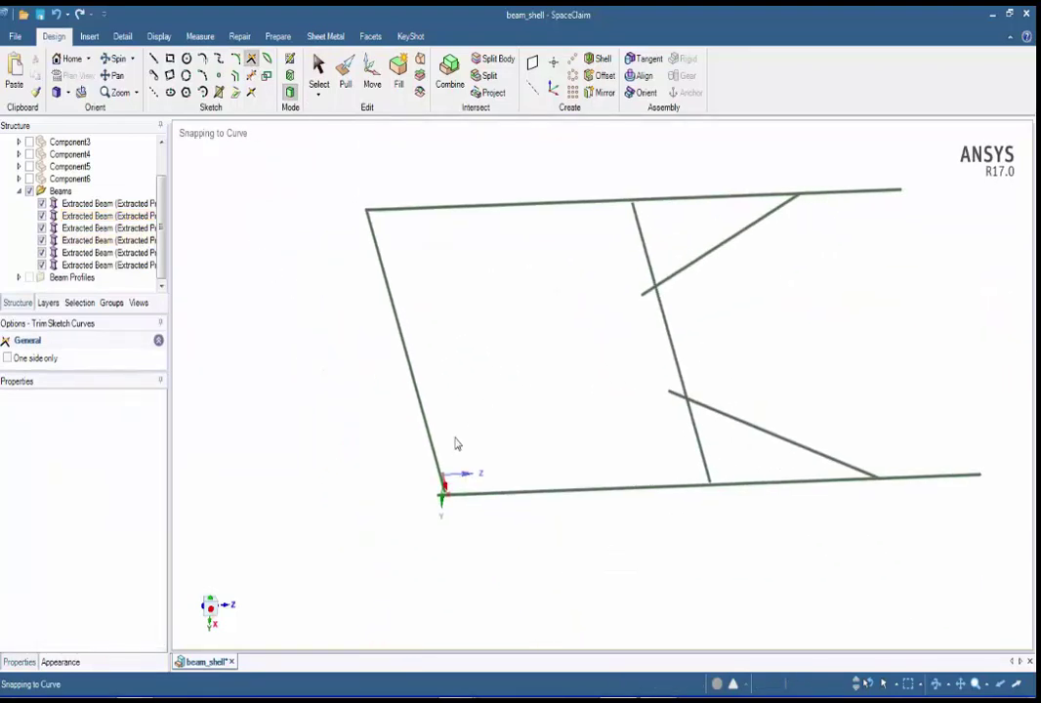
{"action": "left_click", "coordinate": [410, 381]}
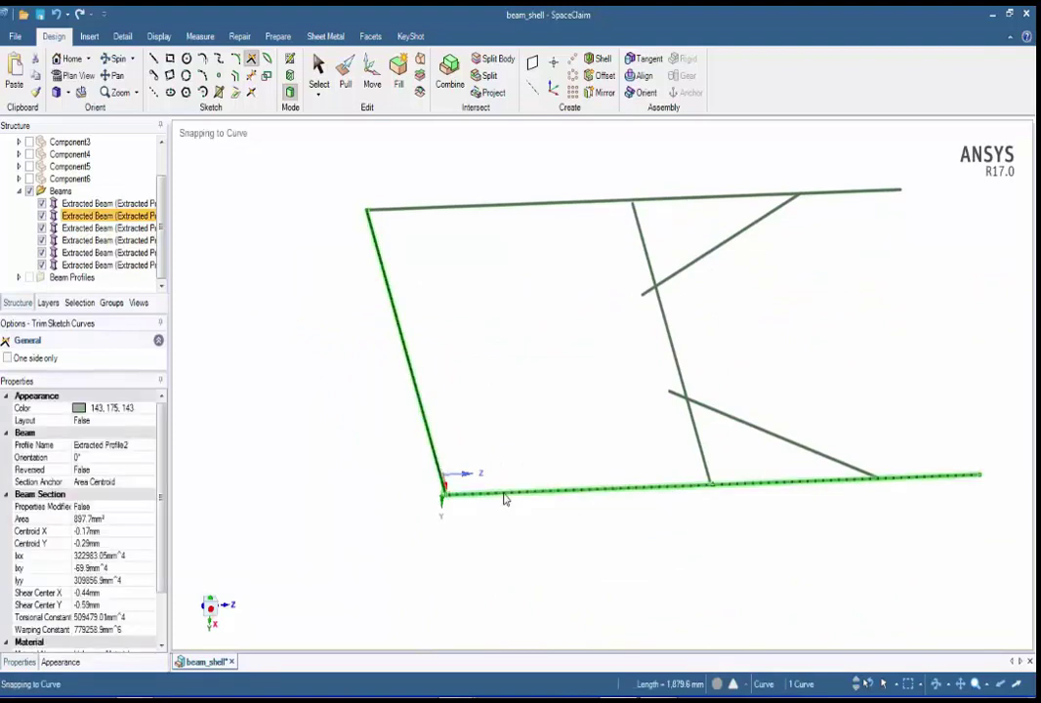
{"action": "left_click", "coordinate": [507, 491]}
Restrict Create Corner to one side only and trim both diagonal braces to the middle cross beam
{"action": "middle_click_drag", "start_coordinate": [502, 362], "coordinate": [379, 372], "text": "shift"}
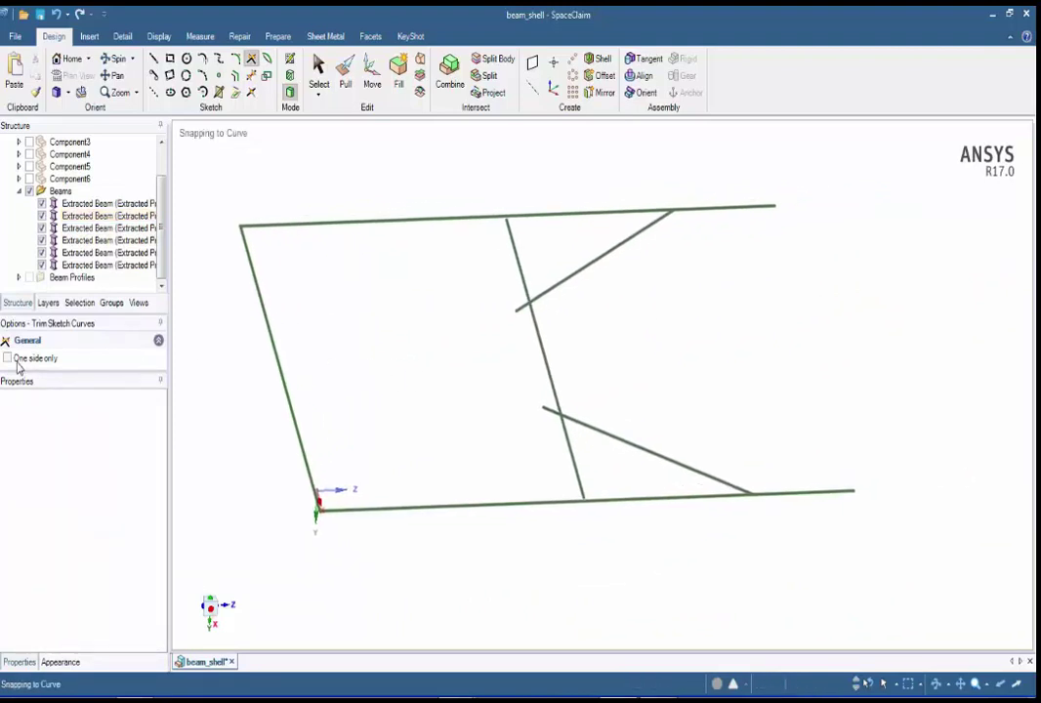
{"action": "left_click", "coordinate": [546, 297]}
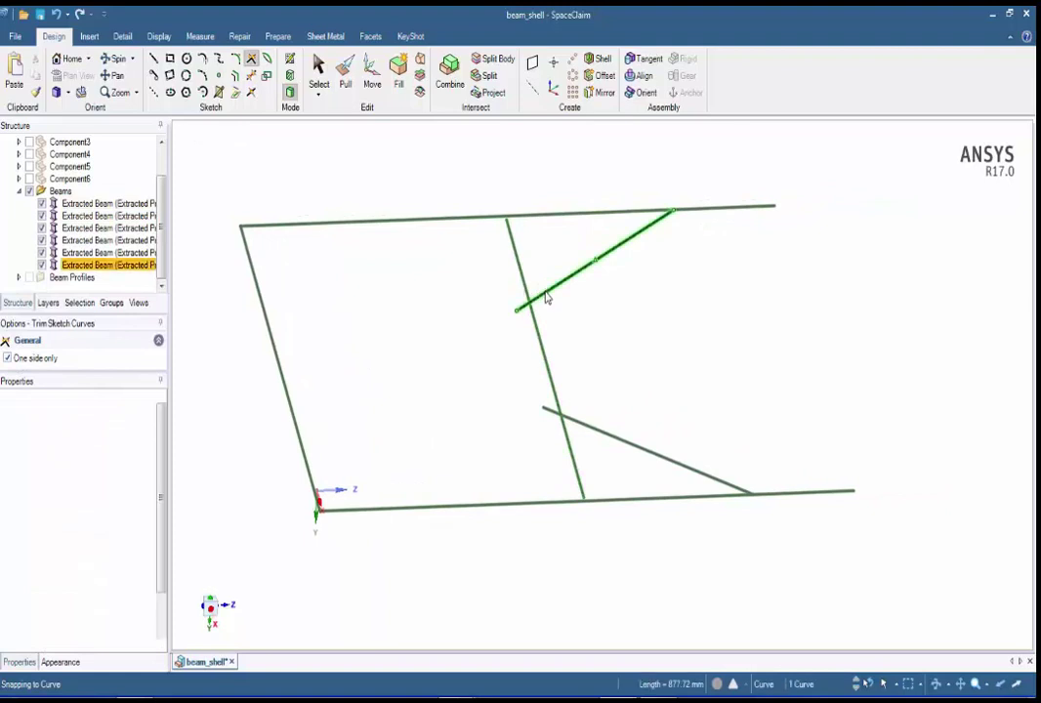
{"action": "left_click", "coordinate": [539, 329]}
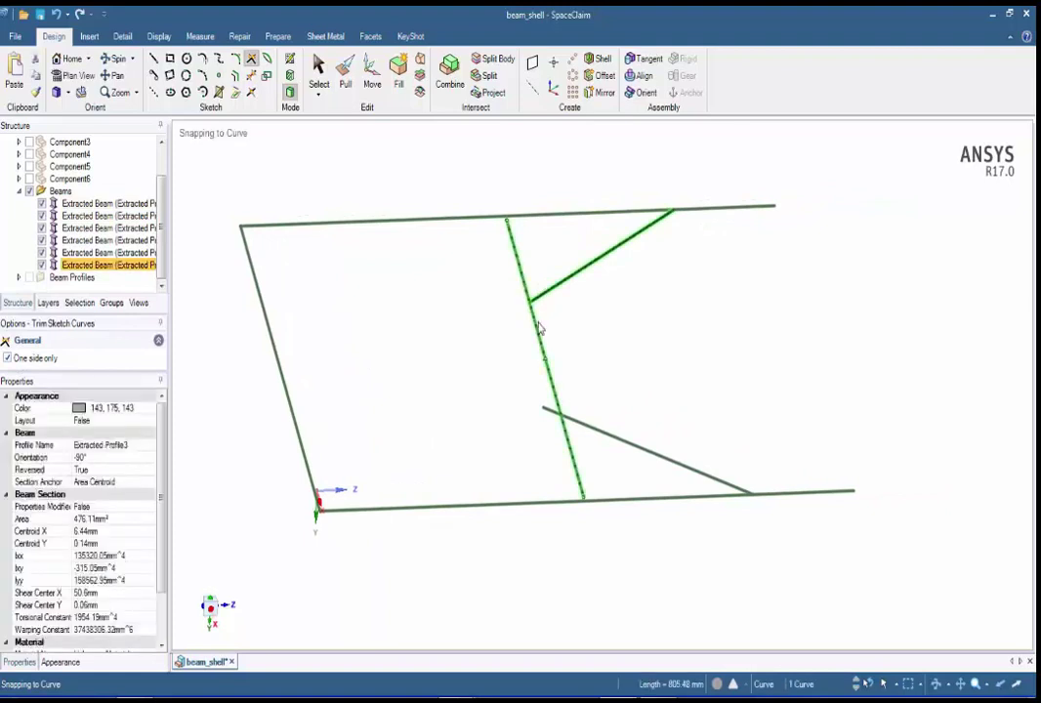
{"action": "left_click", "coordinate": [581, 427]}
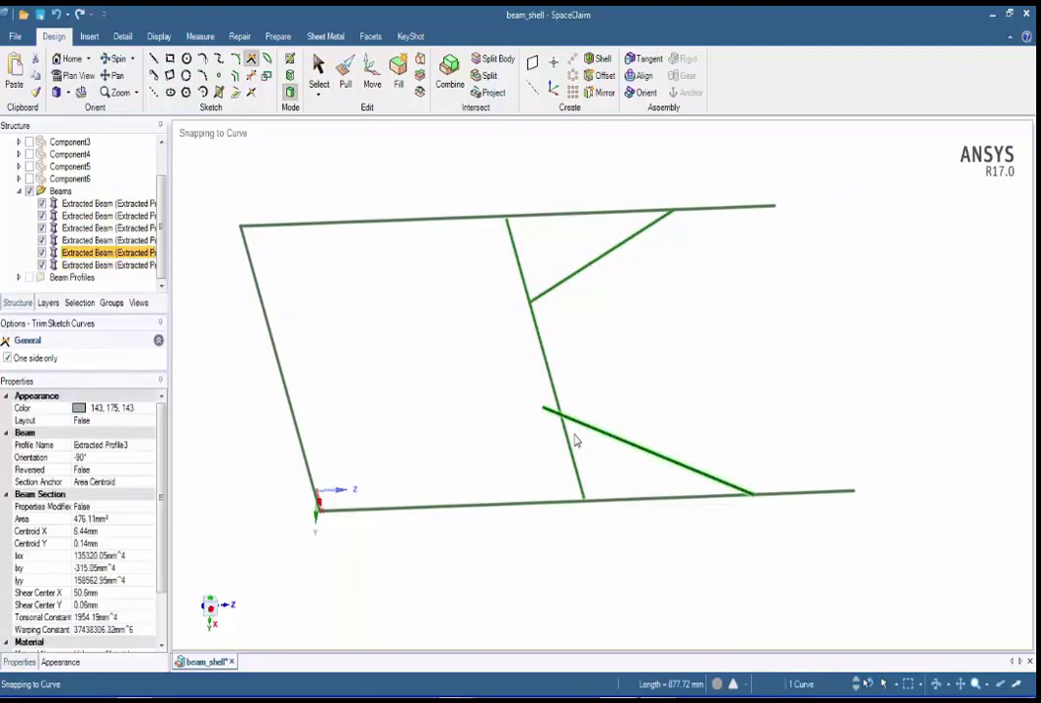
Extend both ends of the middle cross beam to meet the two side rails
{"action": "left_click", "coordinate": [579, 483]}
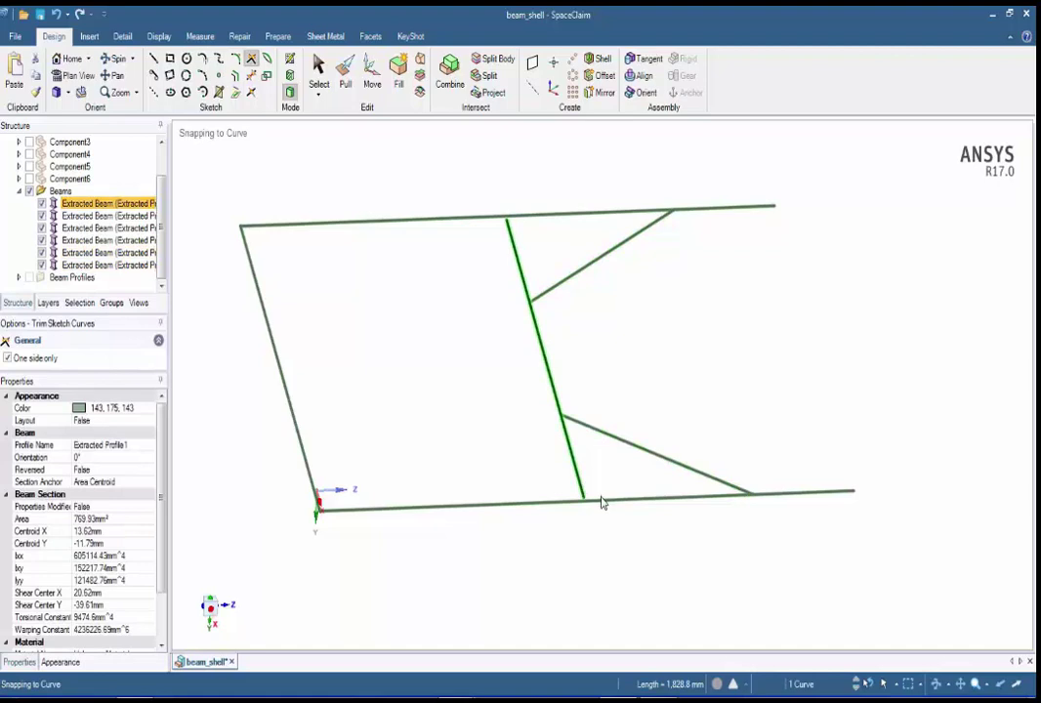
{"action": "left_click", "coordinate": [514, 240]}
{"action": "left_click", "coordinate": [527, 216]}
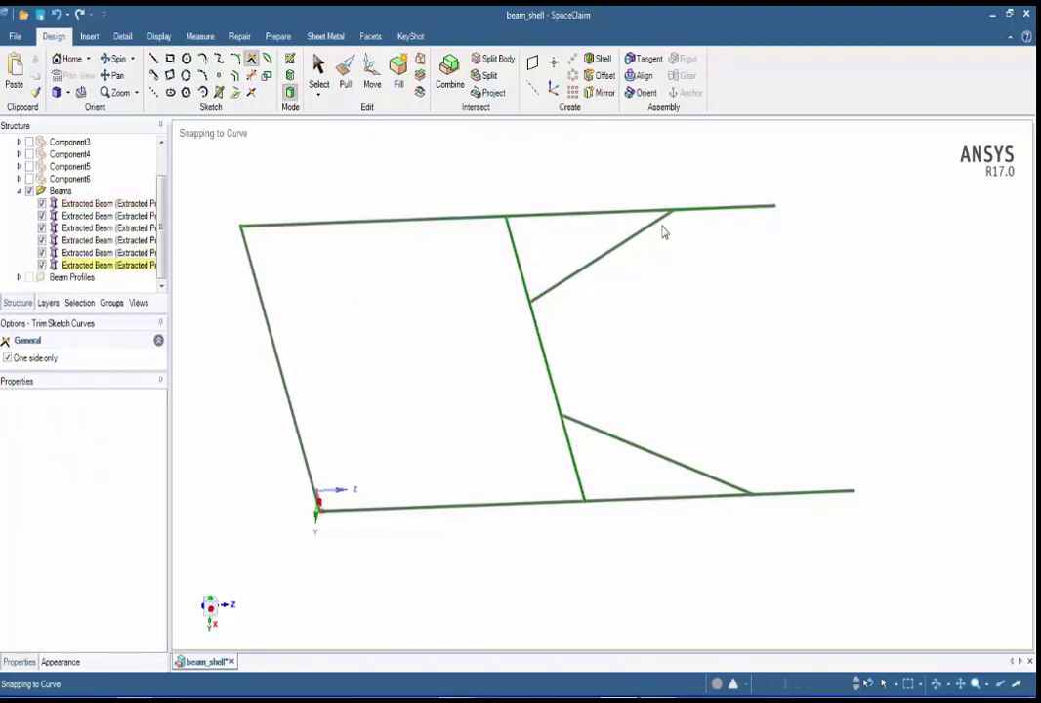
Join the outer ends of both diagonal braces to their adjoining side rails and leave the trimming command
{"action": "left_click", "coordinate": [657, 223]}
{"action": "left_click", "coordinate": [696, 211]}
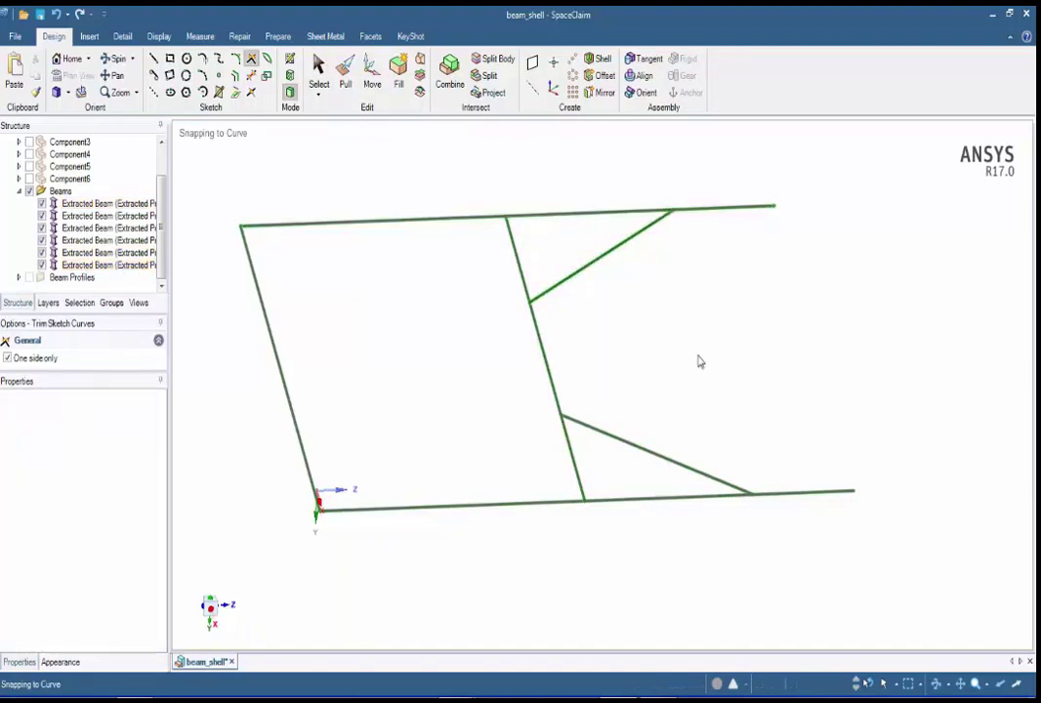
{"action": "left_click", "coordinate": [710, 477]}
{"action": "left_click", "coordinate": [795, 494]}
{"action": "key", "text": "Escape"}
Display the beams as Solid Beams and examine the profiles and joints of the frame
{"action": "mouse_move", "coordinate": [440, 380]}
{"action": "middle_mouse_down"}
{"action": "mouse_move", "coordinate": [453, 350]}
{"action": "mouse_move", "coordinate": [522, 339]}
{"action": "mouse_move", "coordinate": [446, 334]}
{"action": "mouse_move", "coordinate": [457, 417]}
{"action": "mouse_move", "coordinate": [434, 384]}
{"action": "middle_mouse_up"}
{"action": "middle_click_drag", "start_coordinate": [432, 379], "coordinate": [529, 362], "text": "ctrl"}
{"action": "scroll", "coordinate": [487, 321], "scroll_direction": "down", "scroll_amount": 3}
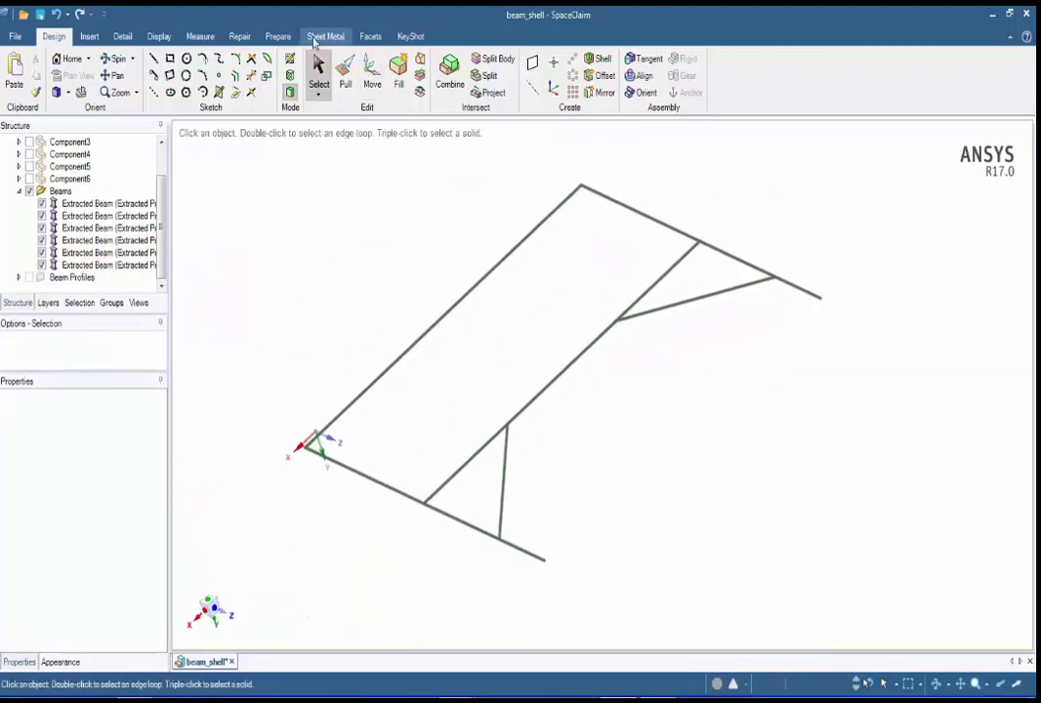
{"action": "left_click", "coordinate": [277, 36]}
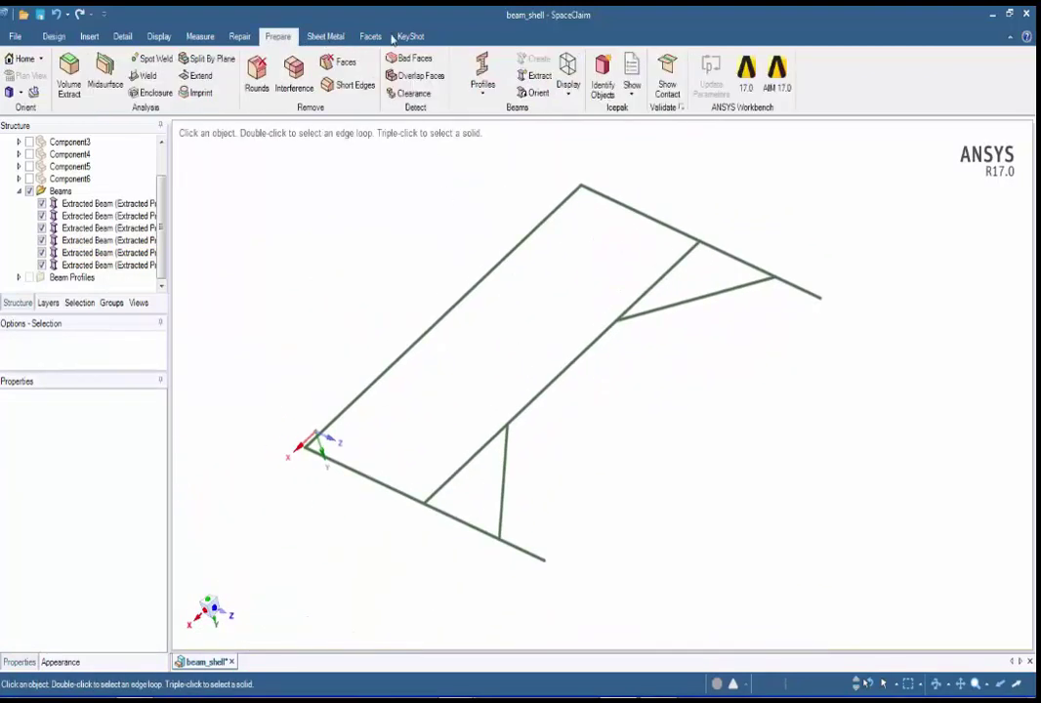
{"action": "left_click", "coordinate": [571, 95]}
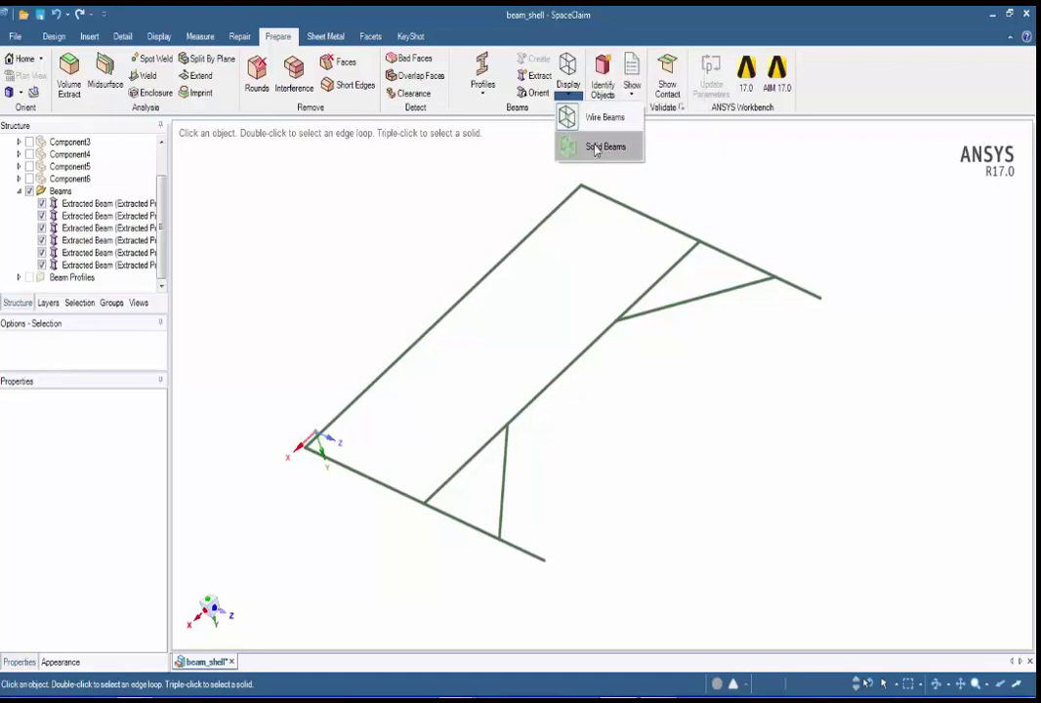
{"action": "left_click", "coordinate": [595, 149]}
{"action": "middle_click_drag", "start_coordinate": [414, 304], "coordinate": [520, 425]}
{"action": "scroll", "coordinate": [566, 434], "scroll_direction": "up", "scroll_amount": 3}
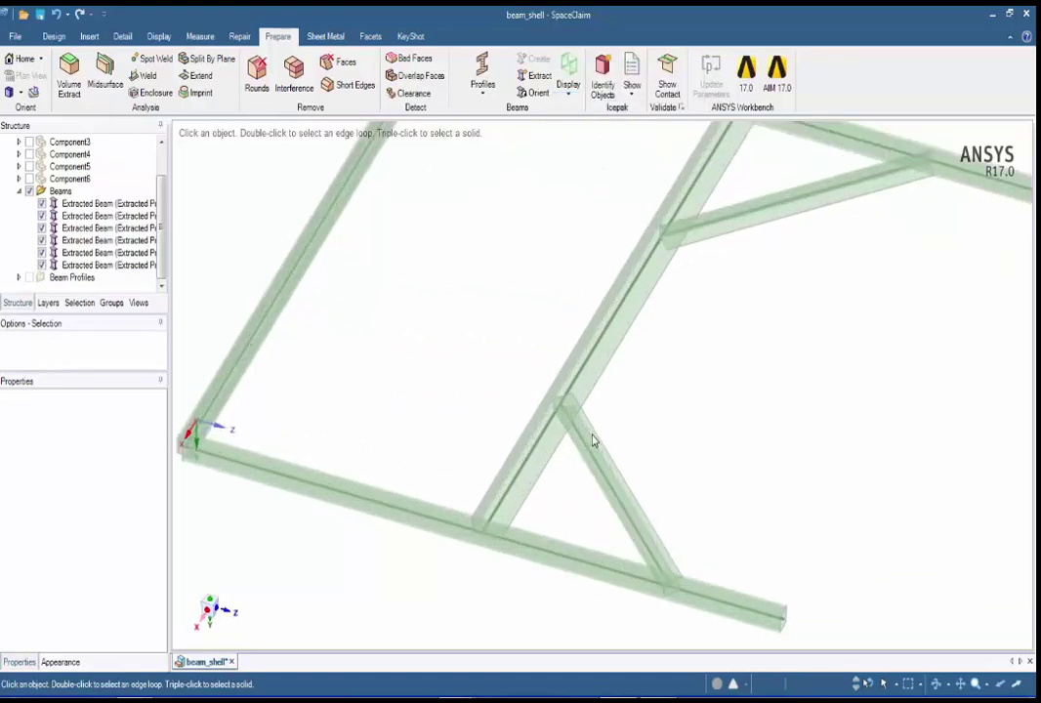
{"action": "scroll", "coordinate": [593, 442], "scroll_direction": "up", "scroll_amount": 3}
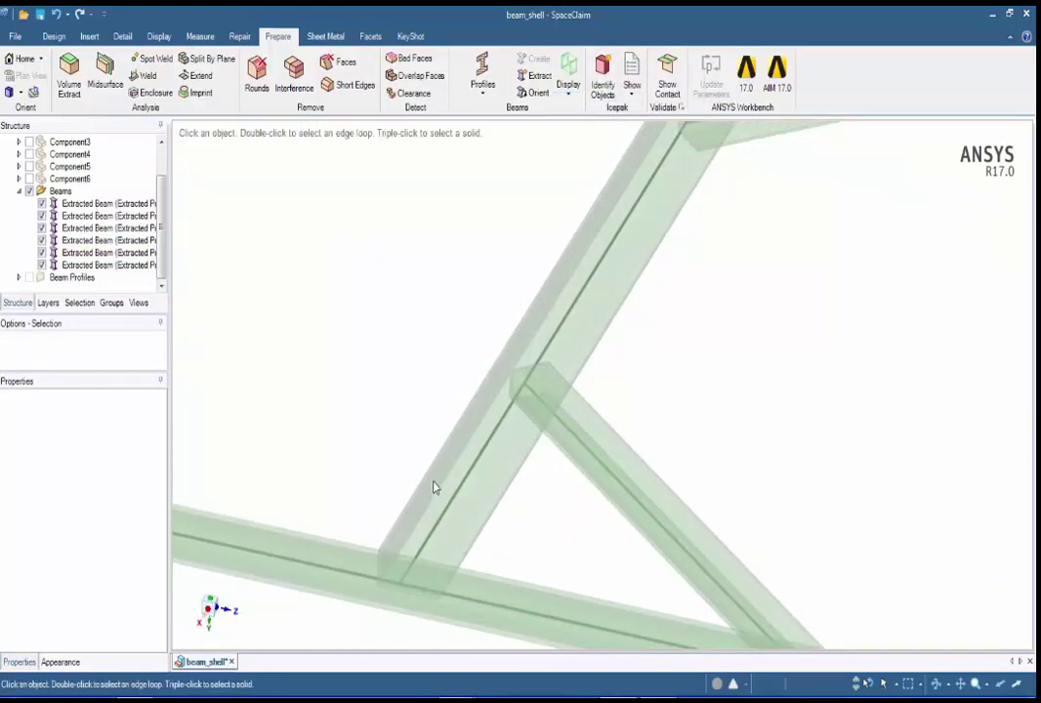
{"action": "scroll", "coordinate": [452, 476], "scroll_direction": "down", "scroll_amount": 4}
{"action": "middle_click_drag", "start_coordinate": [562, 475], "coordinate": [500, 461]}
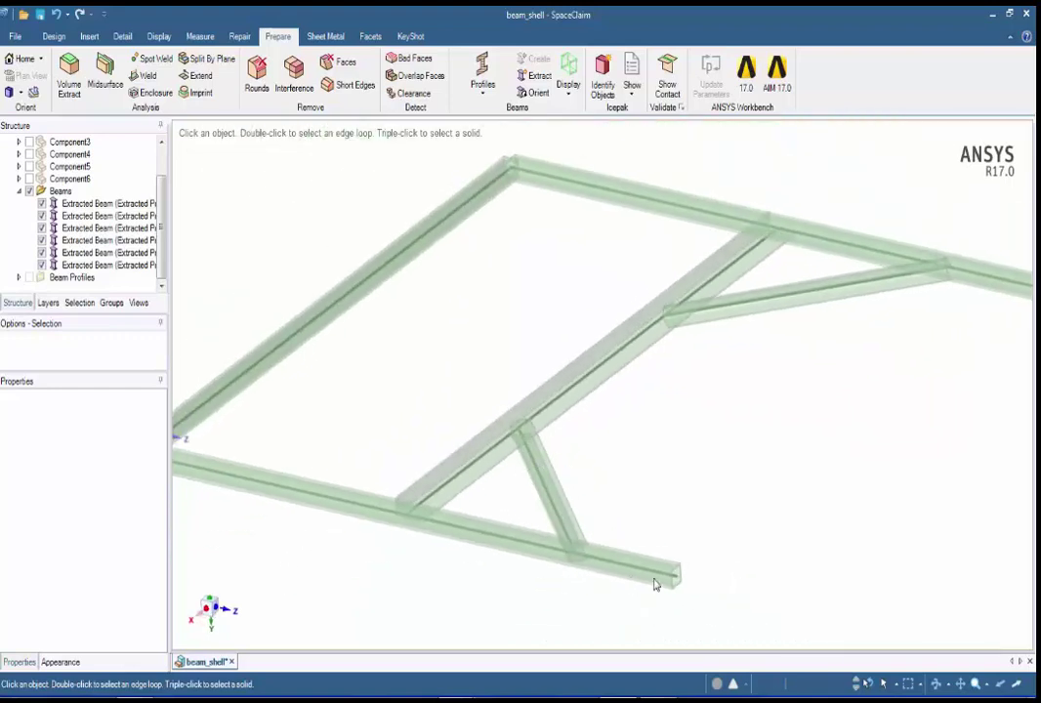
{"action": "middle_click_drag", "start_coordinate": [332, 388], "coordinate": [416, 374], "text": "ctrl"}
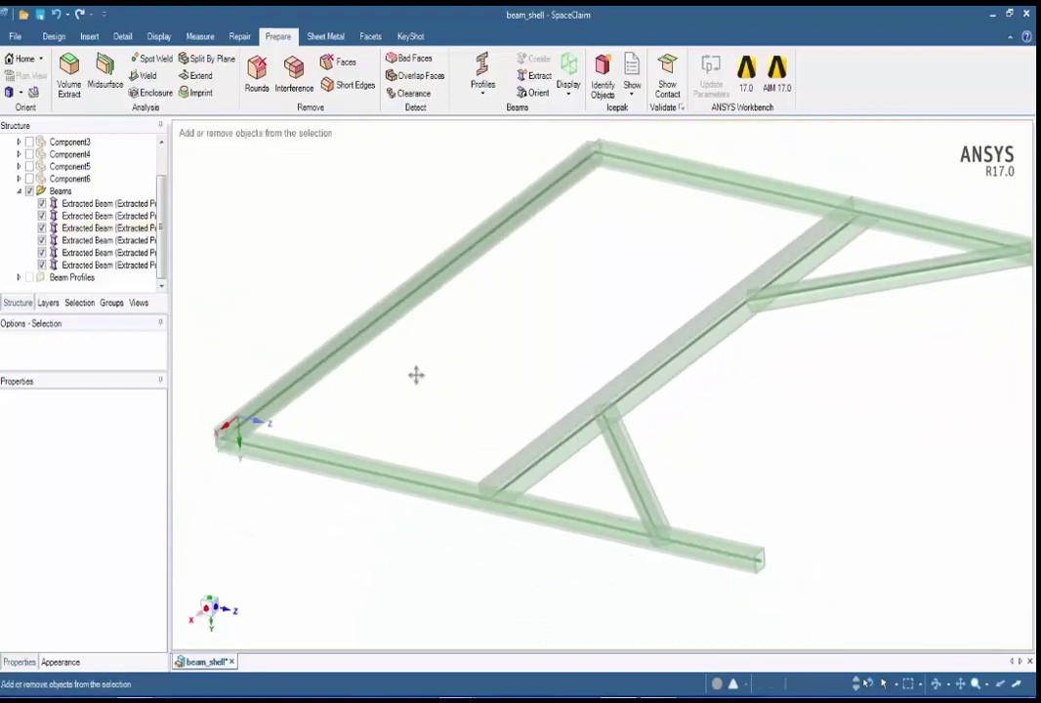
Return the beam display to Wire Beams and show the plate in Component1
{"action": "left_click", "coordinate": [568, 97]}
{"action": "left_click", "coordinate": [586, 117]}
{"action": "scroll", "coordinate": [405, 200], "scroll_direction": "down", "scroll_amount": 2}
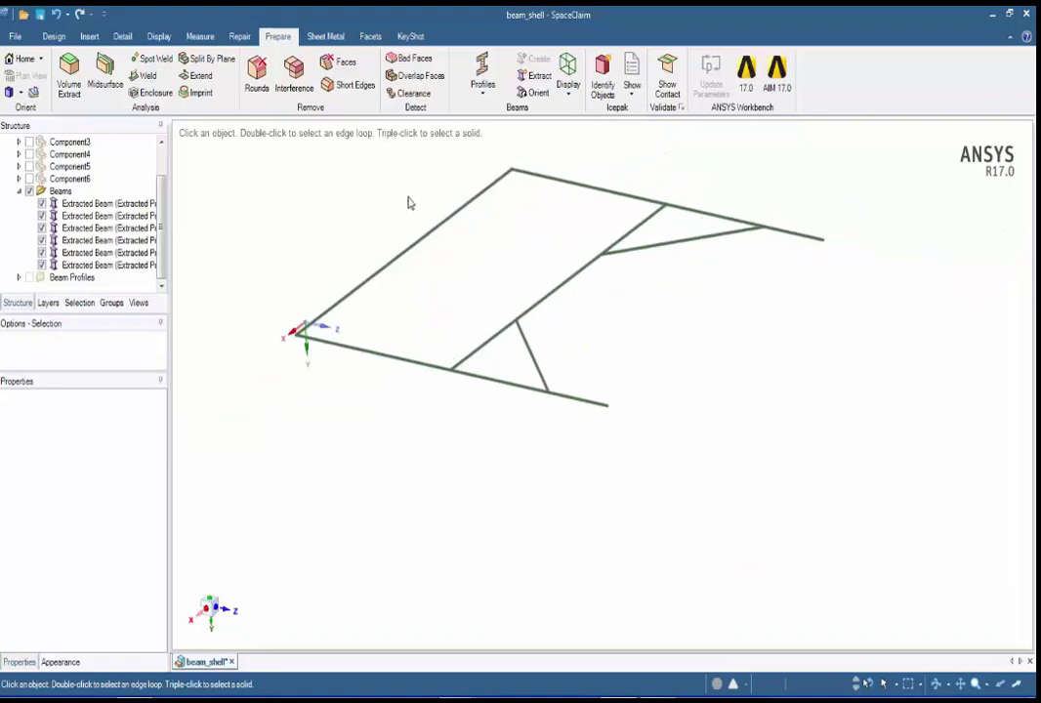
{"action": "middle_click_drag", "start_coordinate": [409, 202], "coordinate": [414, 251], "text": "ctrl"}
{"action": "scroll", "coordinate": [39, 166], "scroll_direction": "up", "scroll_amount": 2}
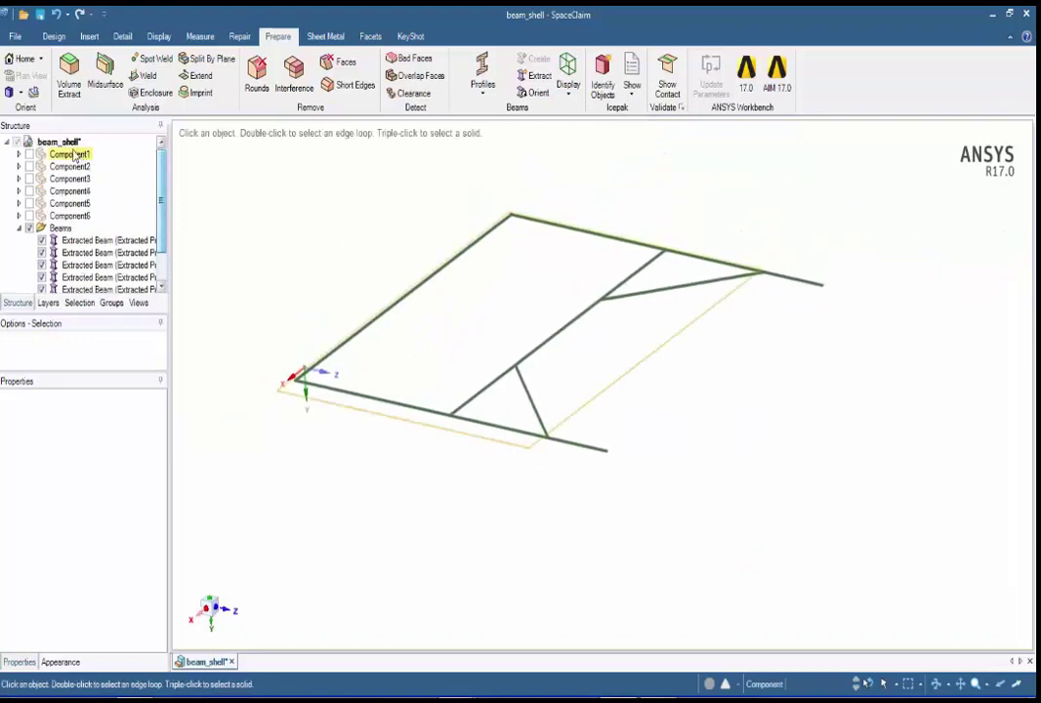
{"action": "left_click", "coordinate": [30, 155]}
Create a midsurface from the offset faces of the Component1 plate and check it at the corner near the origin
{"action": "middle_click_drag", "start_coordinate": [197, 191], "coordinate": [373, 229]}
{"action": "scroll", "coordinate": [467, 355], "scroll_direction": "up", "scroll_amount": 5}
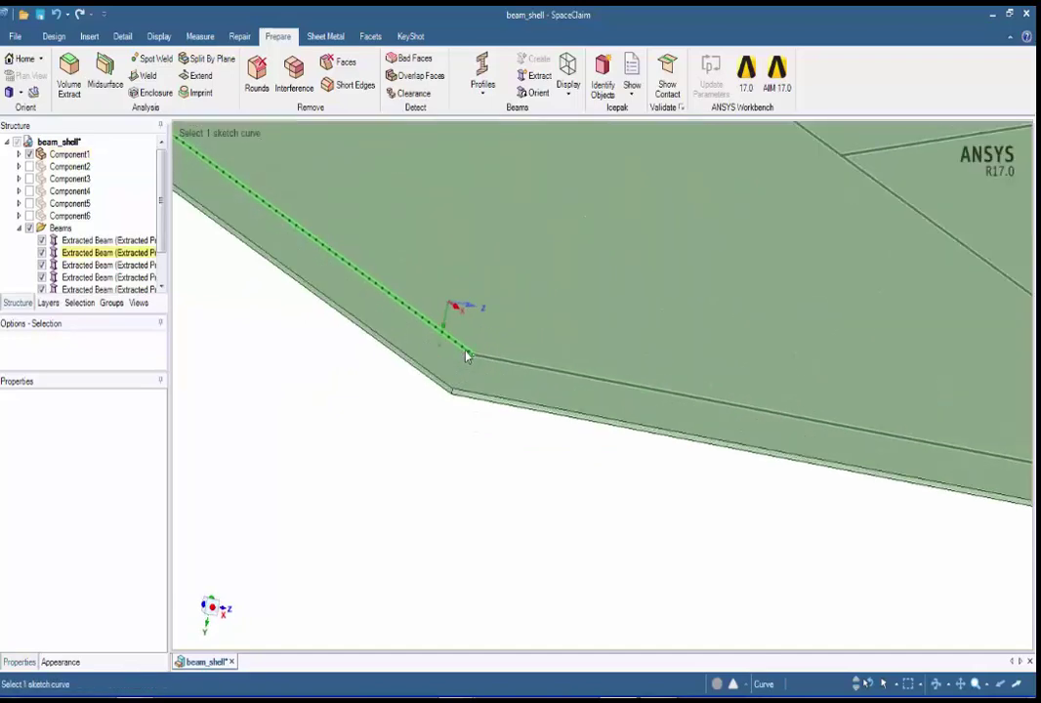
{"action": "middle_click_drag", "start_coordinate": [444, 353], "coordinate": [417, 330]}
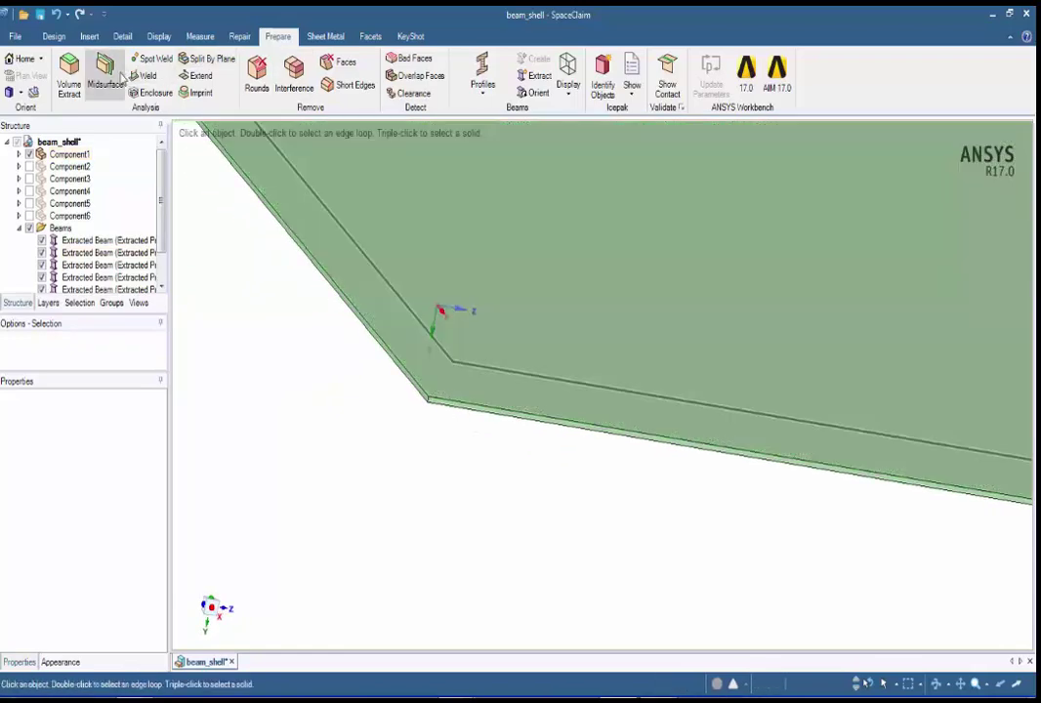
{"action": "left_click", "coordinate": [106, 71]}
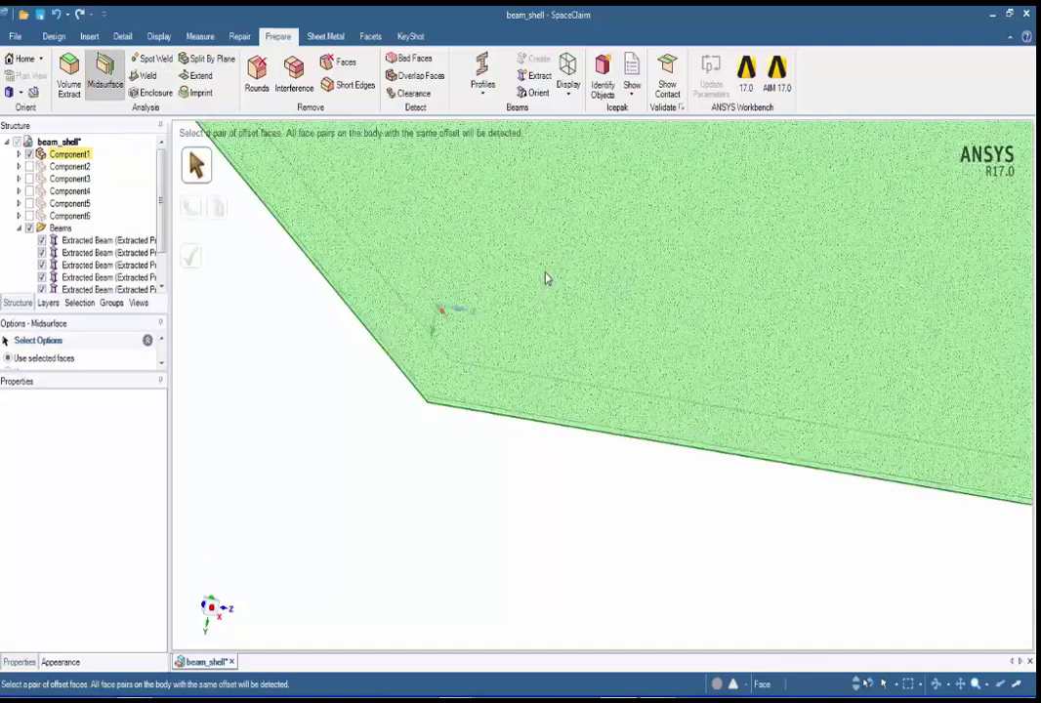
{"action": "left_click", "coordinate": [547, 279]}
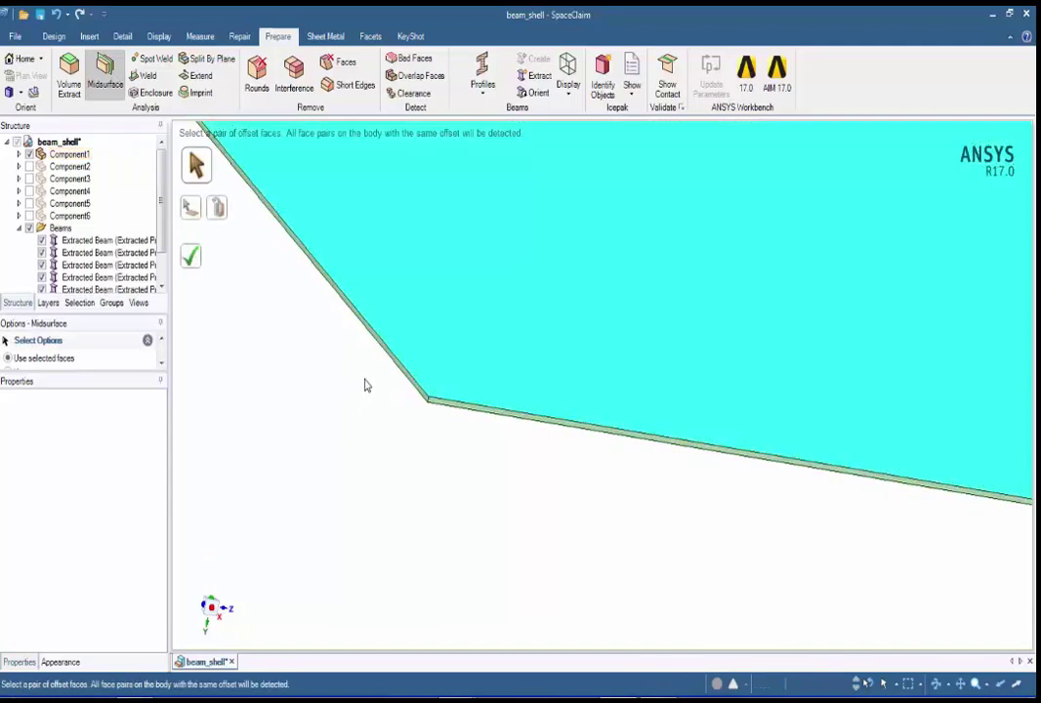
{"action": "left_click", "coordinate": [192, 262]}
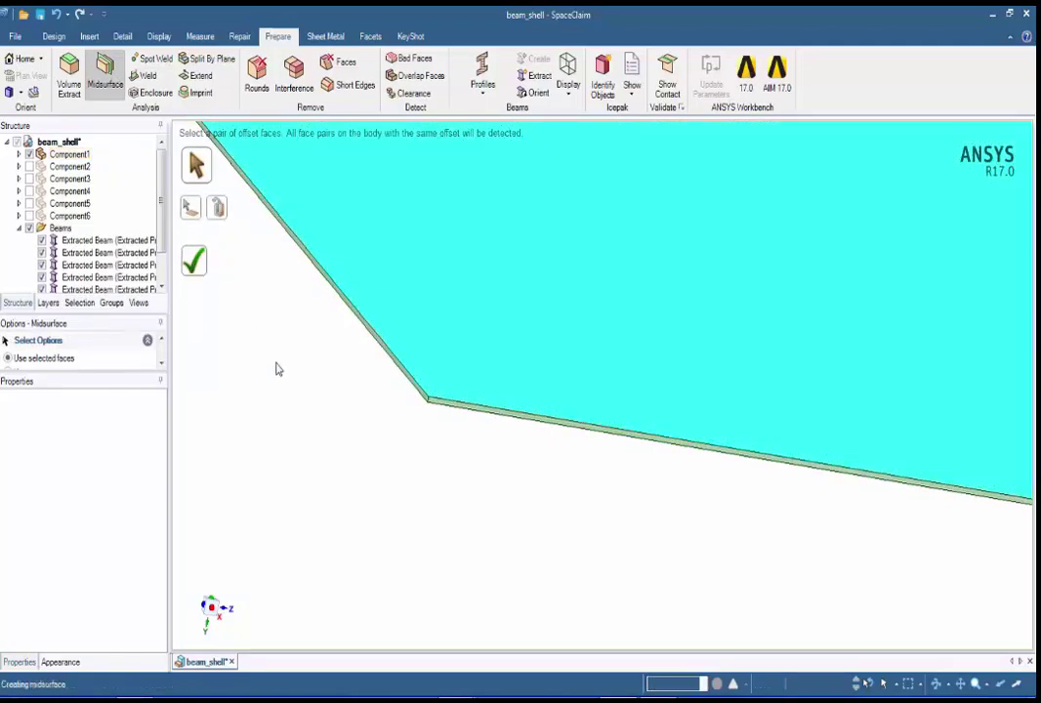
{"action": "middle_click_drag", "start_coordinate": [408, 422], "coordinate": [488, 377]}
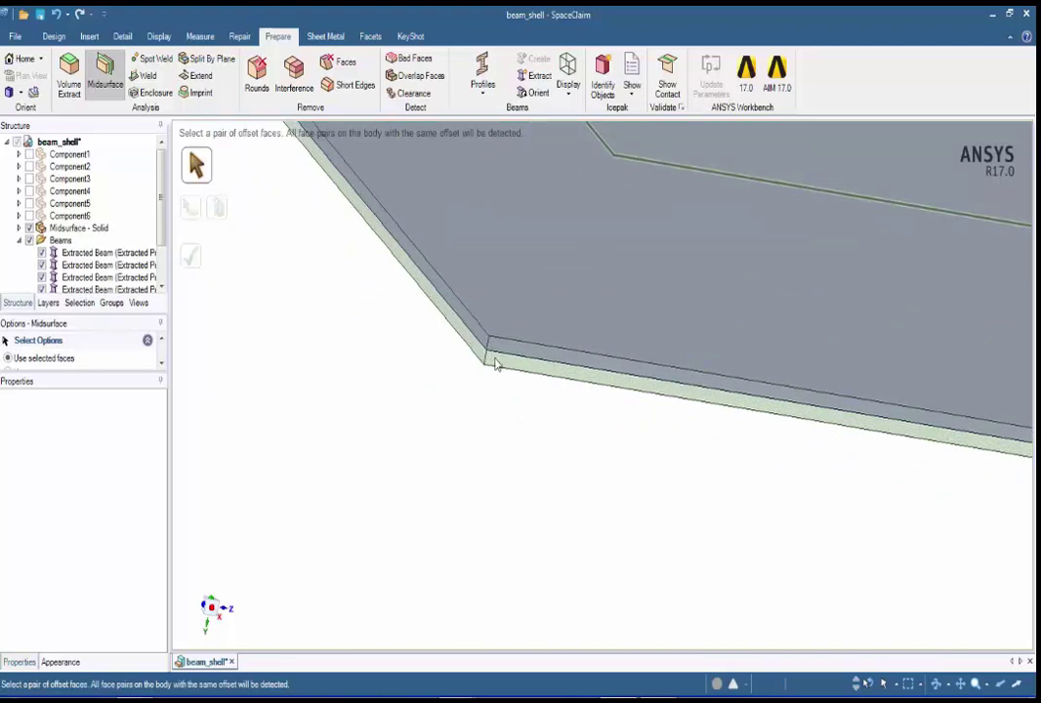
{"action": "middle_click_drag", "start_coordinate": [496, 364], "coordinate": [475, 450]}
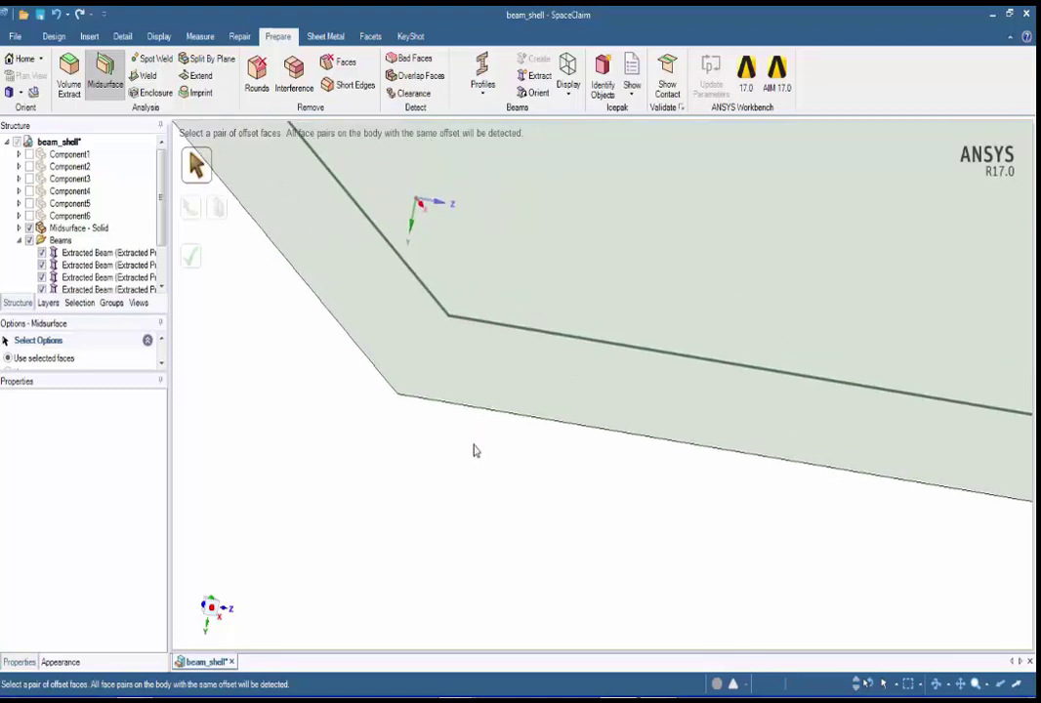
{"action": "key", "text": "Escape"}
Move the plate midsurface along the Y direction up to the side rail farther from the origin
{"action": "key", "text": "z"}
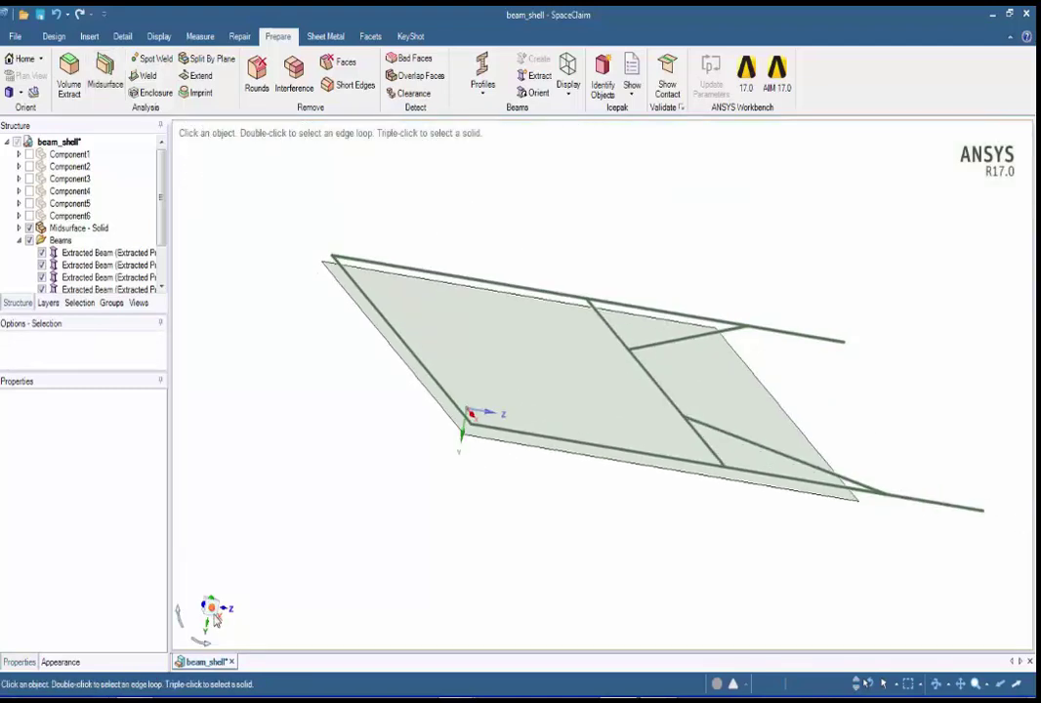
{"action": "left_click", "coordinate": [212, 615]}
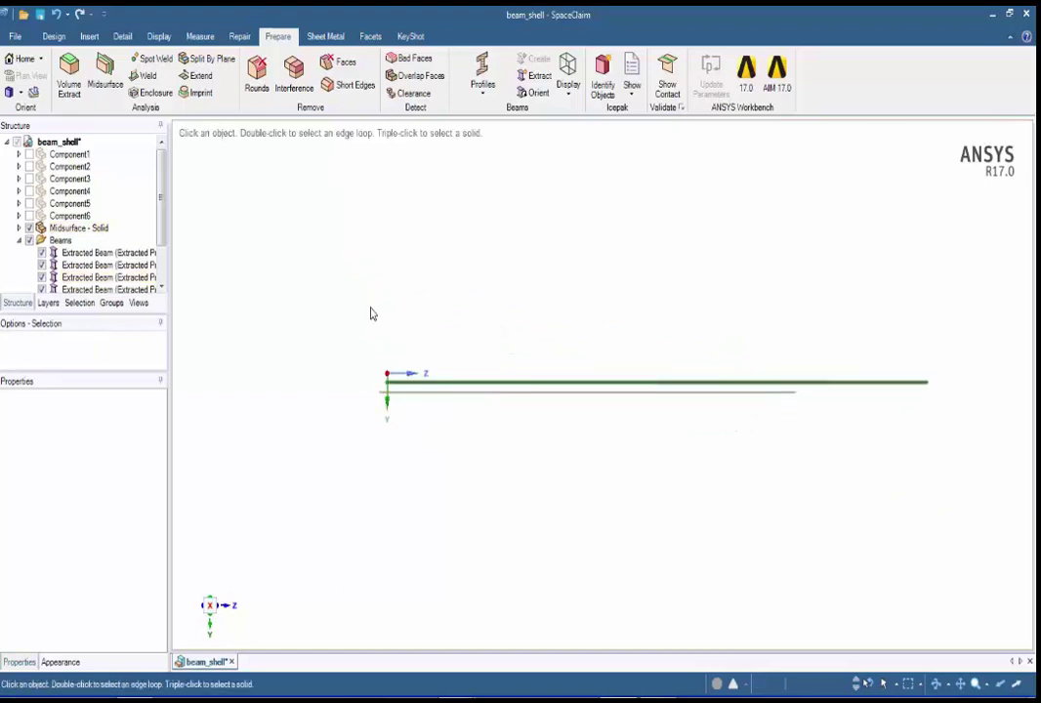
{"action": "middle_click_drag", "start_coordinate": [371, 309], "coordinate": [444, 363]}
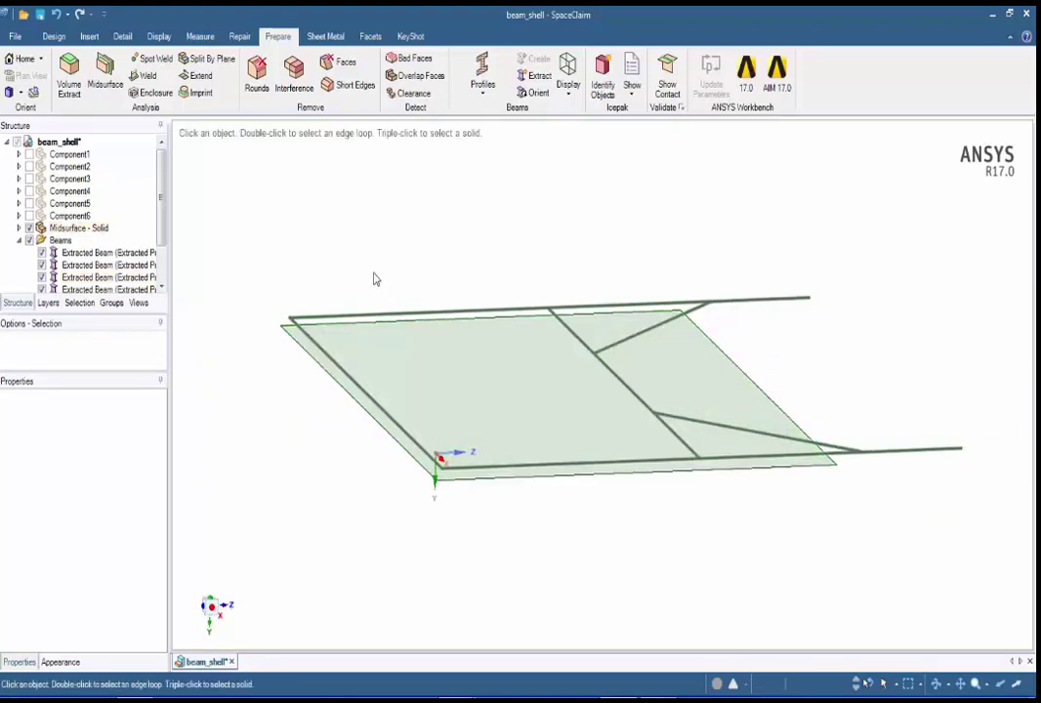
{"action": "left_click", "coordinate": [54, 36]}
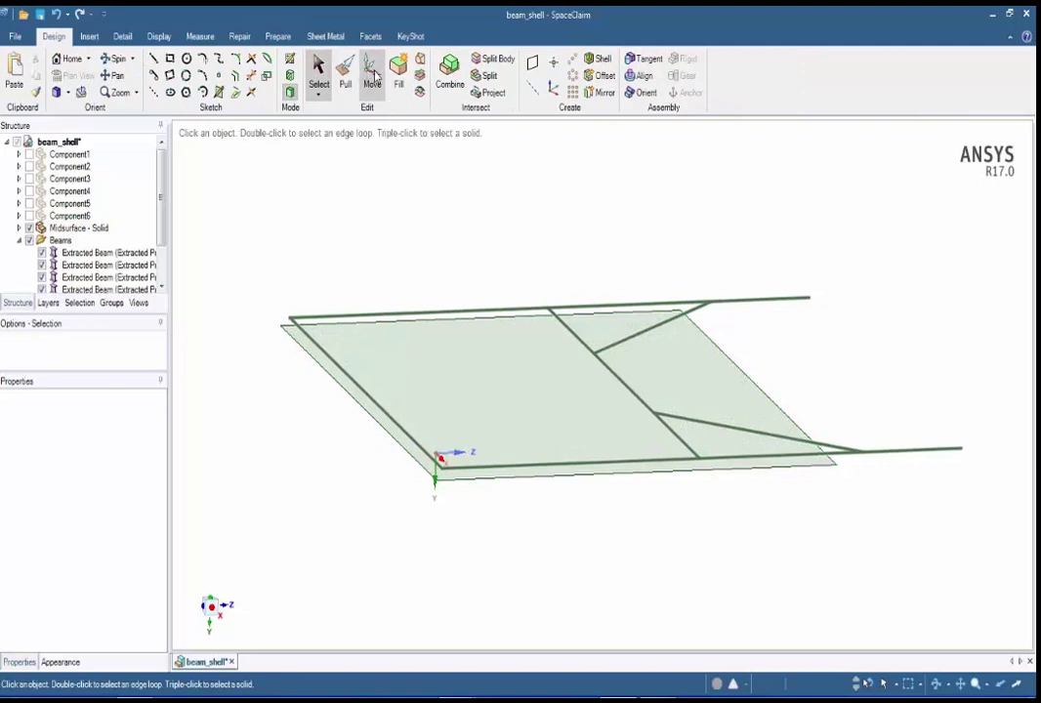
{"action": "left_click", "coordinate": [372, 70]}
{"action": "left_click", "coordinate": [459, 372]}
{"action": "left_click", "coordinate": [559, 338]}
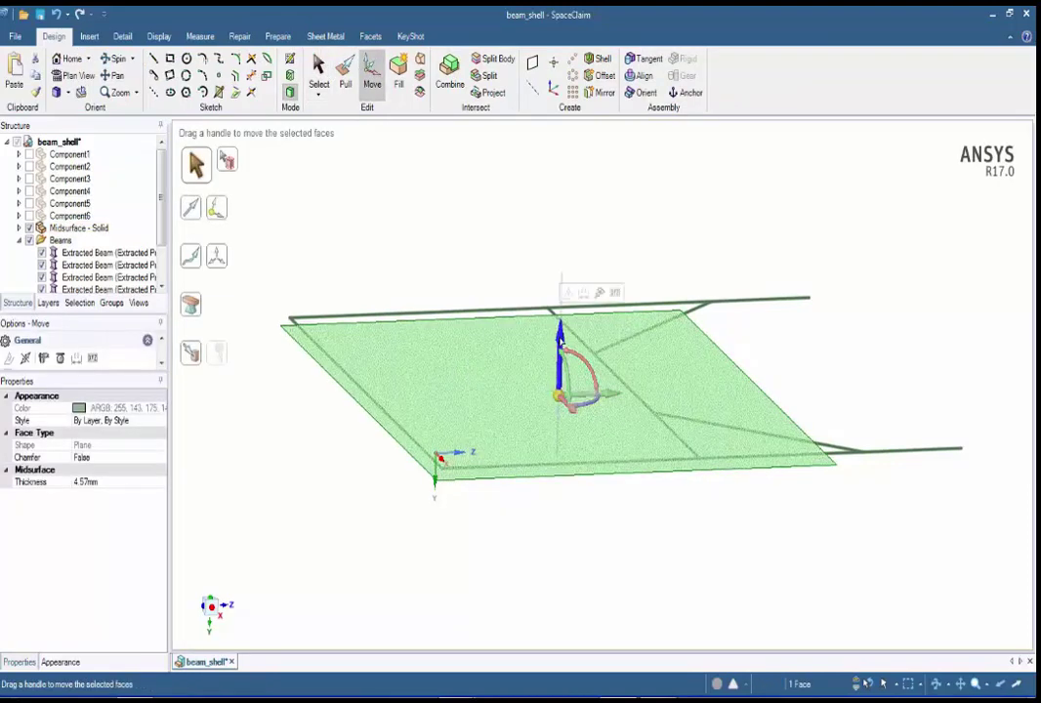
{"action": "left_click", "coordinate": [195, 356]}
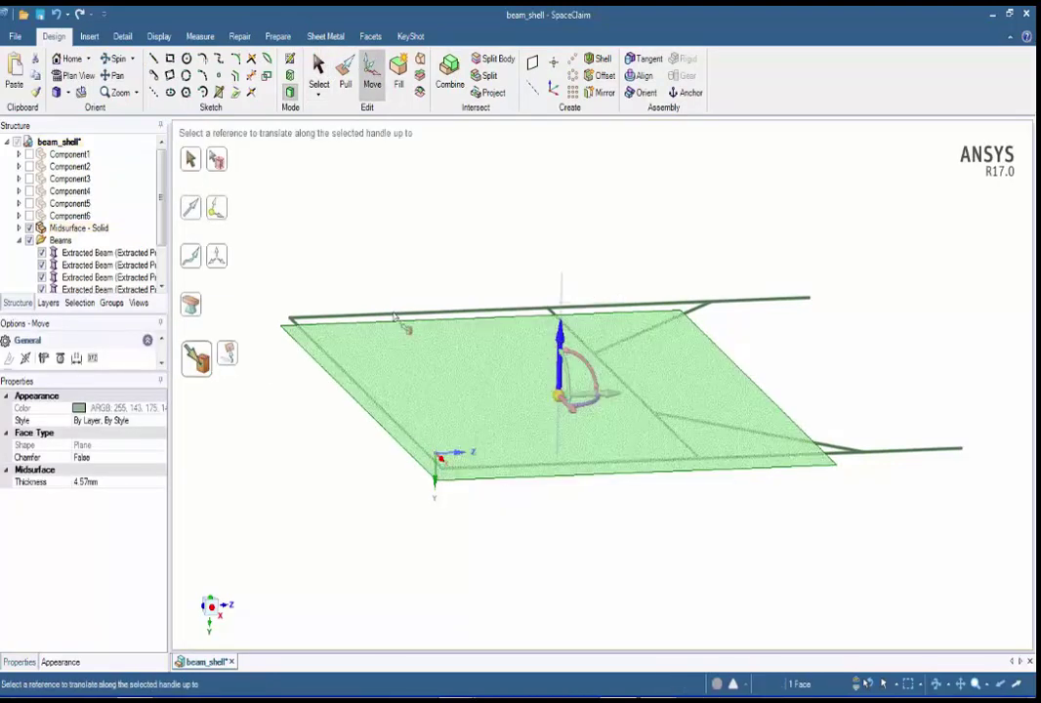
{"action": "left_click", "coordinate": [392, 314]}
{"action": "left_click", "coordinate": [332, 425]}
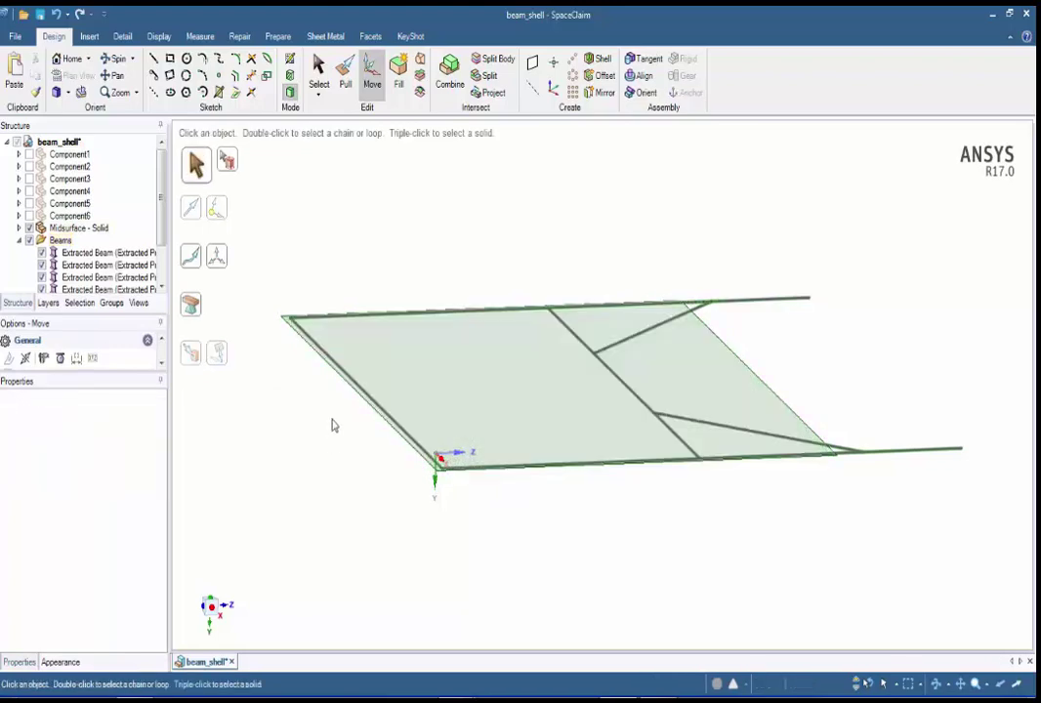
{"action": "middle_click_drag", "start_coordinate": [332, 424], "coordinate": [323, 476]}
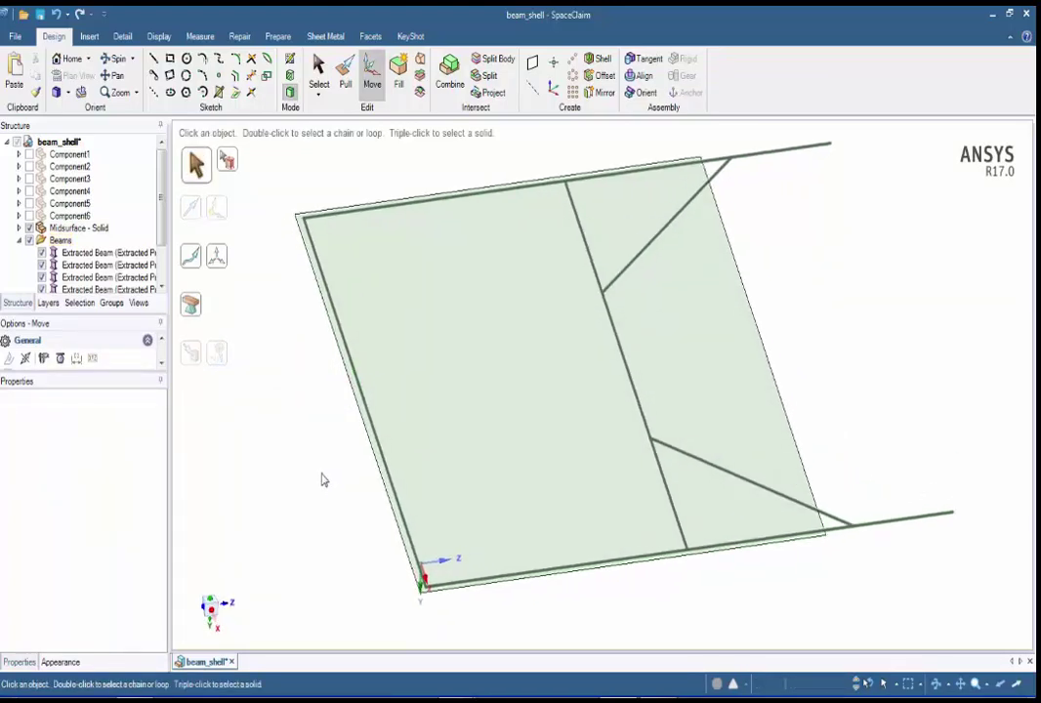
{"action": "key", "text": "Escape"}
Move all the beams and the plate midsurface together into one new component
{"action": "mouse_move", "coordinate": [316, 462]}
{"action": "middle_mouse_down"}
{"action": "mouse_move", "coordinate": [311, 441]}
{"action": "mouse_move", "coordinate": [338, 467]}
{"action": "mouse_move", "coordinate": [321, 462]}
{"action": "mouse_move", "coordinate": [252, 389]}
{"action": "middle_mouse_up"}
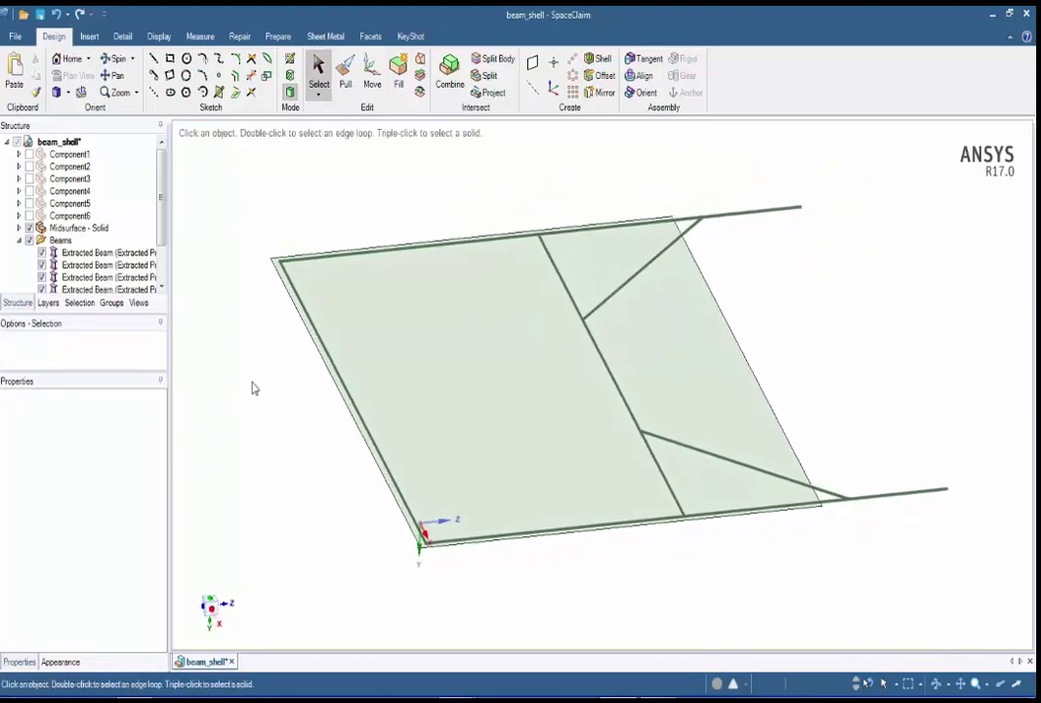
{"action": "key", "text": "ctrl+a"}
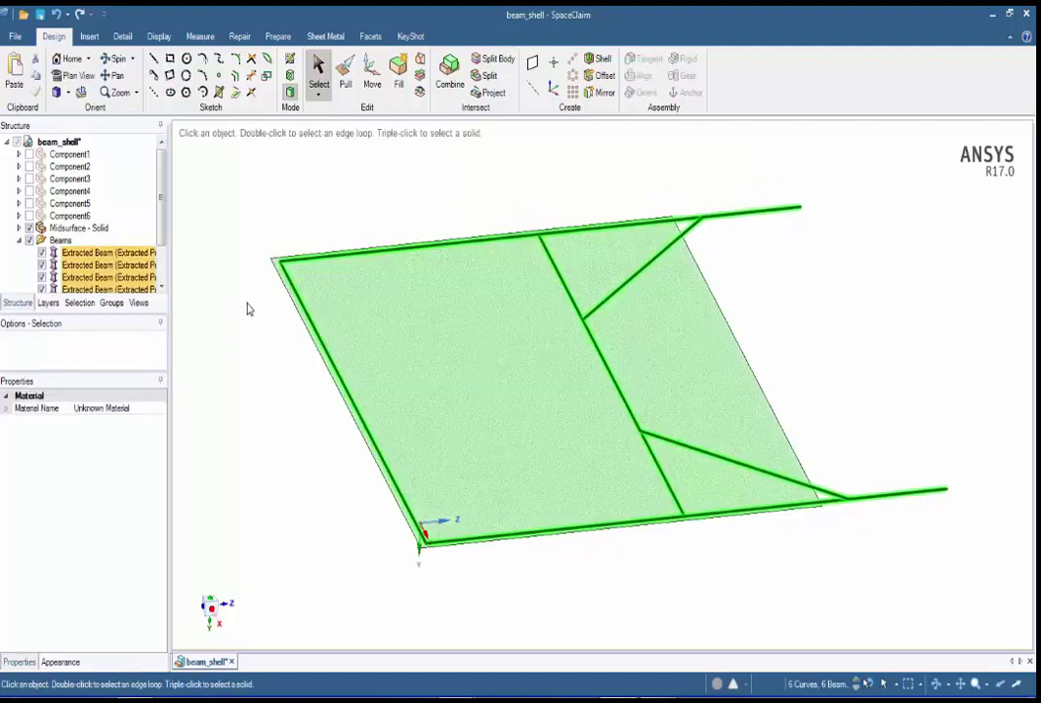
{"action": "right_click", "coordinate": [318, 403]}
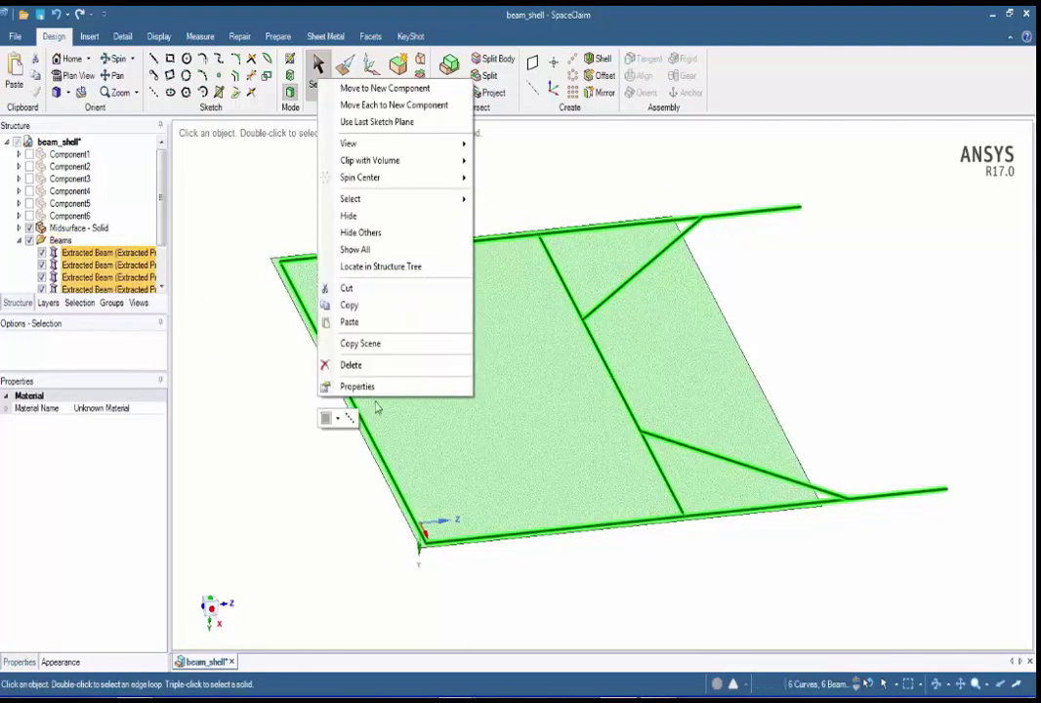
{"action": "left_click", "coordinate": [383, 89]}
{"action": "left_click", "coordinate": [249, 412]}
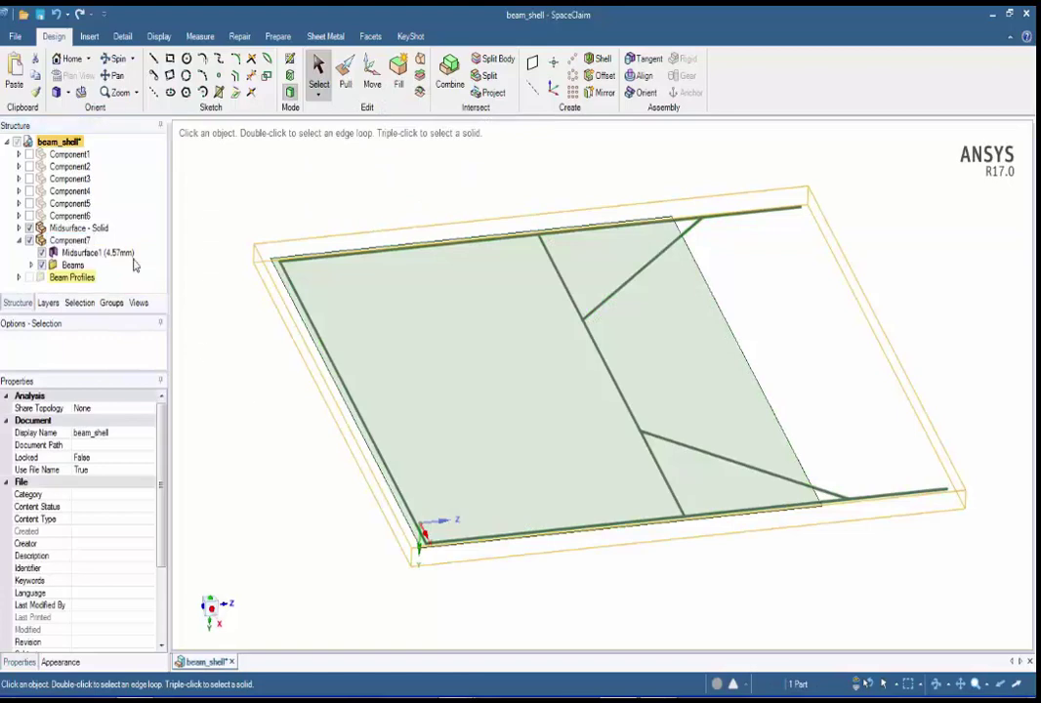
Set the Share Topology property of Component7 to Share
{"action": "left_click", "coordinate": [75, 241]}
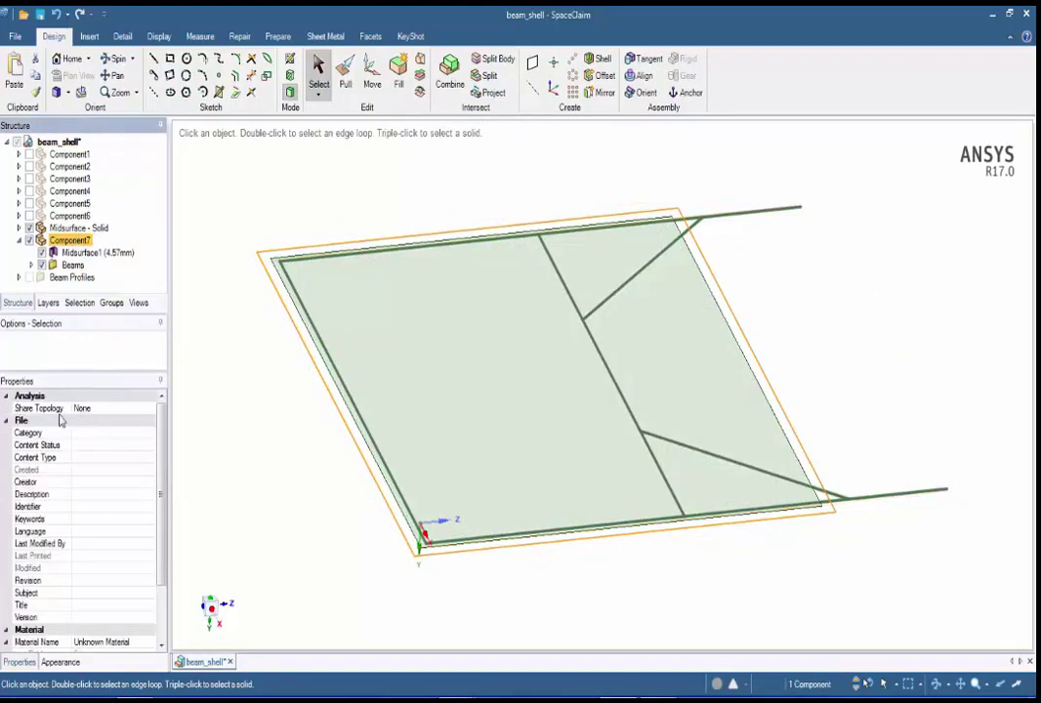
{"action": "left_click", "coordinate": [141, 410]}
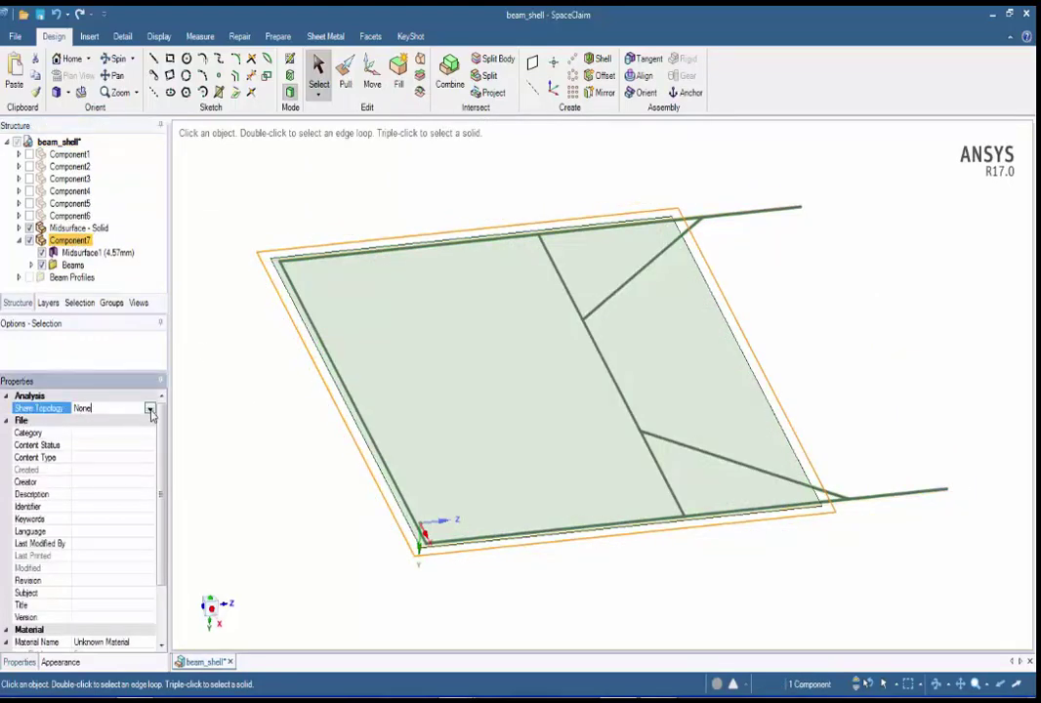
{"action": "left_click", "coordinate": [151, 409]}
{"action": "left_click", "coordinate": [83, 444]}
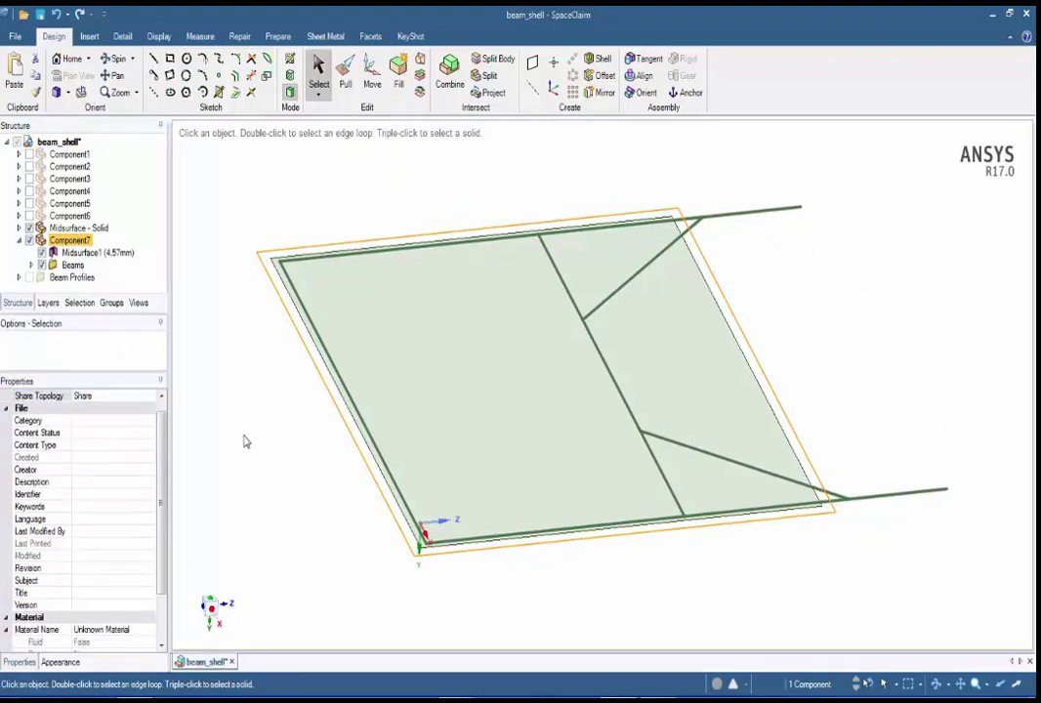
{"action": "left_click", "coordinate": [257, 502]}
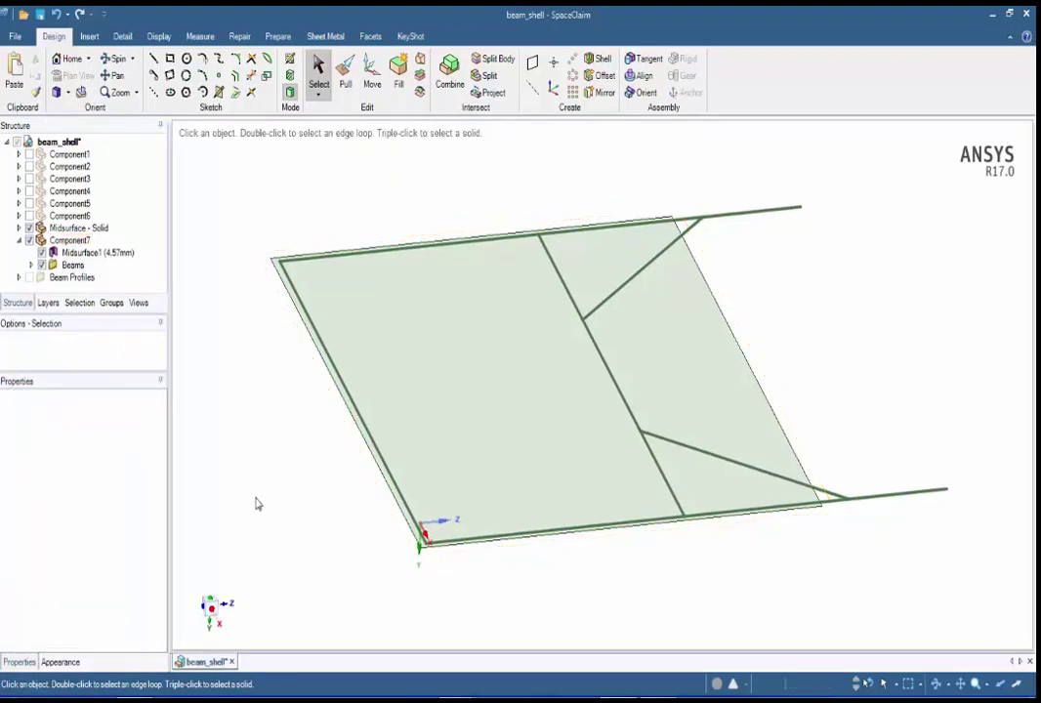
Transfer the geometry to ANSYS Workbench 17.0 and add a Static Structural system linked to it
{"action": "left_click", "coordinate": [278, 36]}
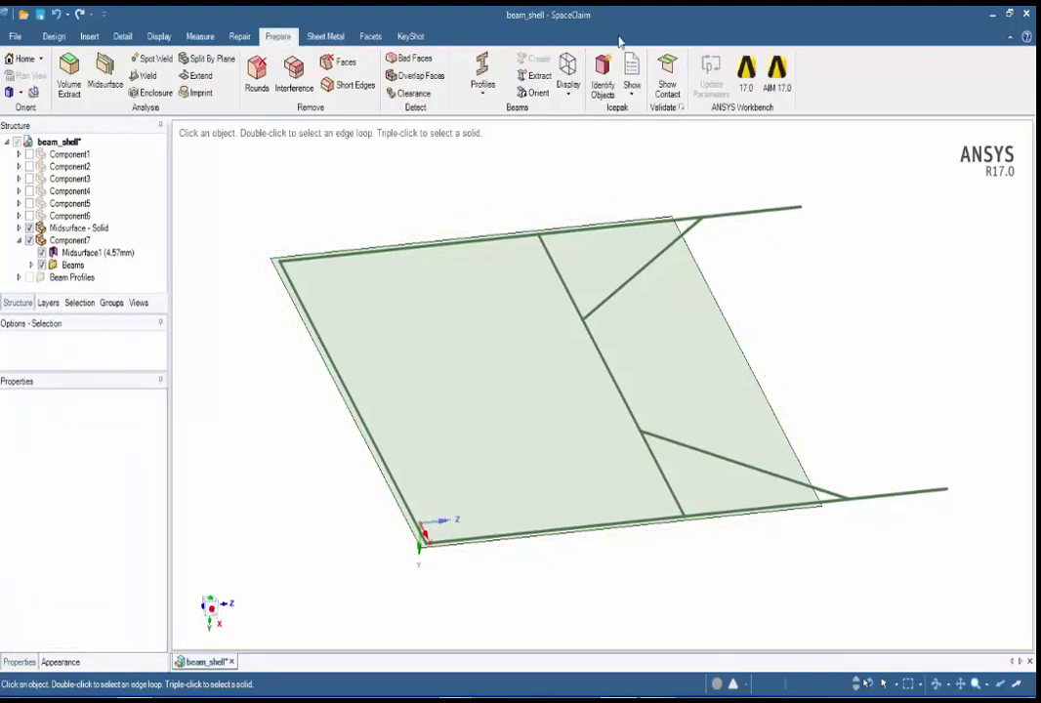
{"action": "left_click", "coordinate": [746, 70]}
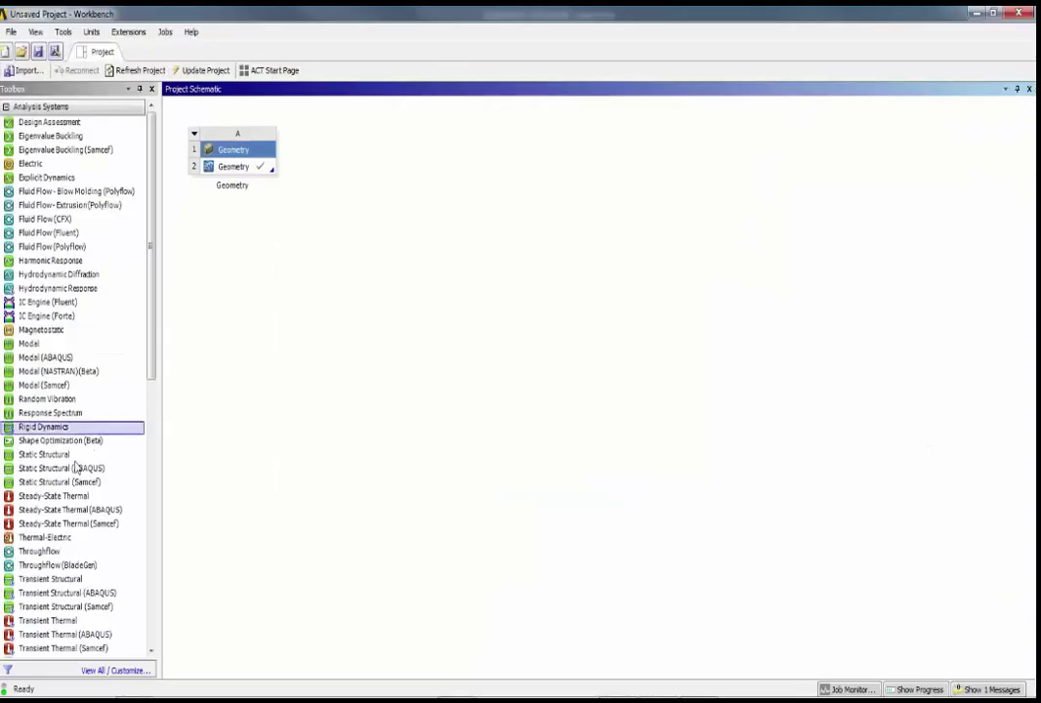
{"action": "left_click_drag", "start_coordinate": [54, 455], "coordinate": [261, 278]}
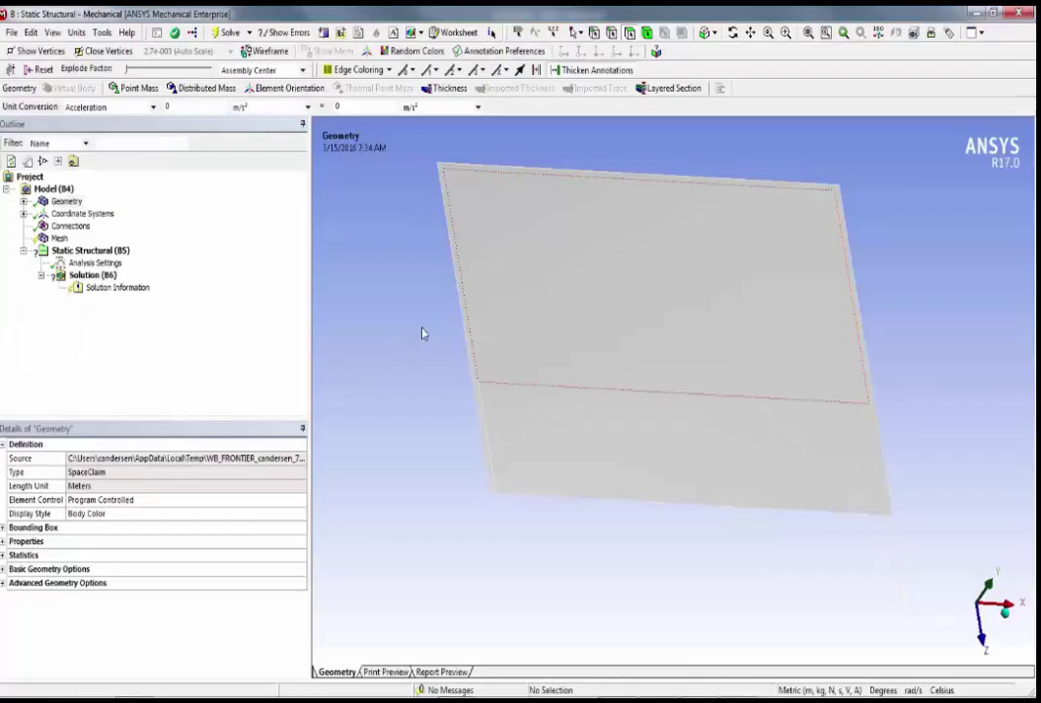
Expand the Mechanical geometry down to the bodies of Component7 and review the imported plate and beams
{"action": "middle_click_drag", "start_coordinate": [523, 348], "coordinate": [532, 444]}
{"action": "double_click", "coordinate": [75, 202]}
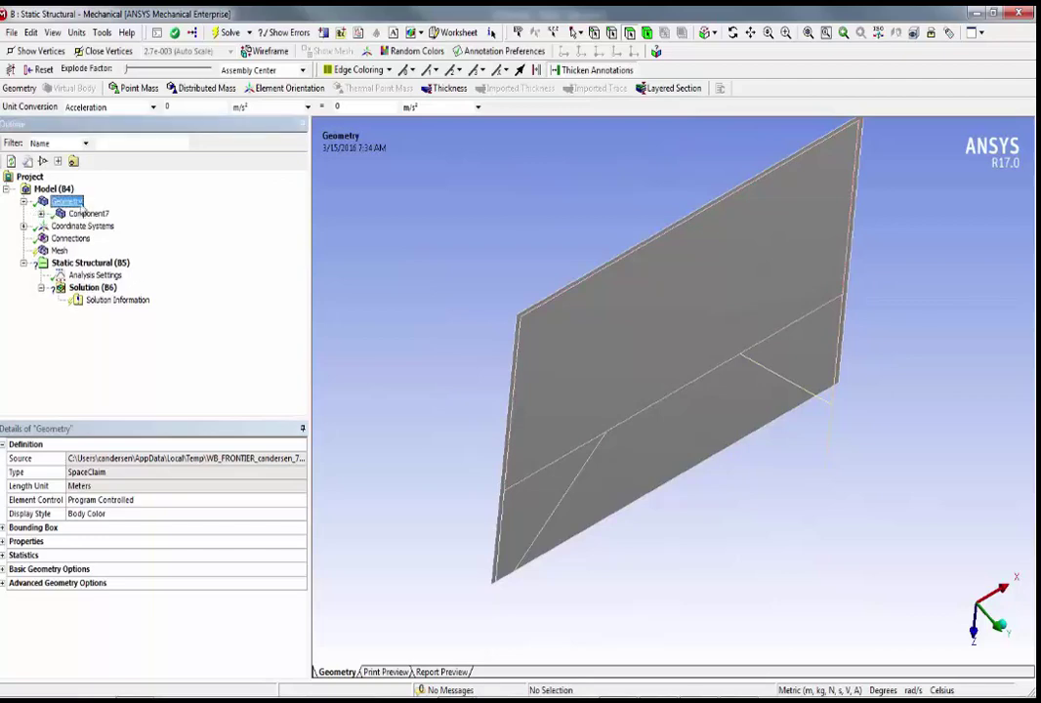
{"action": "left_click", "coordinate": [42, 215]}
{"action": "left_click", "coordinate": [102, 215]}
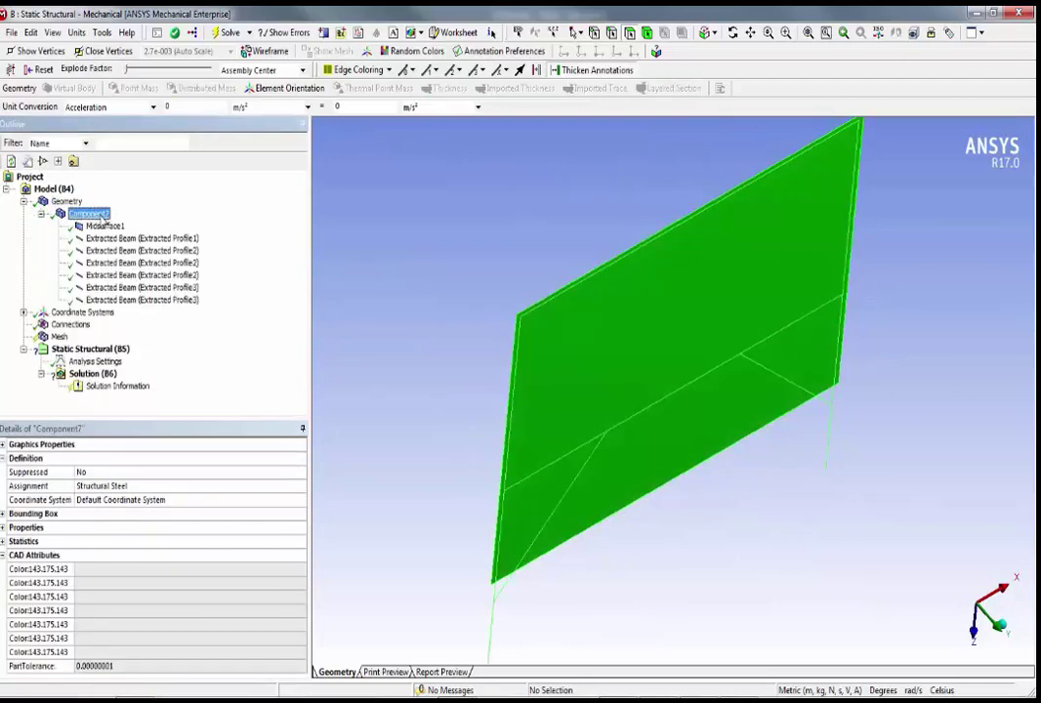
{"action": "left_click", "coordinate": [68, 201]}
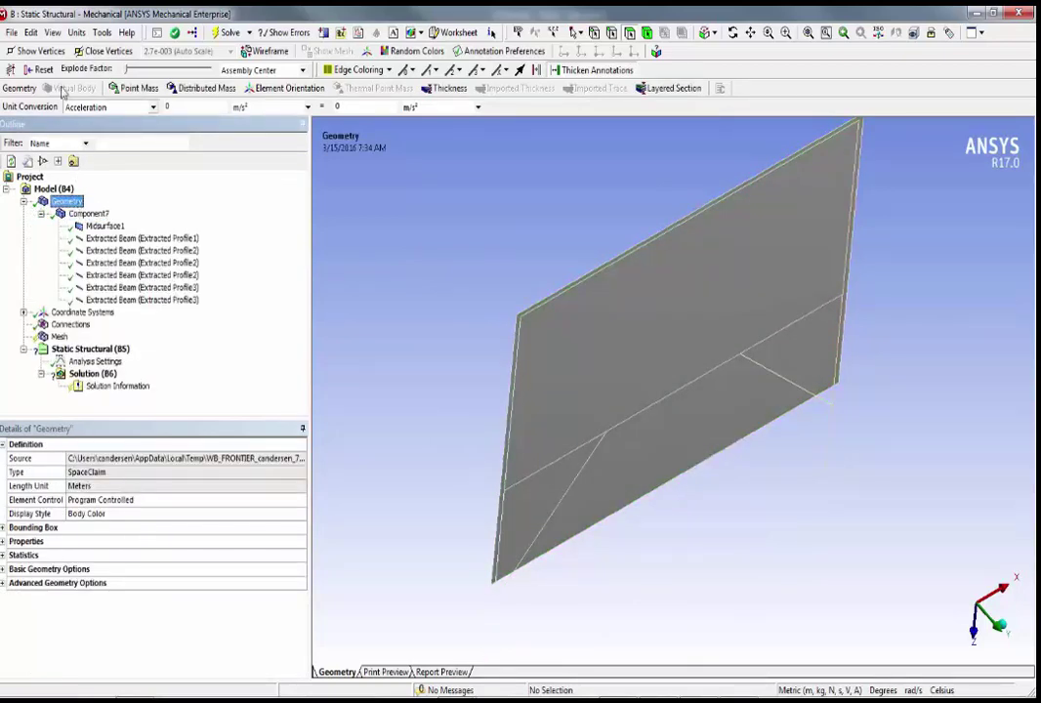
Display the beams as Cross Section Solids and examine the corner where the two outer beams meet
{"action": "left_click", "coordinate": [52, 33]}
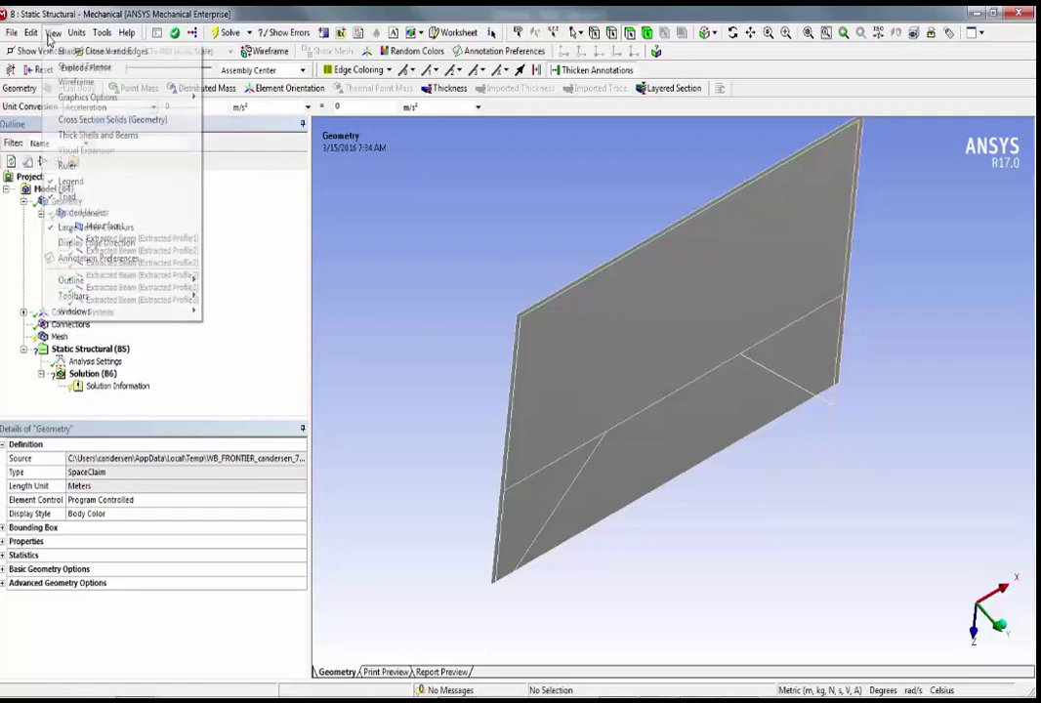
{"action": "left_click", "coordinate": [67, 120]}
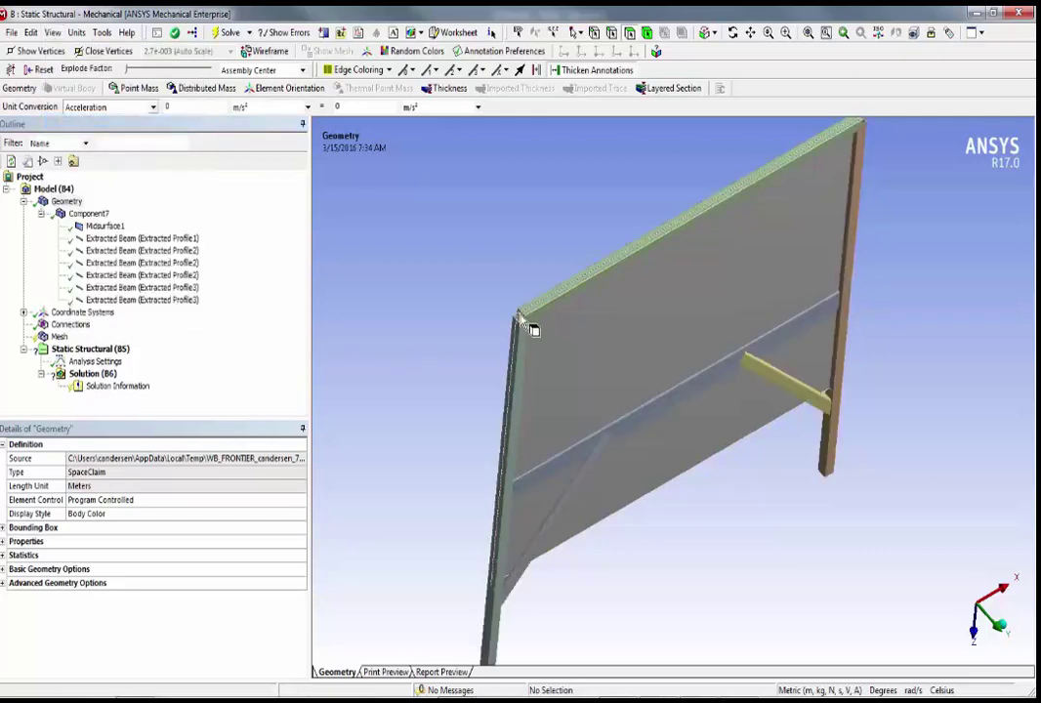
{"action": "scroll", "coordinate": [457, 313], "scroll_direction": "up", "scroll_amount": 8}
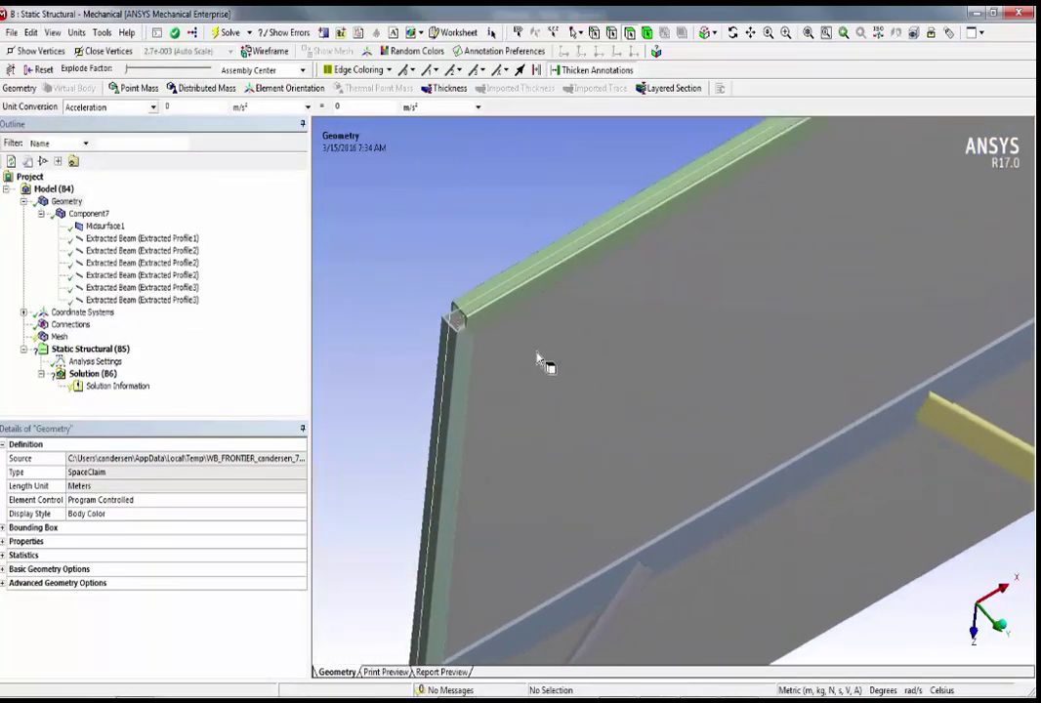
{"action": "mouse_move", "coordinate": [437, 328]}
{"action": "middle_mouse_down"}
{"action": "mouse_move", "coordinate": [418, 325]}
{"action": "mouse_move", "coordinate": [421, 333]}
{"action": "middle_mouse_up"}
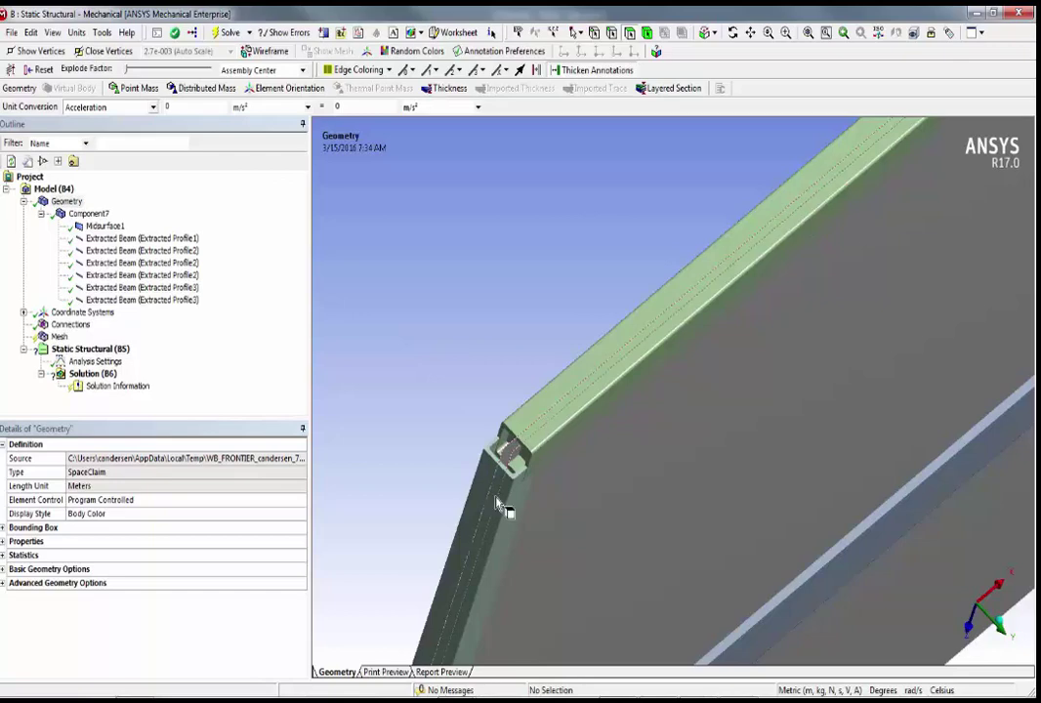
{"action": "middle_click_drag", "start_coordinate": [497, 505], "coordinate": [503, 361]}
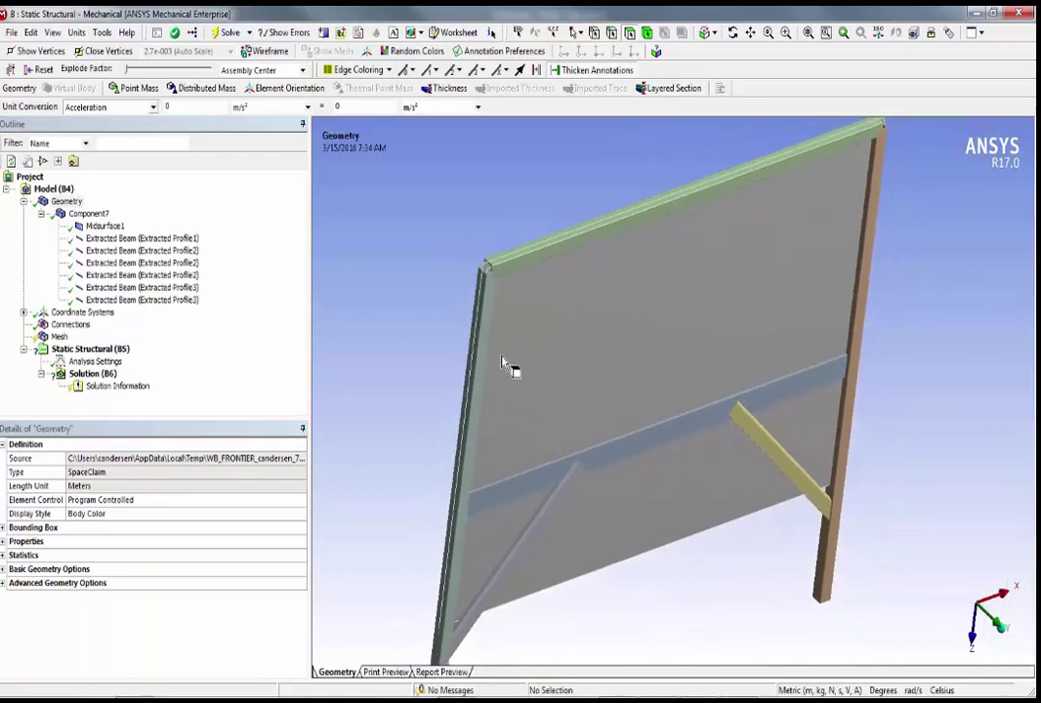
Generate the mesh and inspect it along the beams and at the plate corner
{"action": "left_click", "coordinate": [60, 337]}
{"action": "right_click", "coordinate": [61, 337]}
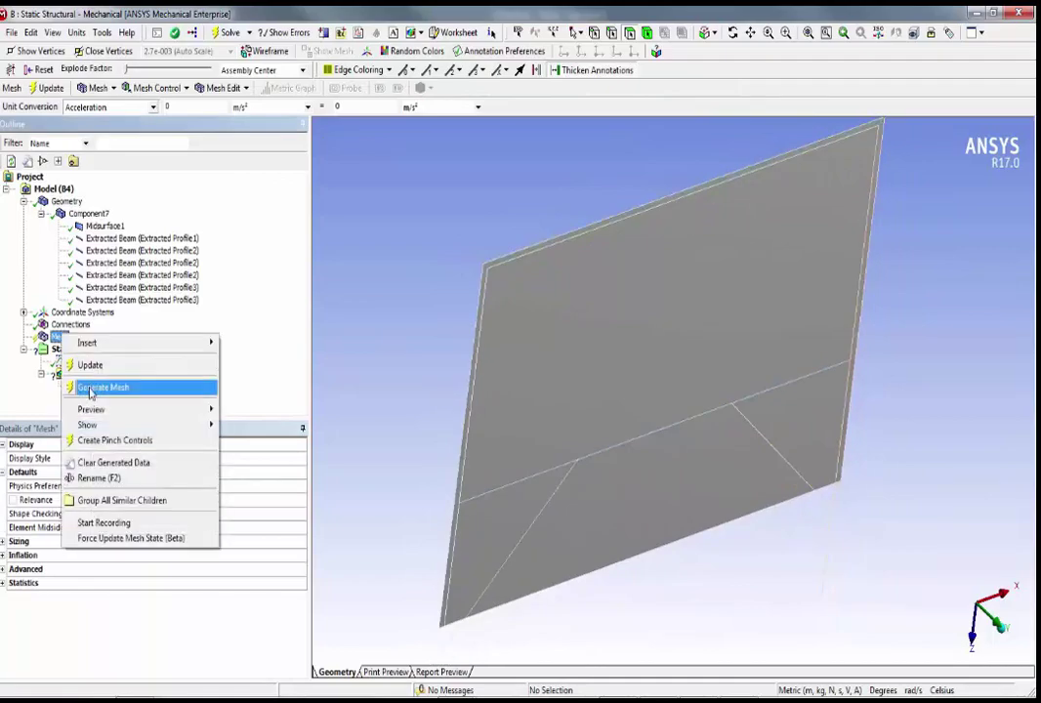
{"action": "left_click", "coordinate": [88, 389]}
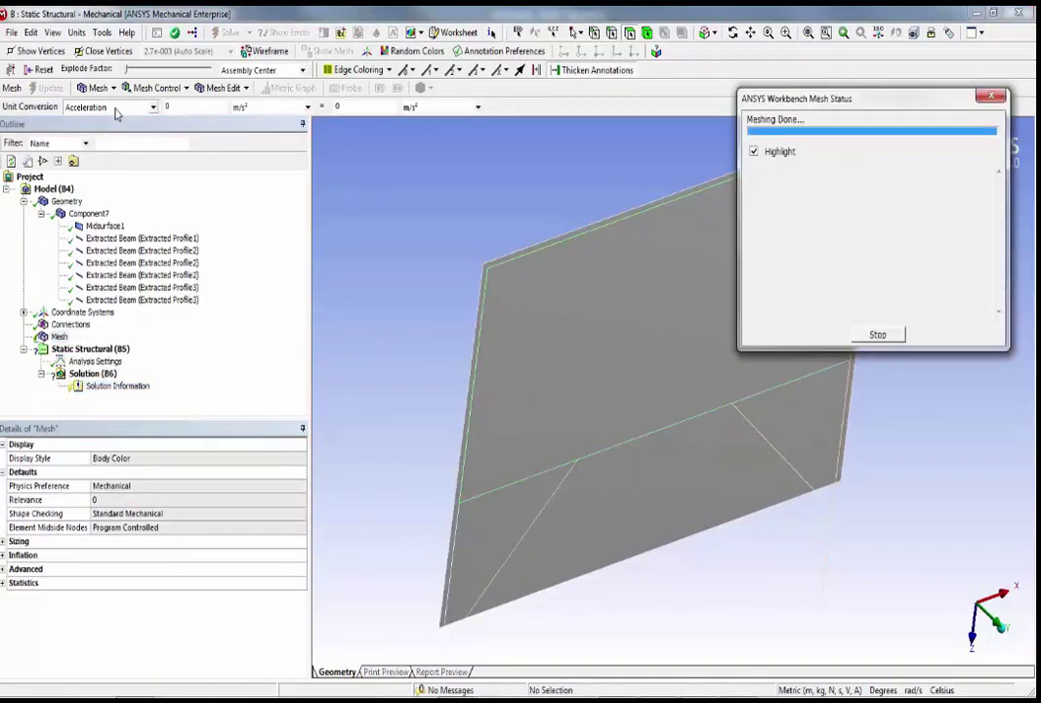
{"action": "mouse_move", "coordinate": [420, 270]}
{"action": "middle_mouse_down"}
{"action": "mouse_move", "coordinate": [433, 275]}
{"action": "mouse_move", "coordinate": [425, 279]}
{"action": "mouse_move", "coordinate": [421, 237]}
{"action": "mouse_move", "coordinate": [436, 251]}
{"action": "middle_mouse_up"}
{"action": "scroll", "coordinate": [432, 188], "scroll_direction": "up", "scroll_amount": 2}
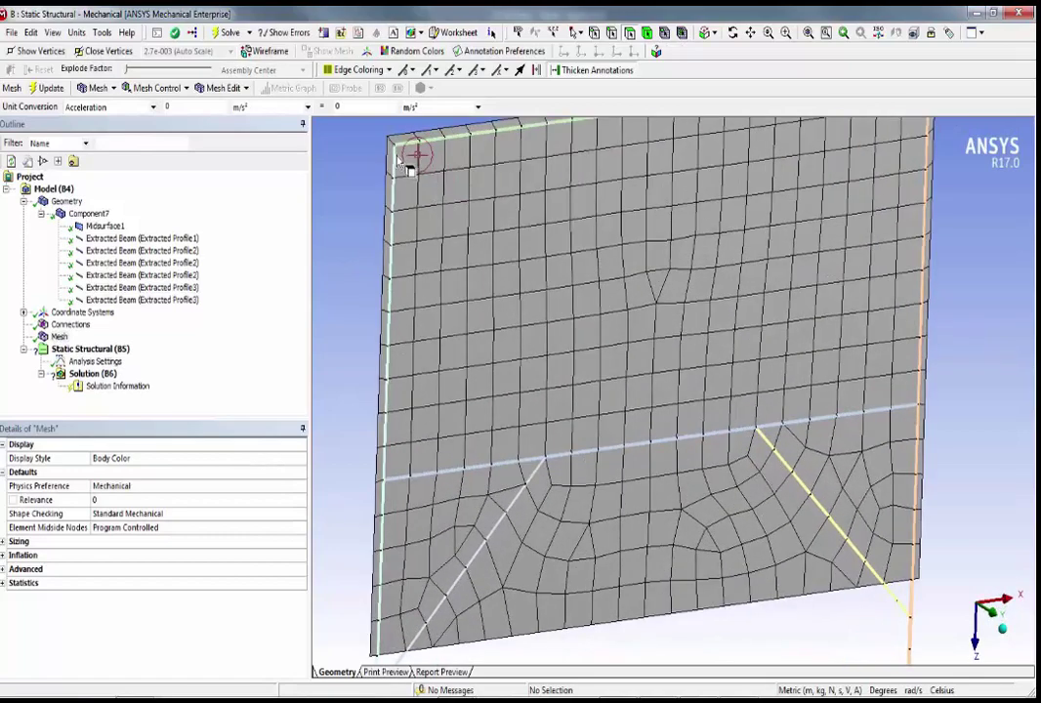
{"action": "mouse_move", "coordinate": [410, 168]}
{"action": "middle_mouse_down"}
{"action": "mouse_move", "coordinate": [442, 204]}
{"action": "mouse_move", "coordinate": [433, 204]}
{"action": "middle_mouse_up"}
{"action": "right_click_drag", "start_coordinate": [434, 195], "coordinate": [590, 298]}
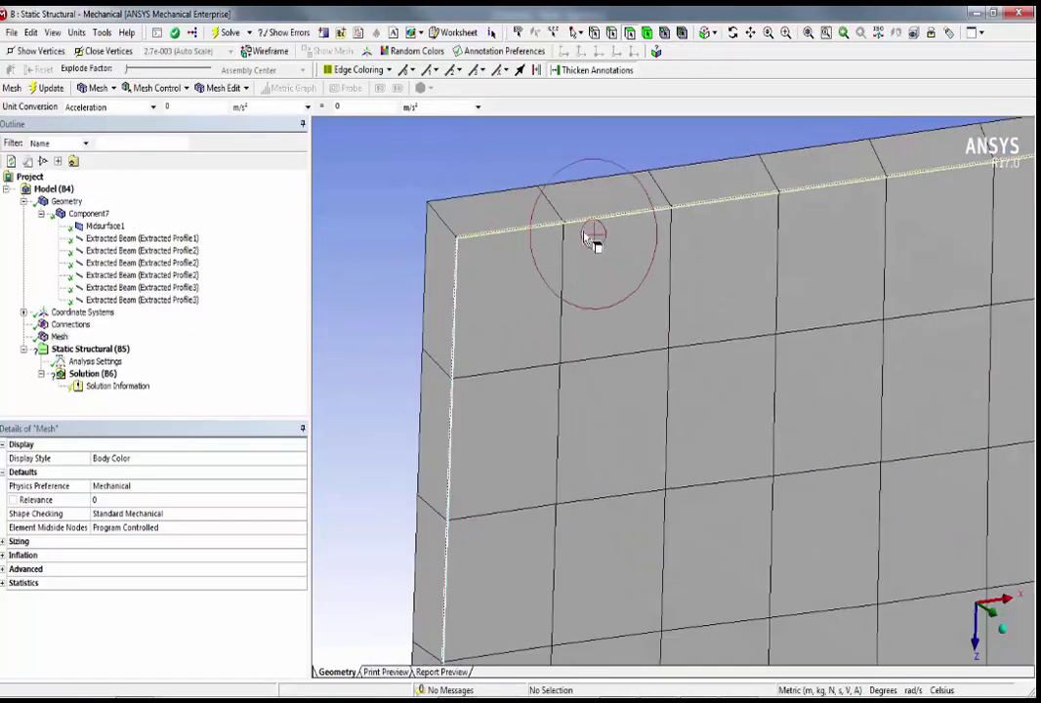
{"action": "scroll", "coordinate": [610, 392], "scroll_direction": "down", "scroll_amount": 2}
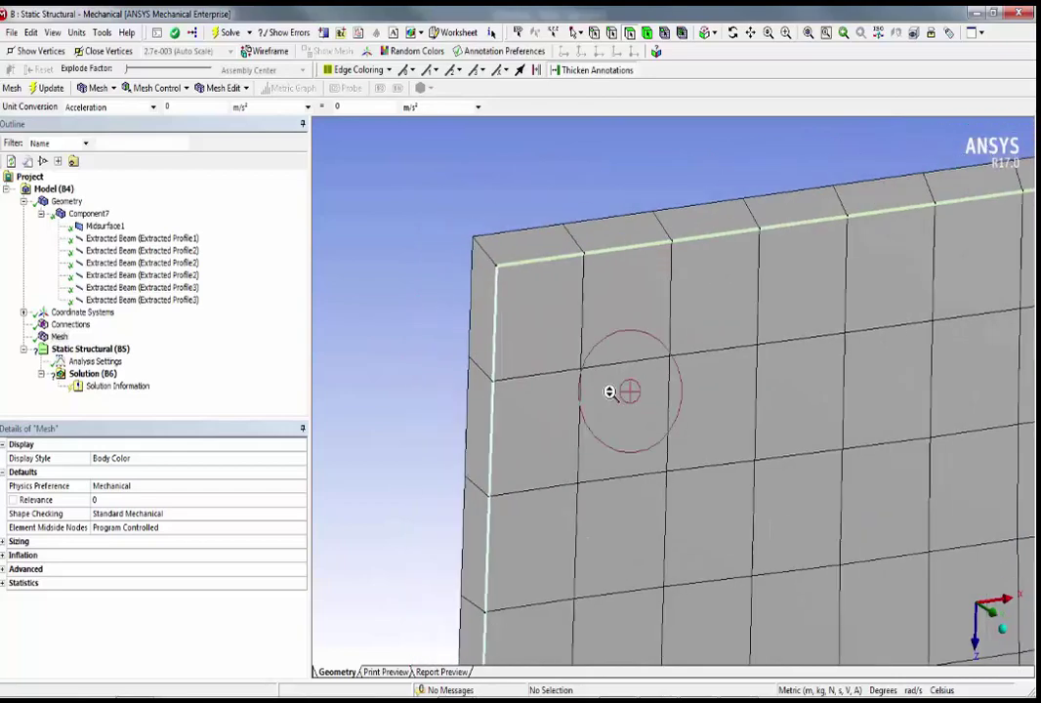
{"action": "scroll", "coordinate": [609, 391], "scroll_direction": "down", "scroll_amount": 5}
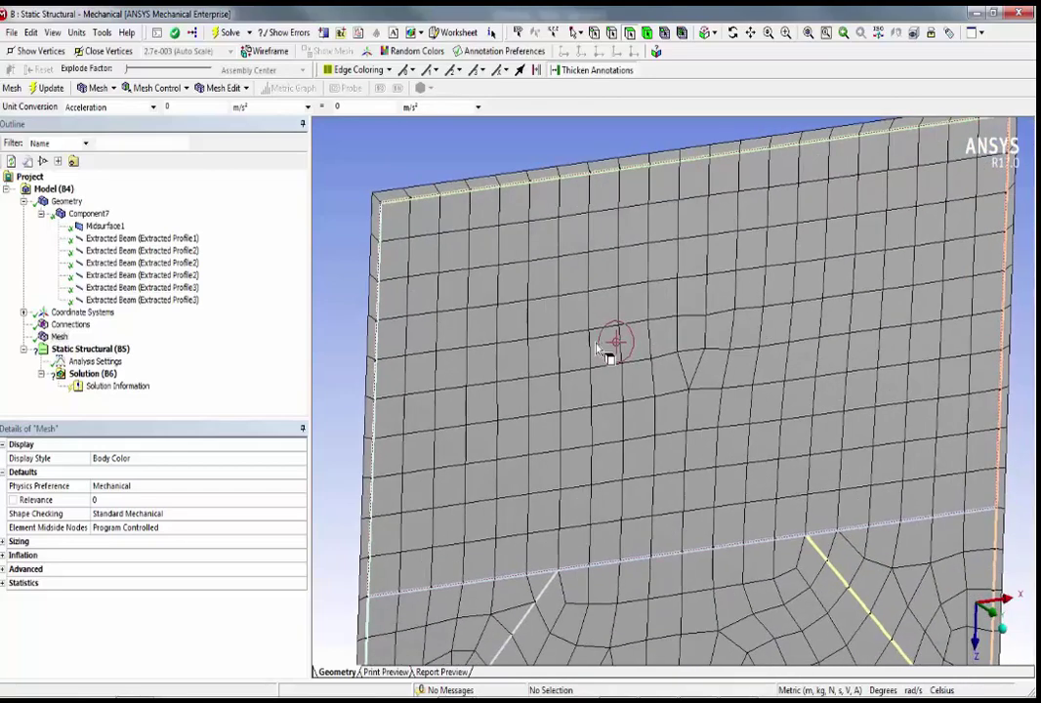
{"action": "scroll", "coordinate": [599, 349], "scroll_direction": "down", "scroll_amount": 2}
Turn on the Thick Shells and Beams display and examine the meshed corner between the plate and the beams
{"action": "left_click", "coordinate": [52, 32]}
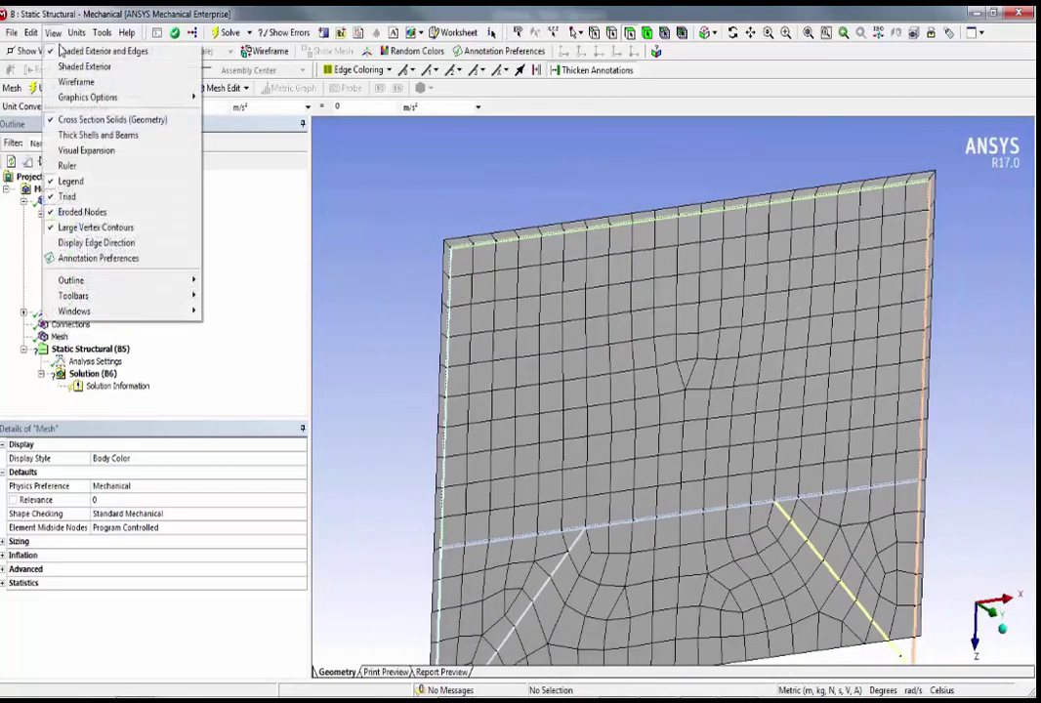
{"action": "left_click", "coordinate": [104, 135]}
{"action": "middle_click_drag", "start_coordinate": [427, 237], "coordinate": [470, 434]}
{"action": "scroll", "coordinate": [472, 429], "scroll_direction": "up", "scroll_amount": 2}
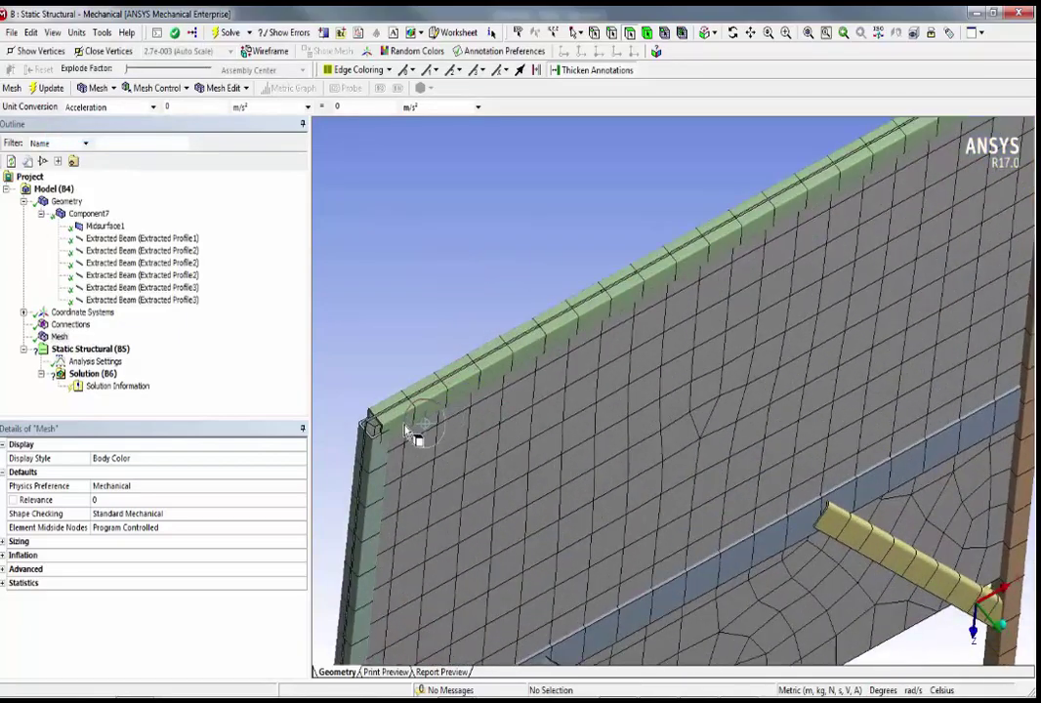
{"action": "scroll", "coordinate": [415, 437], "scroll_direction": "up", "scroll_amount": 2}
{"action": "scroll", "coordinate": [489, 422], "scroll_direction": "up", "scroll_amount": 5}
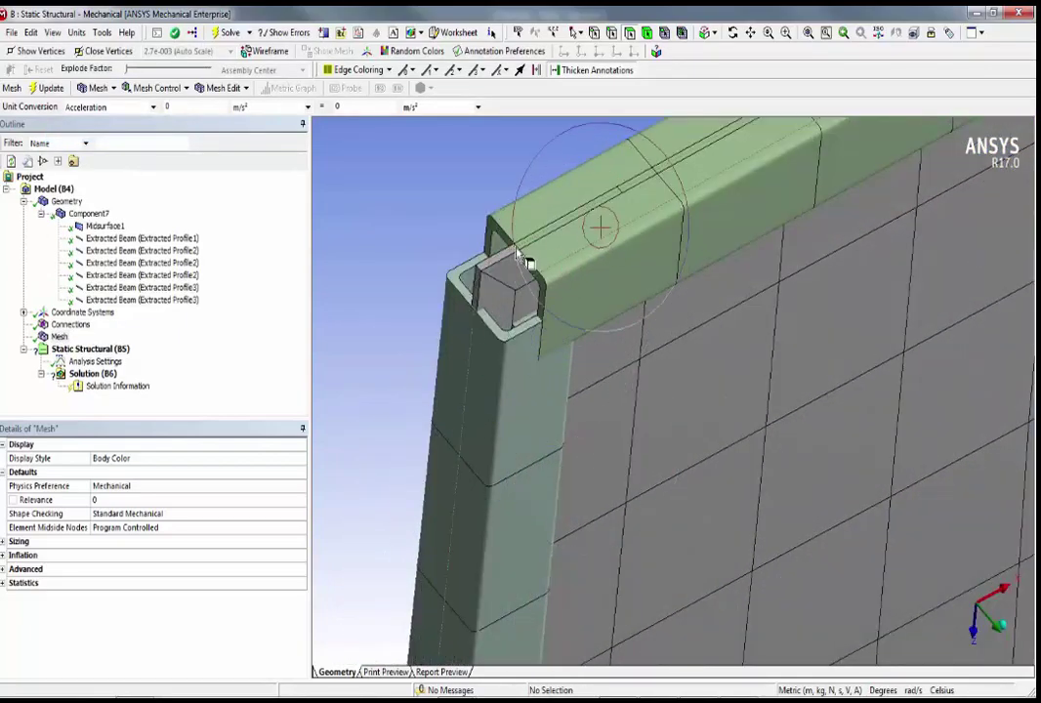
{"action": "scroll", "coordinate": [576, 271], "scroll_direction": "down", "scroll_amount": 8}
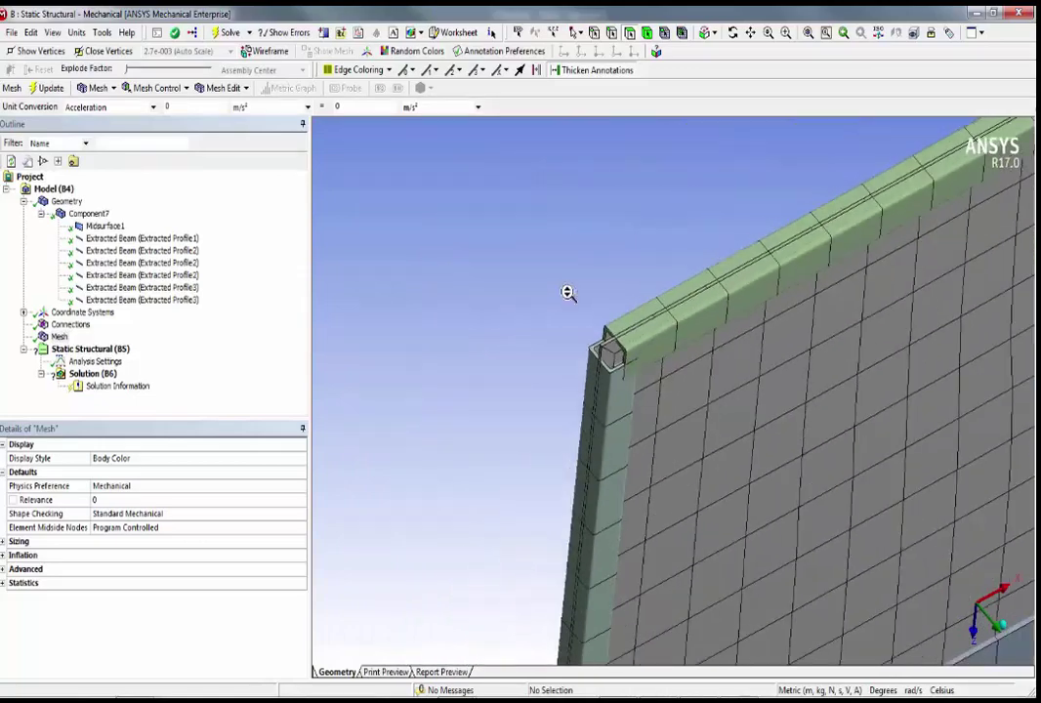
{"action": "middle_click_drag", "start_coordinate": [605, 385], "coordinate": [559, 372], "text": "ctrl"}
{"action": "scroll", "coordinate": [577, 389], "scroll_direction": "down", "scroll_amount": 1}
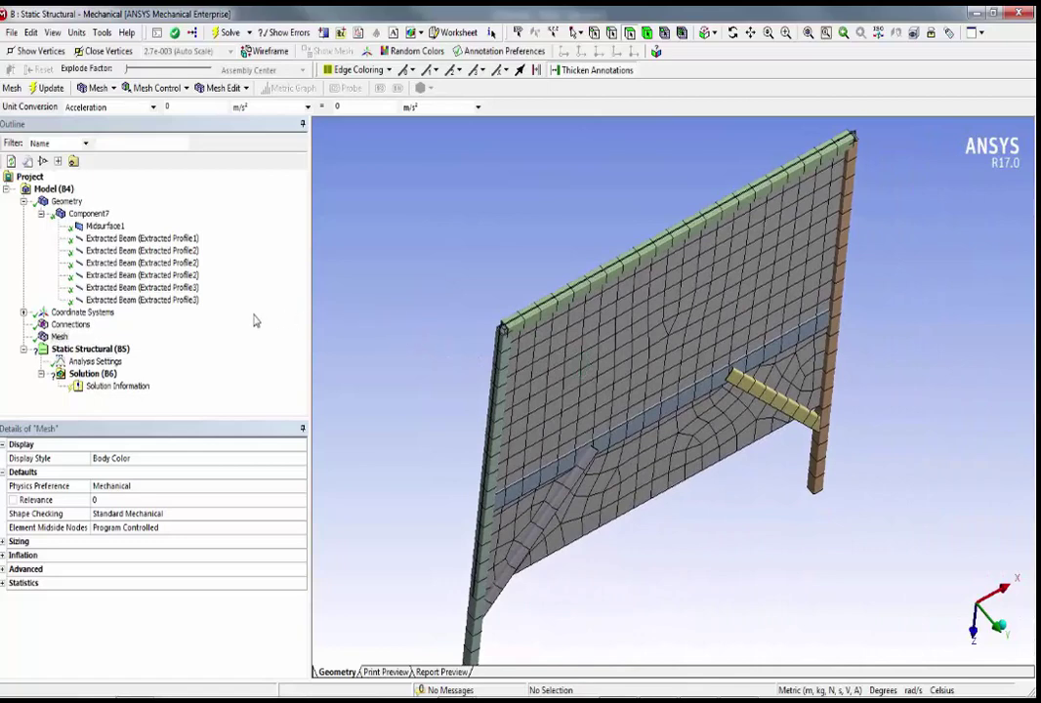
Turn off Cross Section Solids (Geometry) and set the offset type of Midsurface1 to User Defined
{"action": "left_click", "coordinate": [57, 35]}
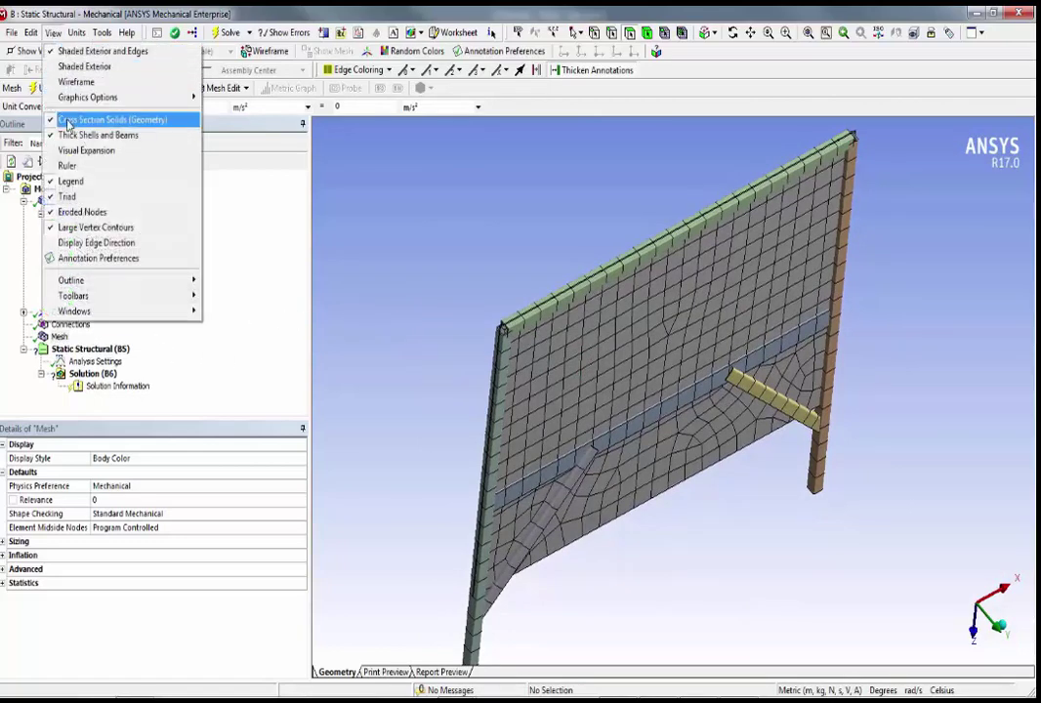
{"action": "left_click", "coordinate": [66, 119]}
{"action": "left_click", "coordinate": [87, 213]}
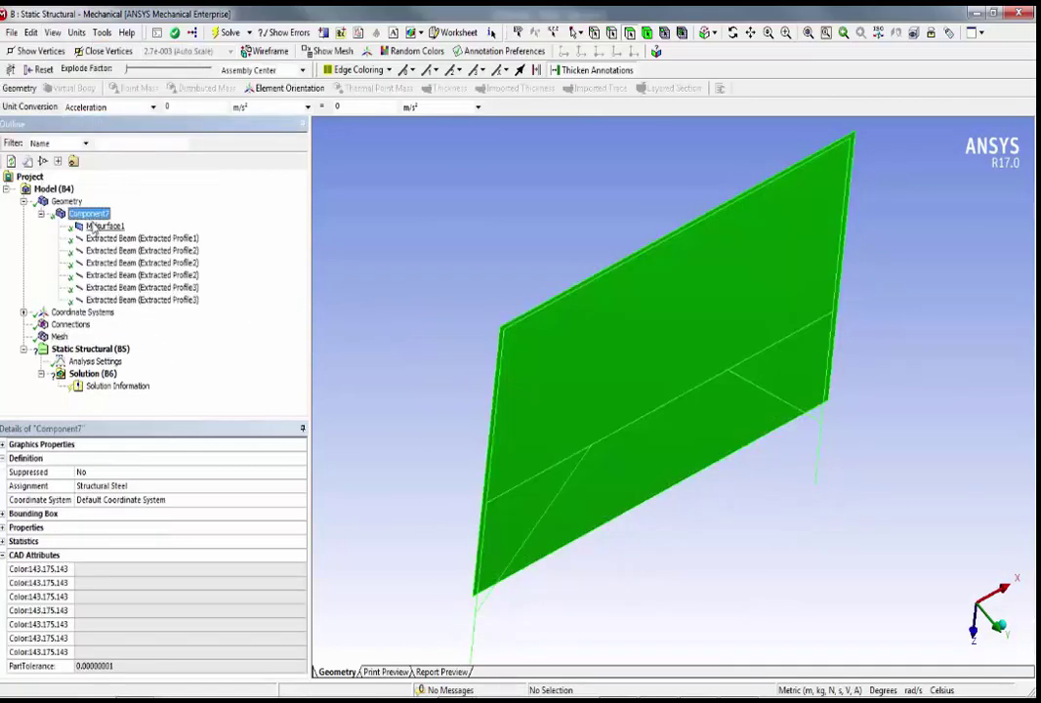
{"action": "left_click", "coordinate": [104, 225]}
{"action": "middle_click_drag", "start_coordinate": [479, 304], "coordinate": [532, 372]}
{"action": "left_click", "coordinate": [93, 556]}
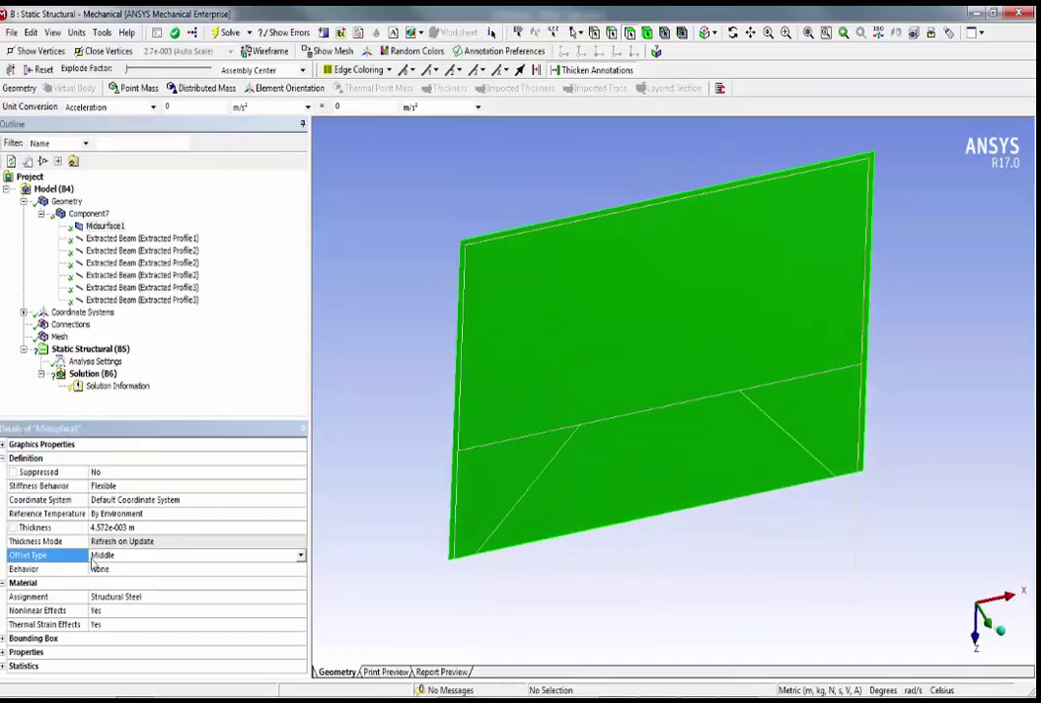
{"action": "left_click", "coordinate": [301, 556]}
{"action": "left_click", "coordinate": [109, 596]}
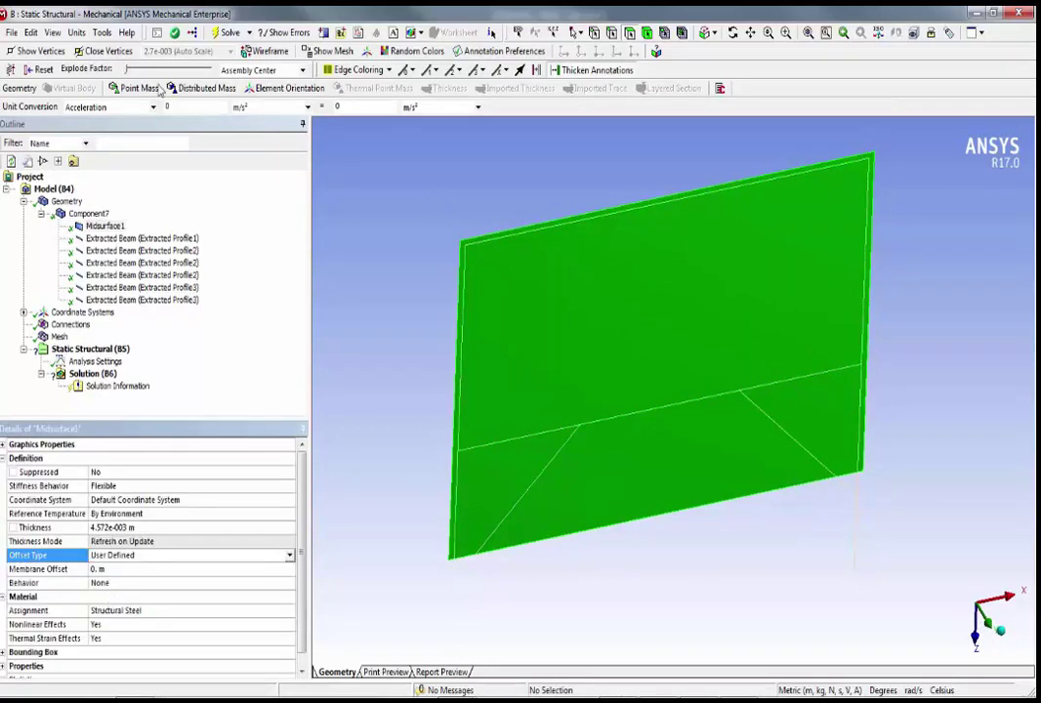
Switch the units to U.S. Customary (in, lbm, lbf) and set the membrane offset of Midsurface1 to 1.0069 in
{"action": "left_click", "coordinate": [86, 36]}
{"action": "left_click", "coordinate": [136, 156]}
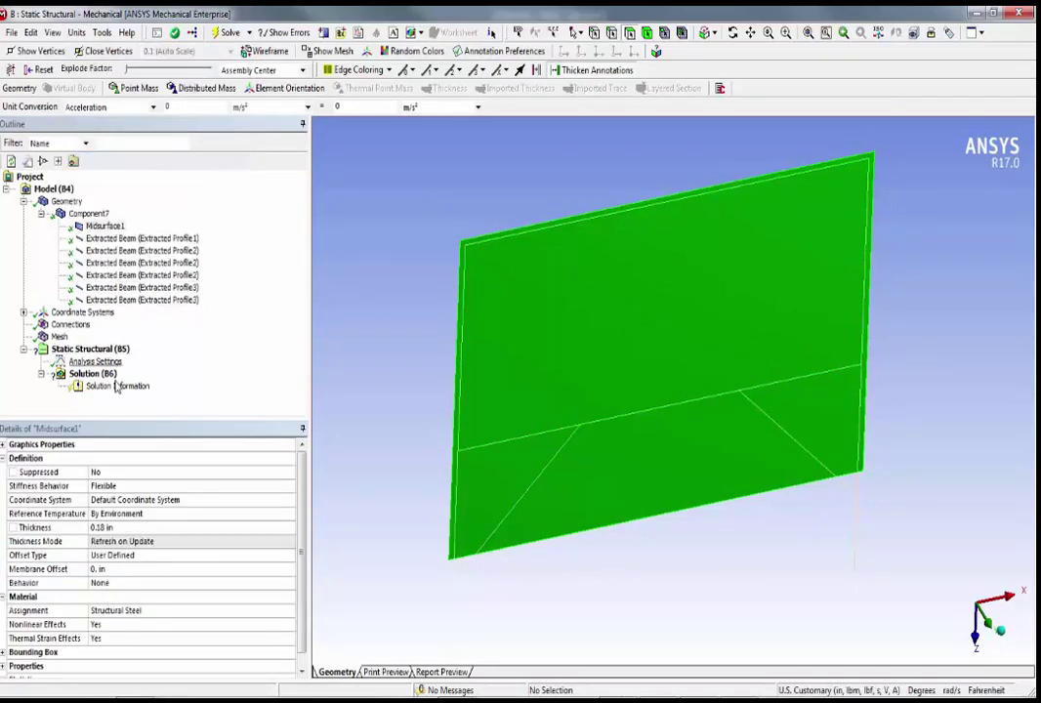
{"action": "left_click", "coordinate": [110, 570]}
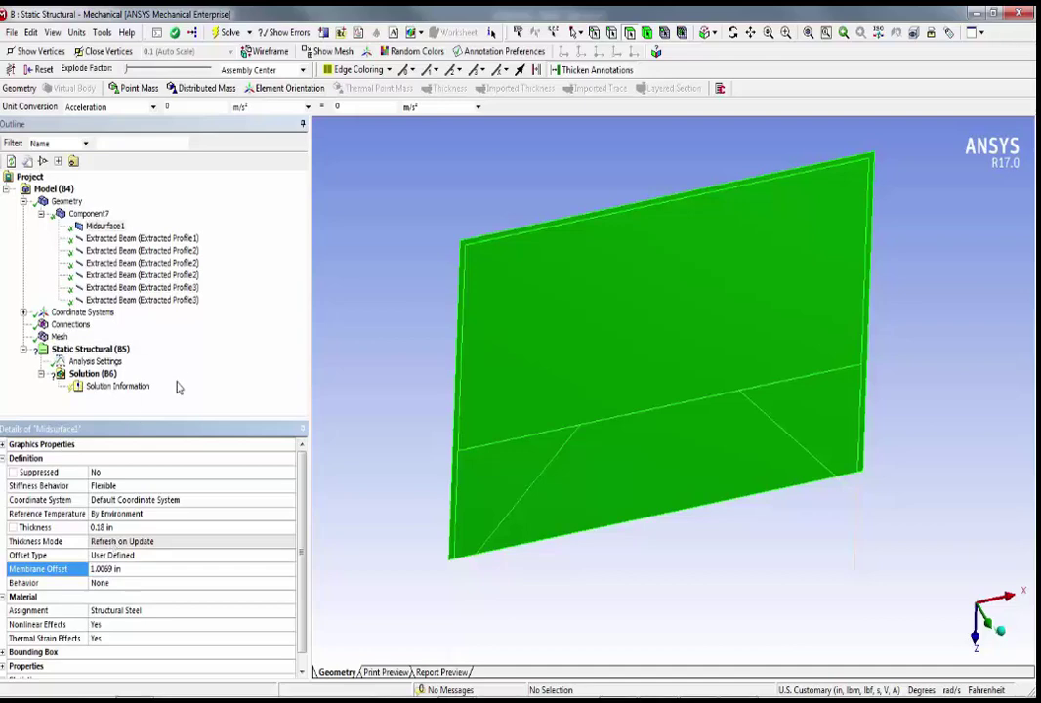
{"action": "left_click", "coordinate": [152, 329]}
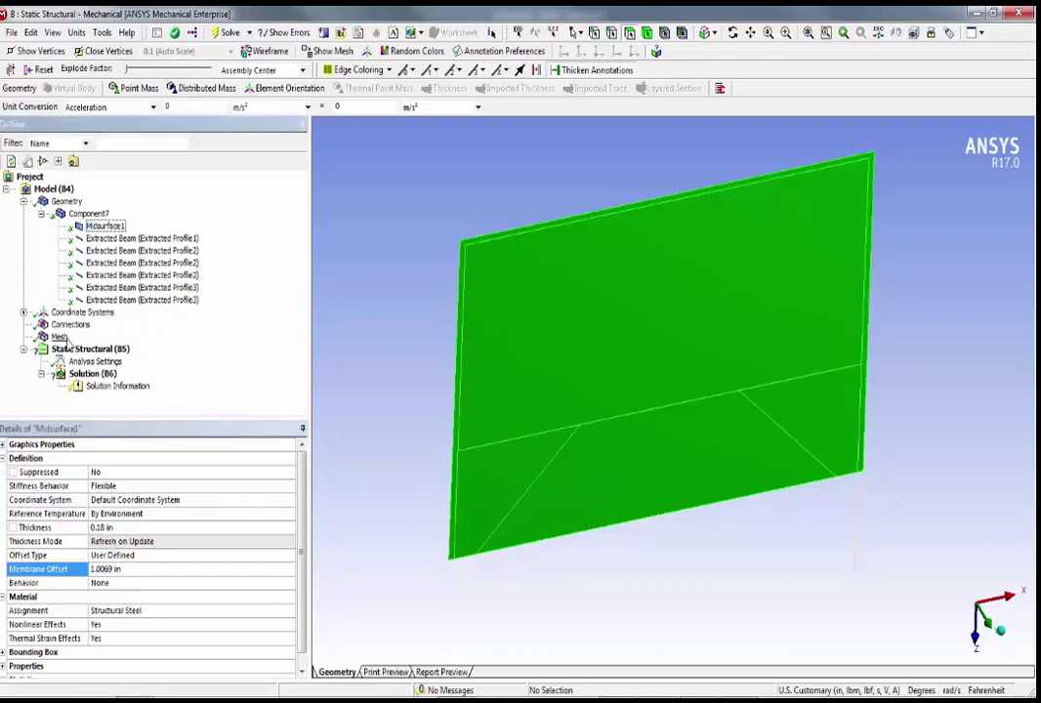
Examine the offset plate's position against the beams at the meshed corner
{"action": "left_click", "coordinate": [59, 337]}
{"action": "middle_click_drag", "start_coordinate": [428, 314], "coordinate": [508, 291]}
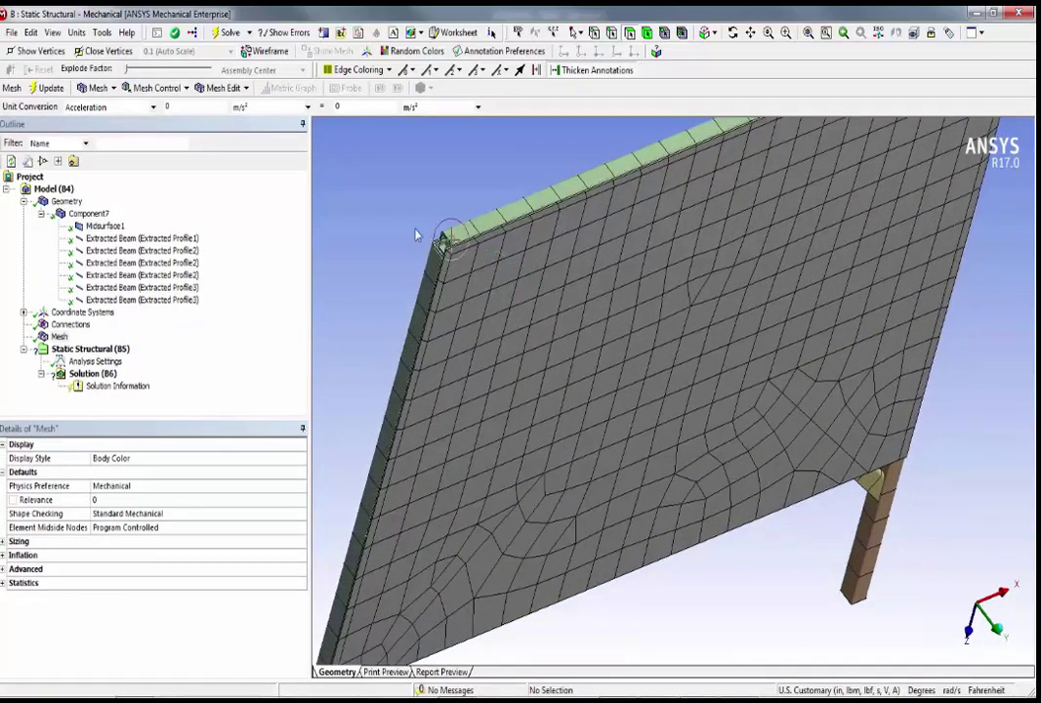
{"action": "right_click_drag", "start_coordinate": [398, 209], "coordinate": [542, 314]}
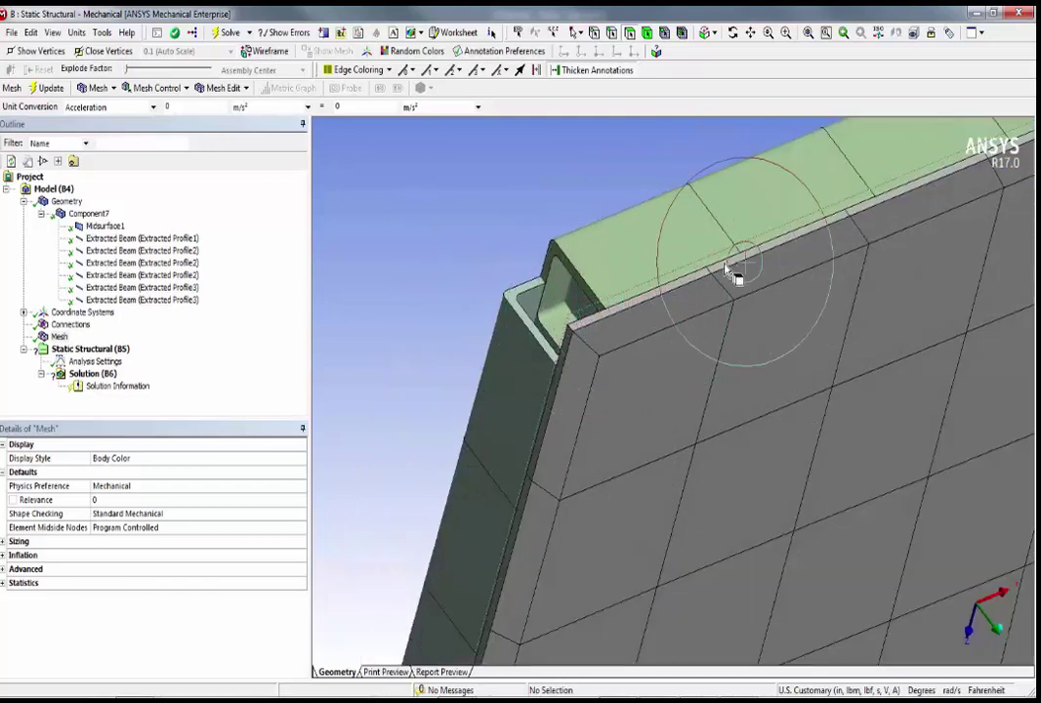
Review the fit of the offset plate on the beams, from the corner out to the whole meshed frame
{"action": "middle_click_drag", "start_coordinate": [730, 275], "coordinate": [735, 288]}
{"action": "middle_click_drag", "start_coordinate": [773, 418], "coordinate": [655, 254], "text": "ctrl"}
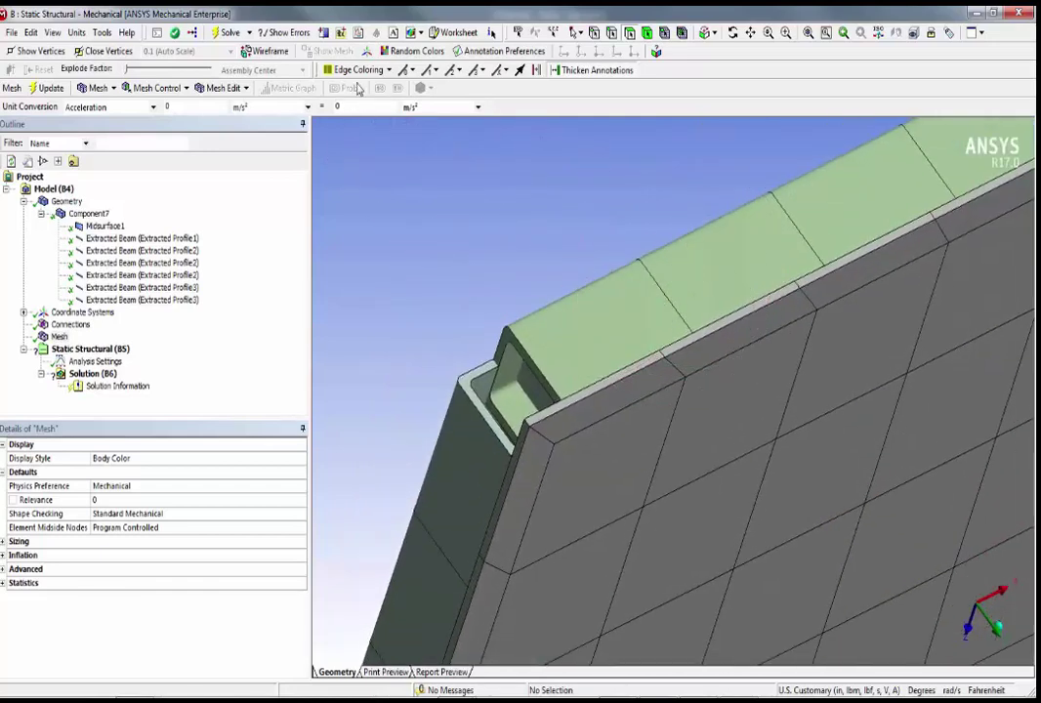
{"action": "left_click", "coordinate": [735, 35]}
{"action": "left_click", "coordinate": [564, 447]}
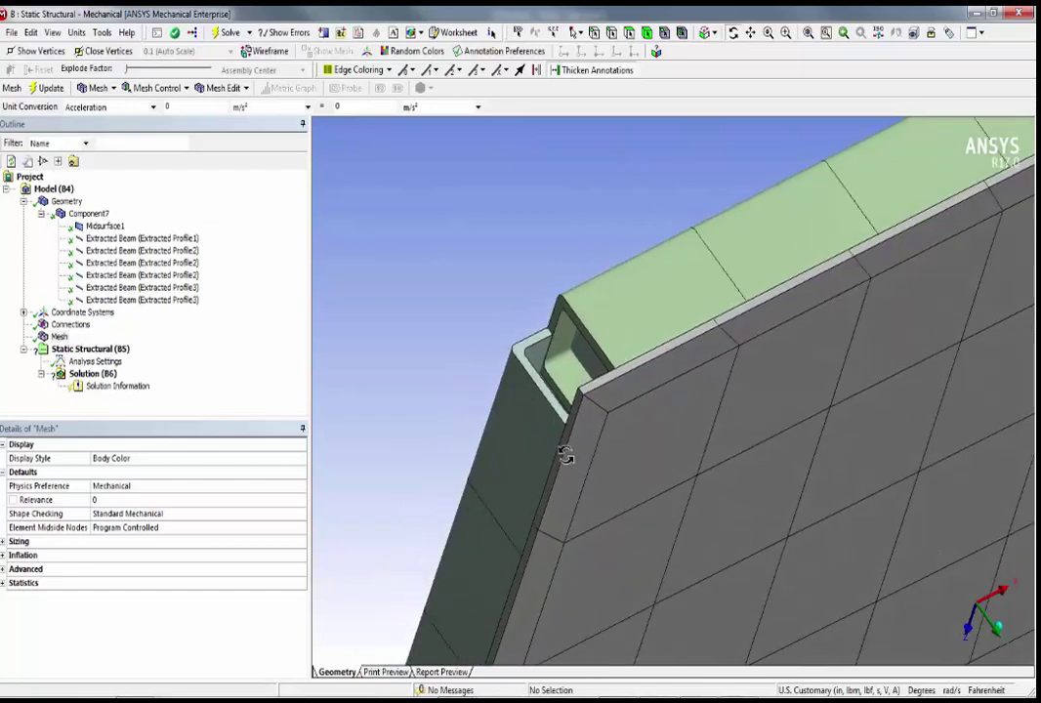
{"action": "mouse_move", "coordinate": [656, 397]}
{"action": "left_mouse_down"}
{"action": "mouse_move", "coordinate": [680, 446]}
{"action": "mouse_move", "coordinate": [701, 455]}
{"action": "mouse_move", "coordinate": [660, 401]}
{"action": "left_mouse_up"}
{"action": "scroll", "coordinate": [660, 398], "scroll_direction": "down", "scroll_amount": 10}
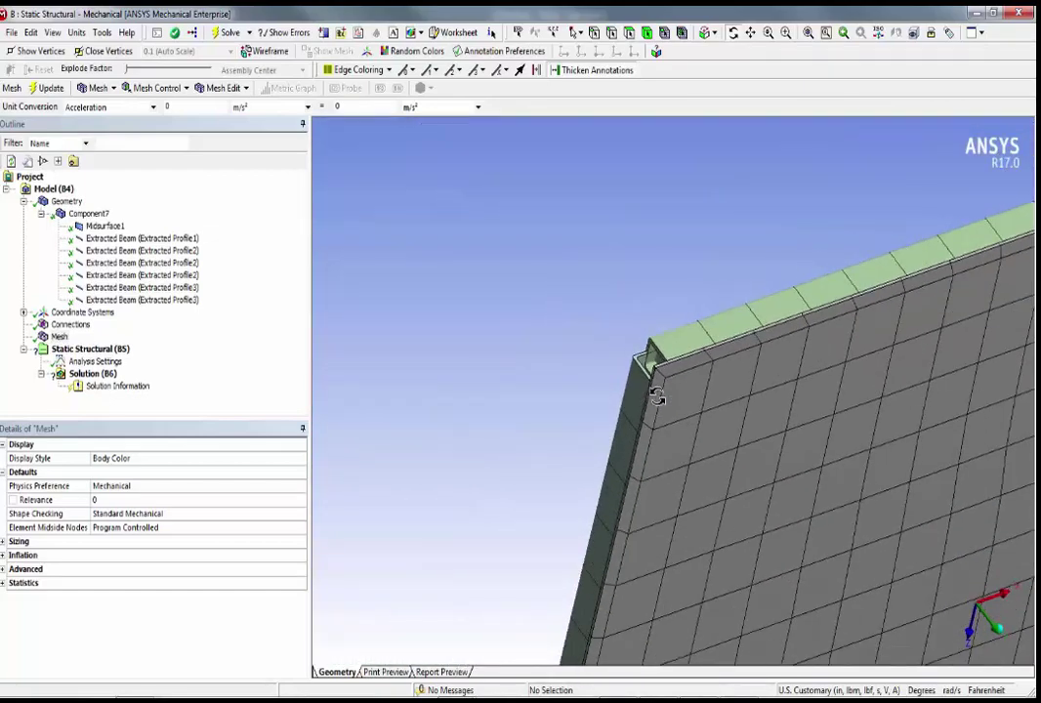
{"action": "middle_click_drag", "start_coordinate": [720, 390], "coordinate": [639, 298], "text": "ctrl"}
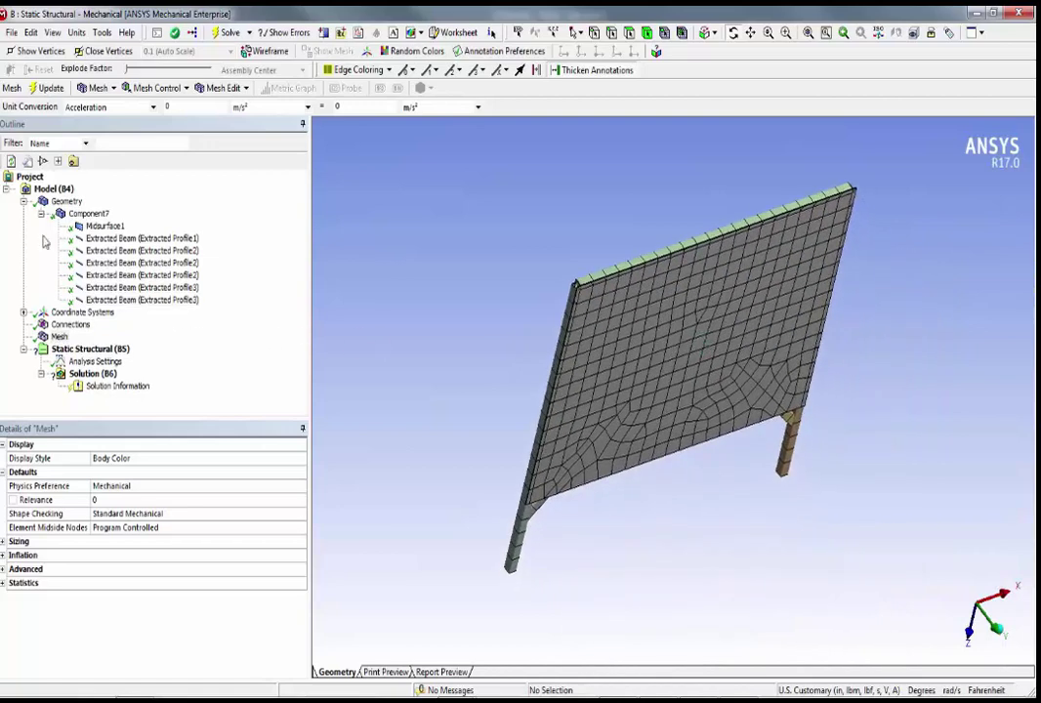
Add a Fixed Support to the static structural analysis on the two lower end vertices of the beam legs
{"action": "left_click", "coordinate": [23, 201]}
{"action": "left_click", "coordinate": [88, 251]}
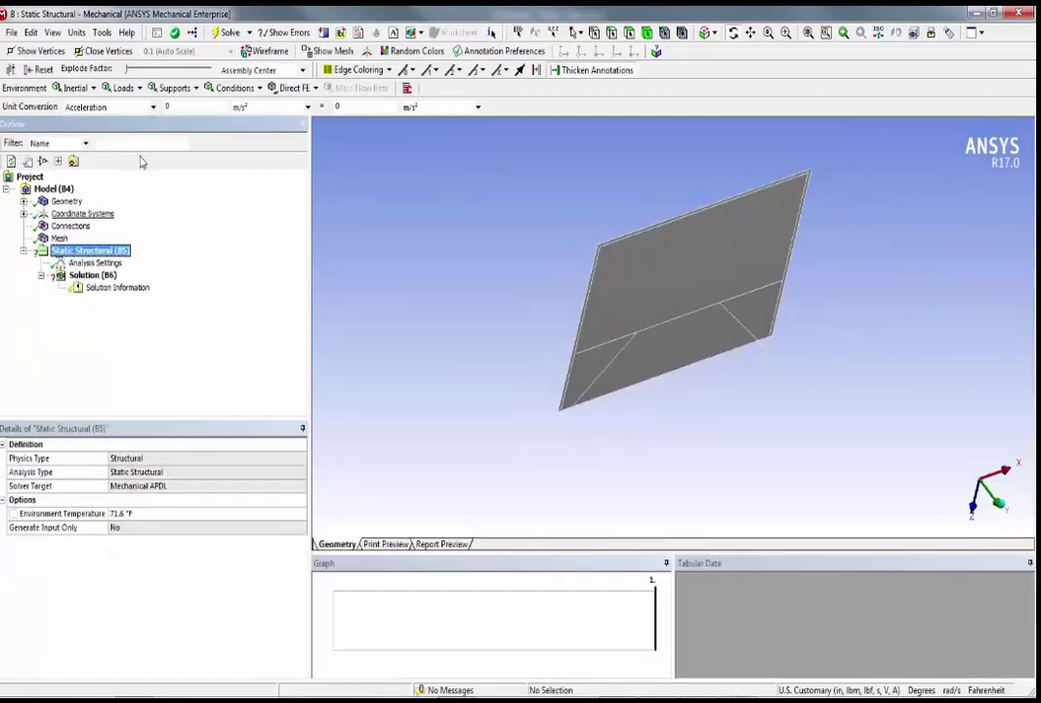
{"action": "left_click", "coordinate": [174, 88]}
{"action": "left_click", "coordinate": [185, 105]}
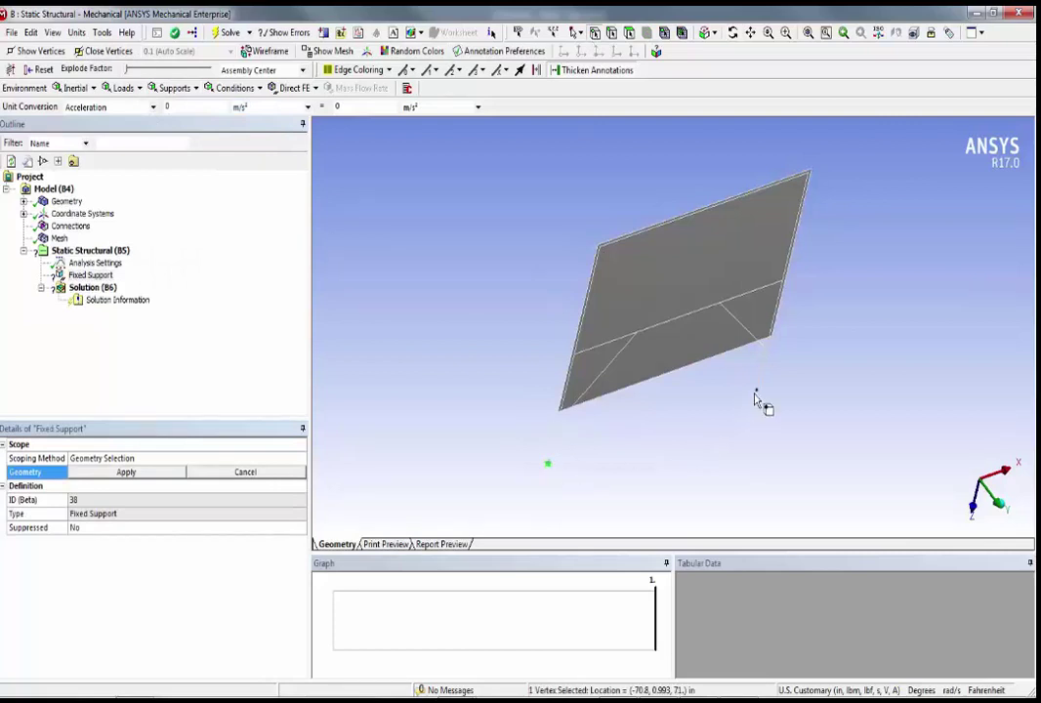
{"action": "left_click", "coordinate": [125, 471]}
{"action": "middle_click_drag", "start_coordinate": [430, 351], "coordinate": [451, 354]}
{"action": "left_click", "coordinate": [173, 88]}
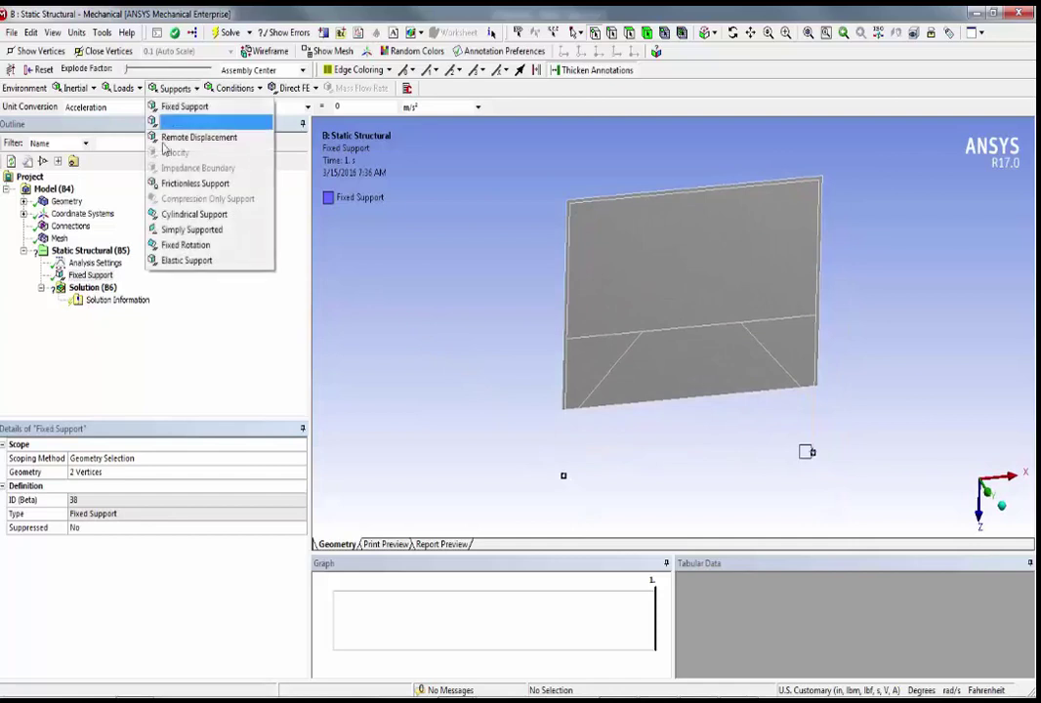
{"action": "left_click", "coordinate": [117, 277]}
Add a Pressure load to the static structural analysis and scope it to all five faces of the plate
{"action": "left_click", "coordinate": [118, 251]}
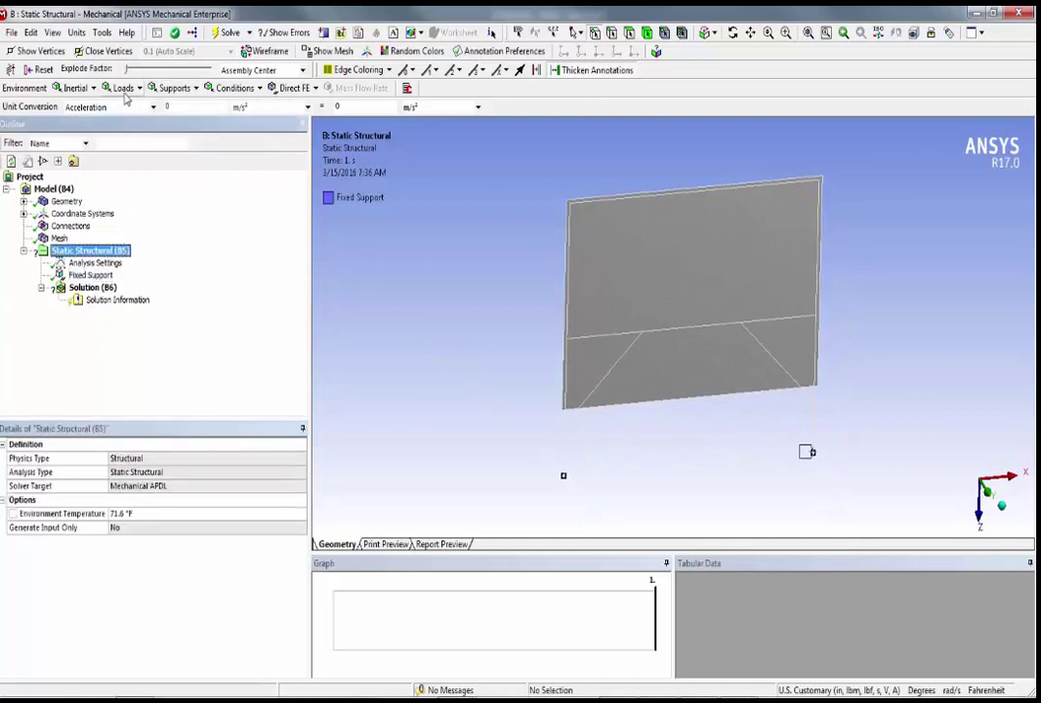
{"action": "left_click", "coordinate": [123, 88]}
{"action": "left_click", "coordinate": [124, 110]}
{"action": "left_click", "coordinate": [619, 290]}
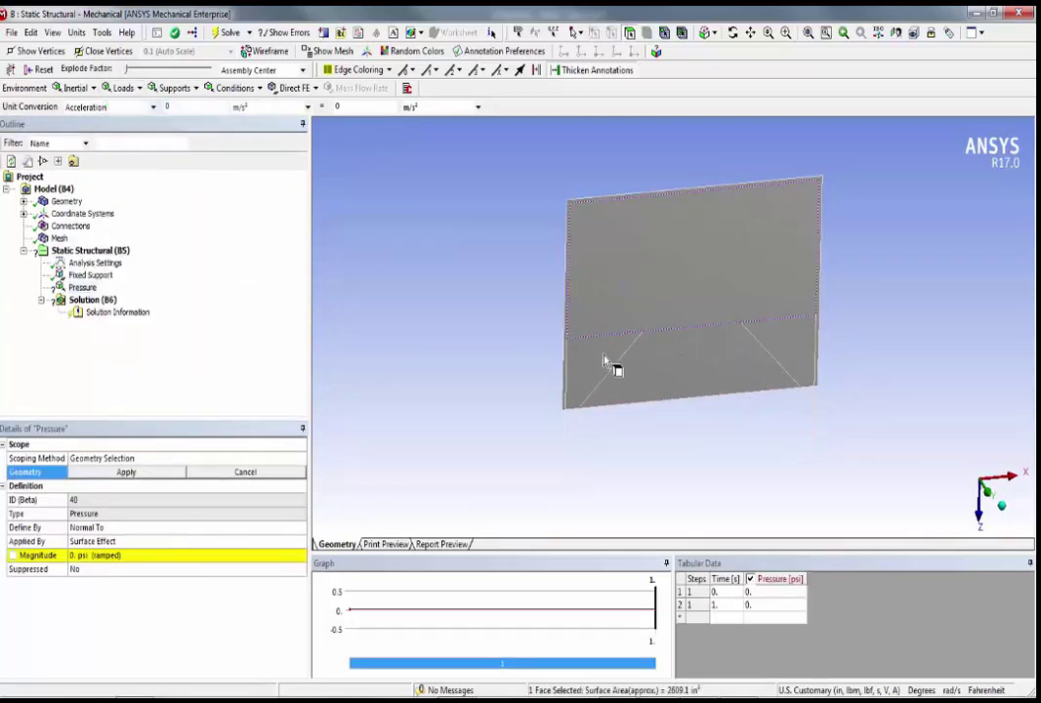
{"action": "left_click", "coordinate": [600, 353], "text": "ctrl"}
{"action": "left_click", "coordinate": [696, 377], "text": "ctrl"}
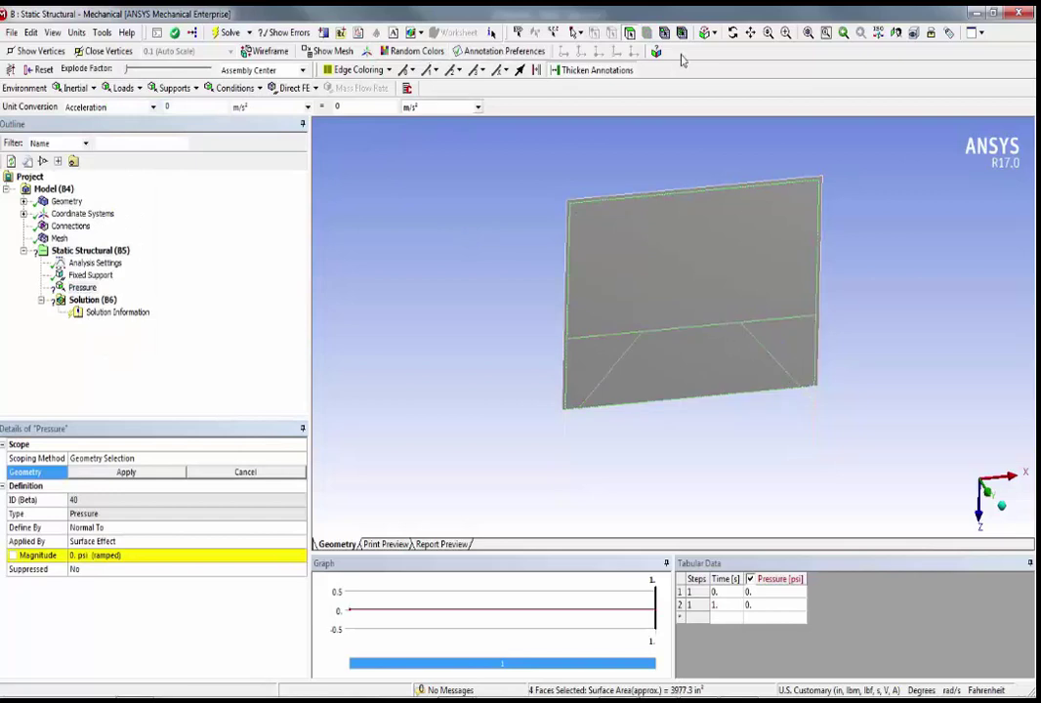
{"action": "left_click", "coordinate": [705, 34]}
{"action": "left_click", "coordinate": [758, 67]}
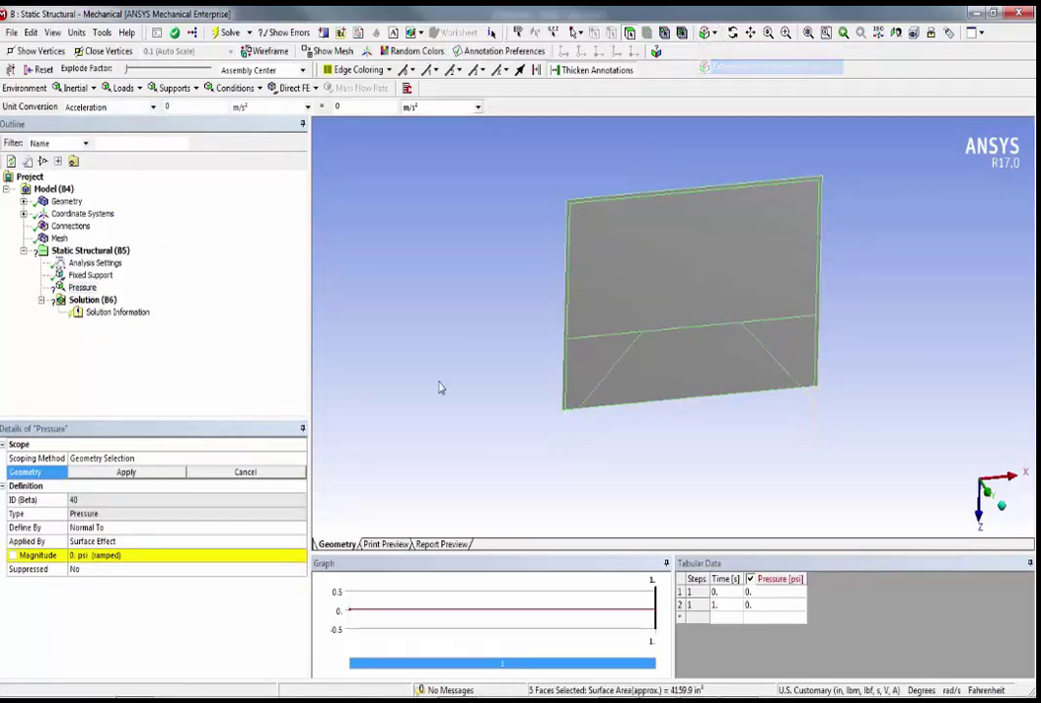
{"action": "left_click", "coordinate": [126, 473]}
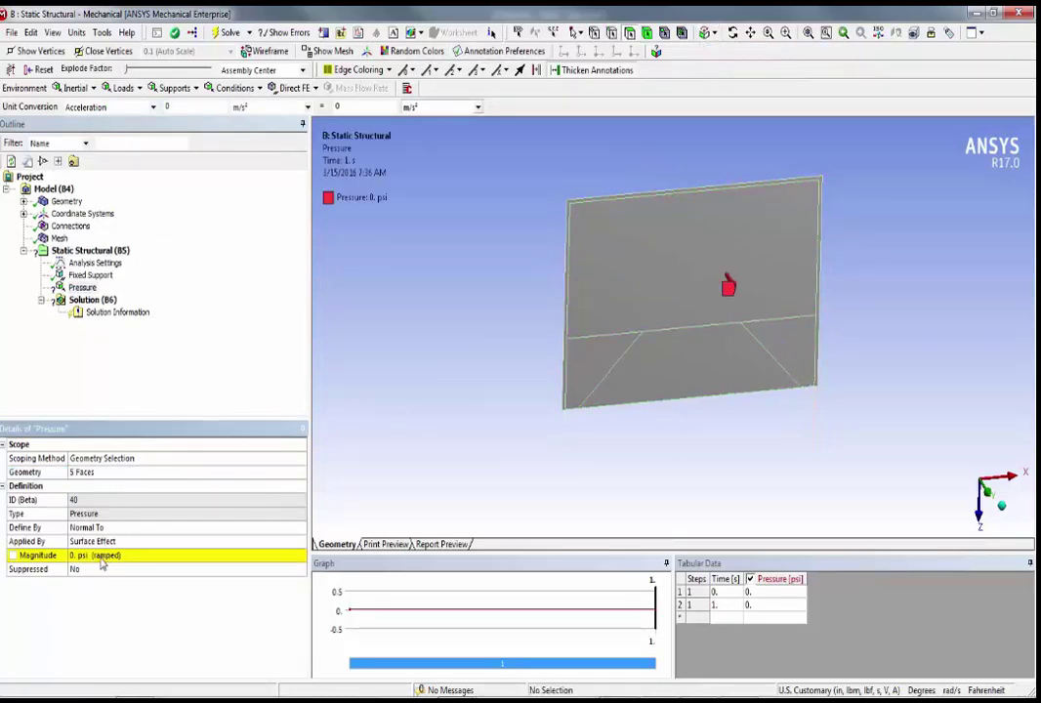
Set the magnitude of the plate's pressure load to -1 psi and check the load direction
{"action": "middle_click_drag", "start_coordinate": [534, 300], "coordinate": [574, 345]}
{"action": "left_click", "coordinate": [151, 560]}
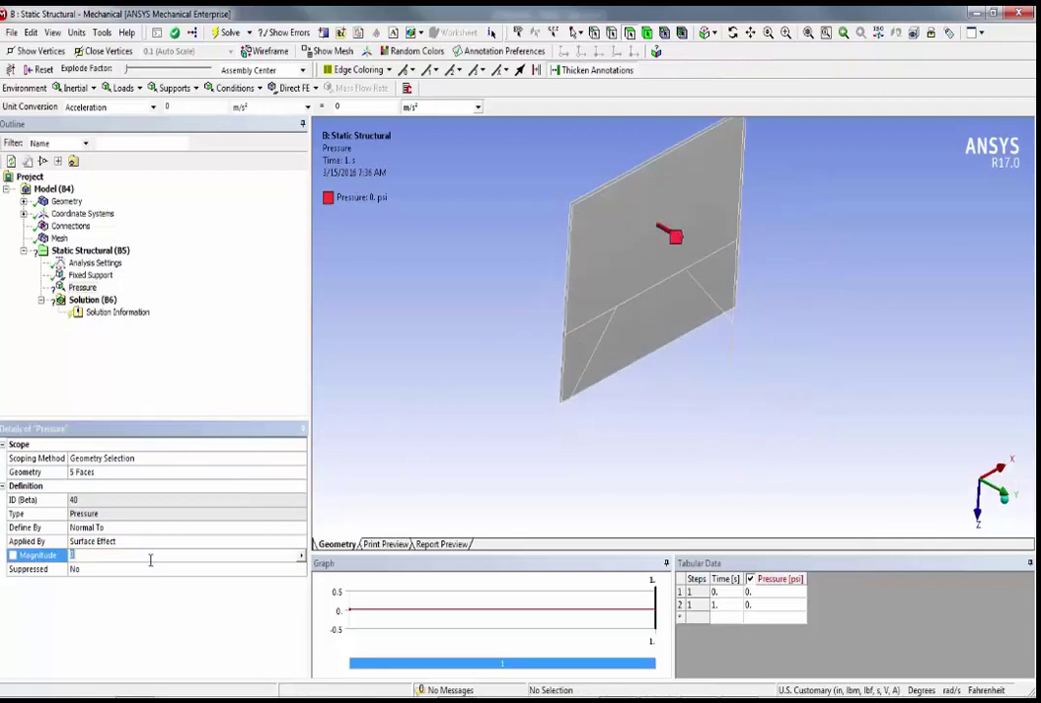
{"action": "key", "text": "Return"}
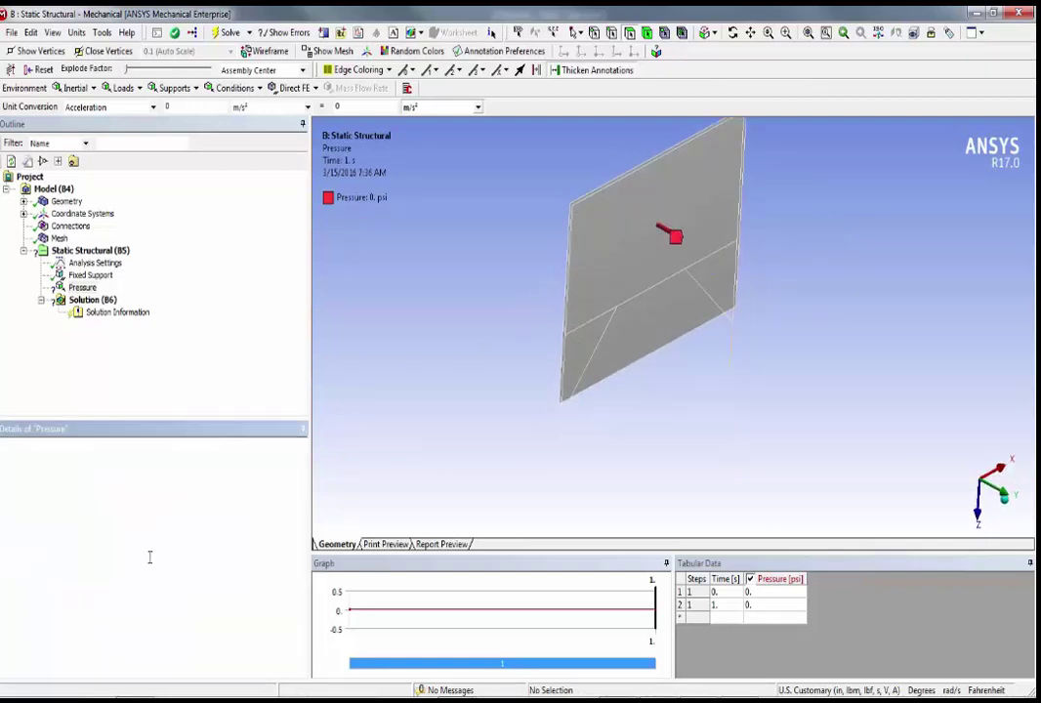
{"action": "middle_click_drag", "start_coordinate": [501, 392], "coordinate": [523, 412], "text": "ctrl"}
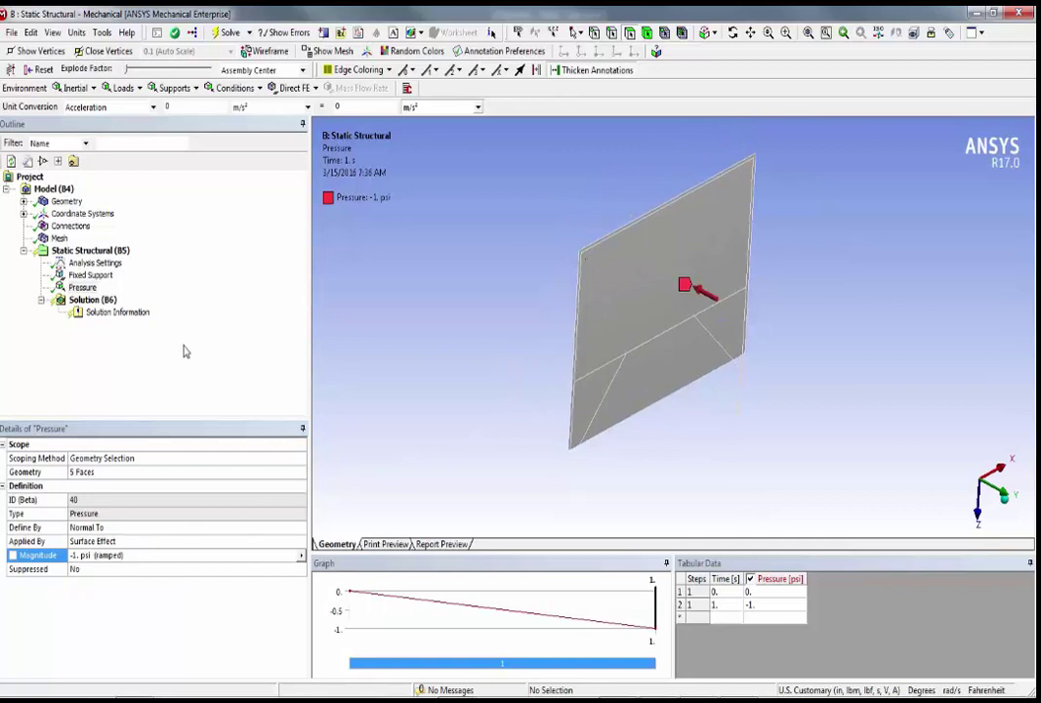
Add a Total Deformation result to the solution and solve the analysis
{"action": "left_click", "coordinate": [105, 302]}
{"action": "left_click", "coordinate": [88, 94]}
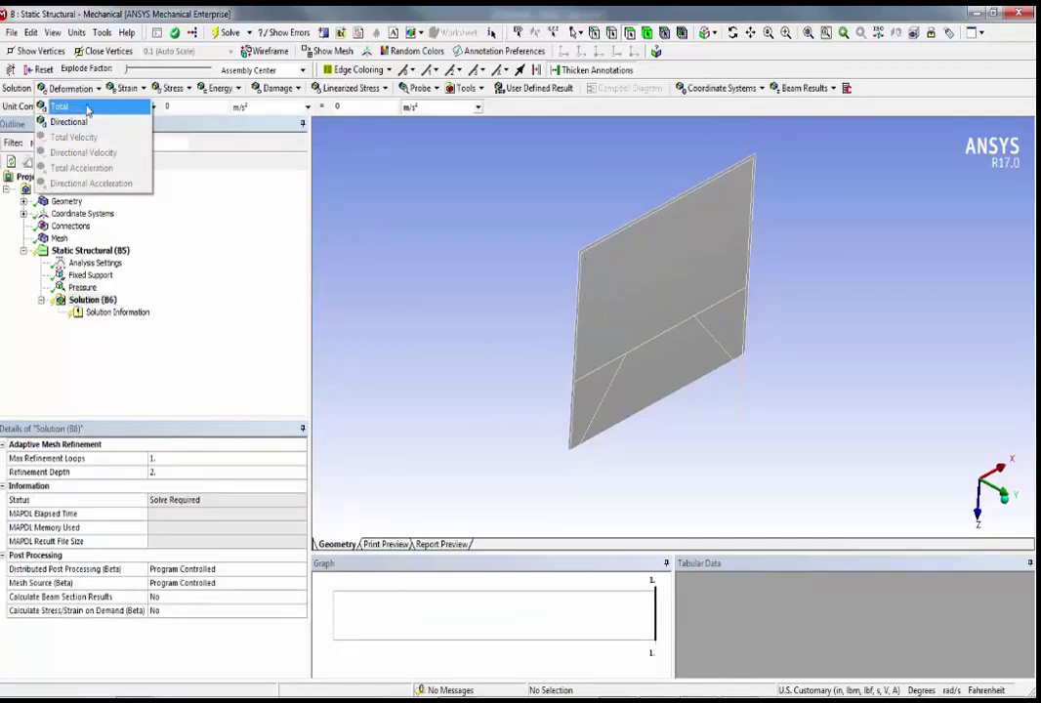
{"action": "left_click", "coordinate": [86, 111]}
{"action": "left_click", "coordinate": [226, 33]}
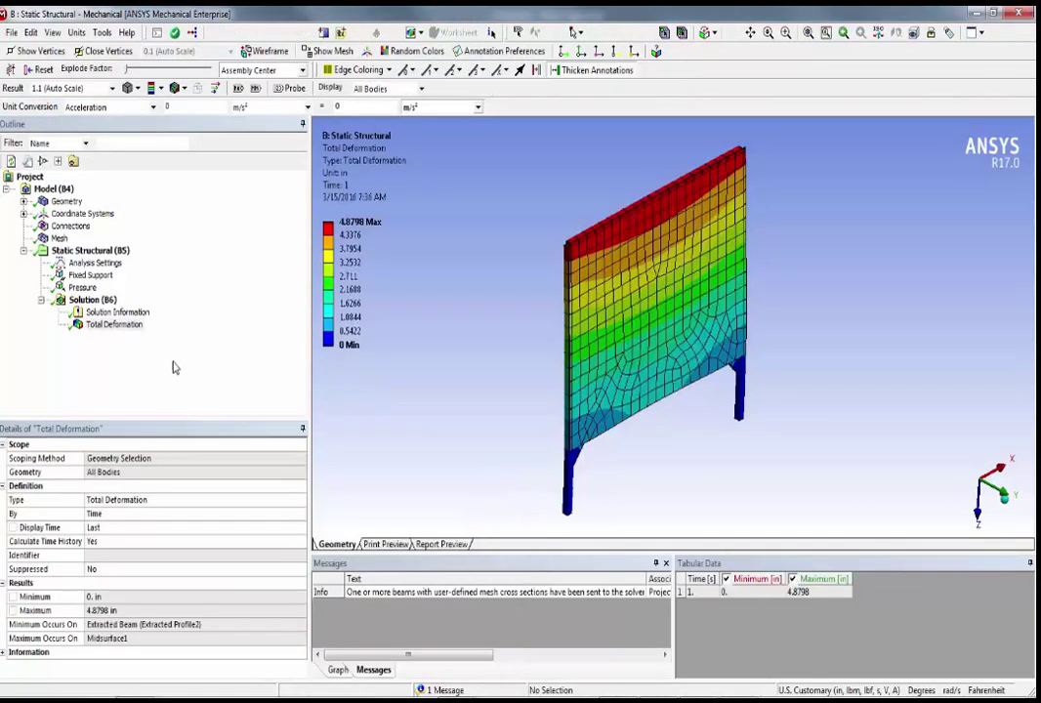
Animate the total deformation result and examine the bending of the plate and beams from the side
{"action": "middle_click_drag", "start_coordinate": [409, 378], "coordinate": [493, 449]}
{"action": "left_click", "coordinate": [338, 669]}
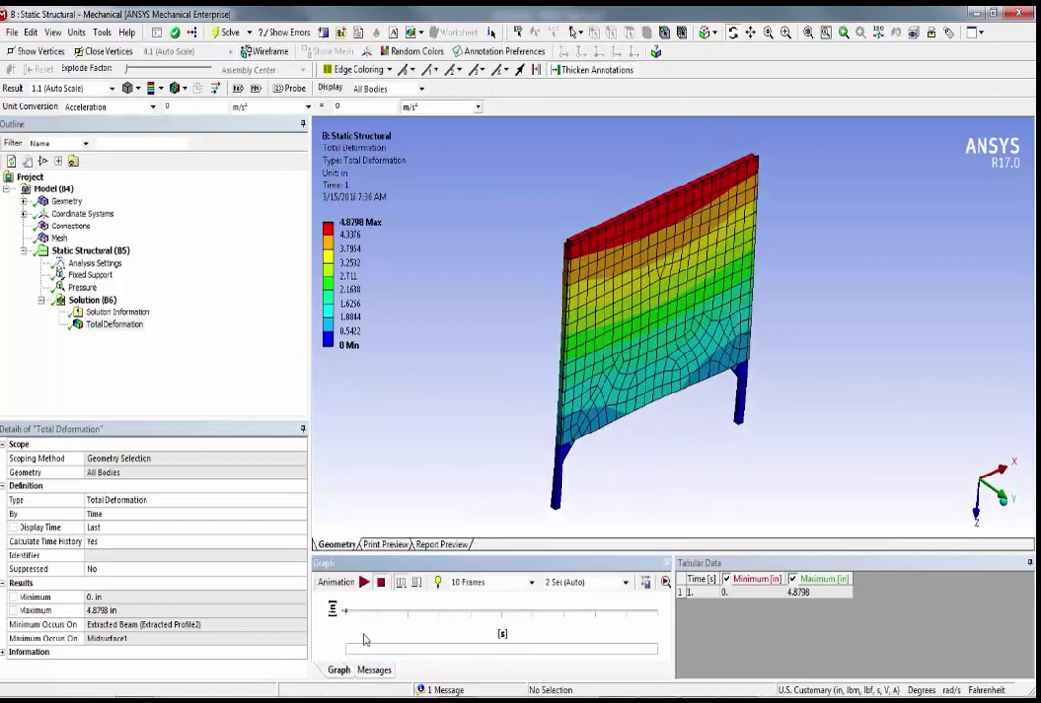
{"action": "left_click", "coordinate": [365, 582]}
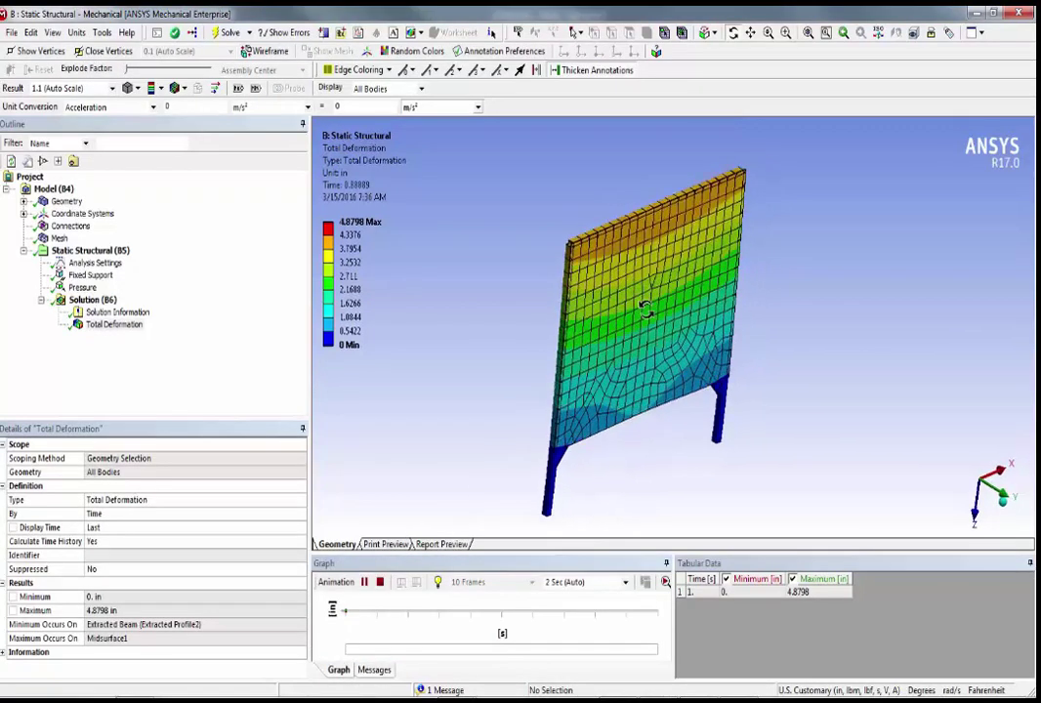
{"action": "middle_click_drag", "start_coordinate": [644, 301], "coordinate": [713, 314]}
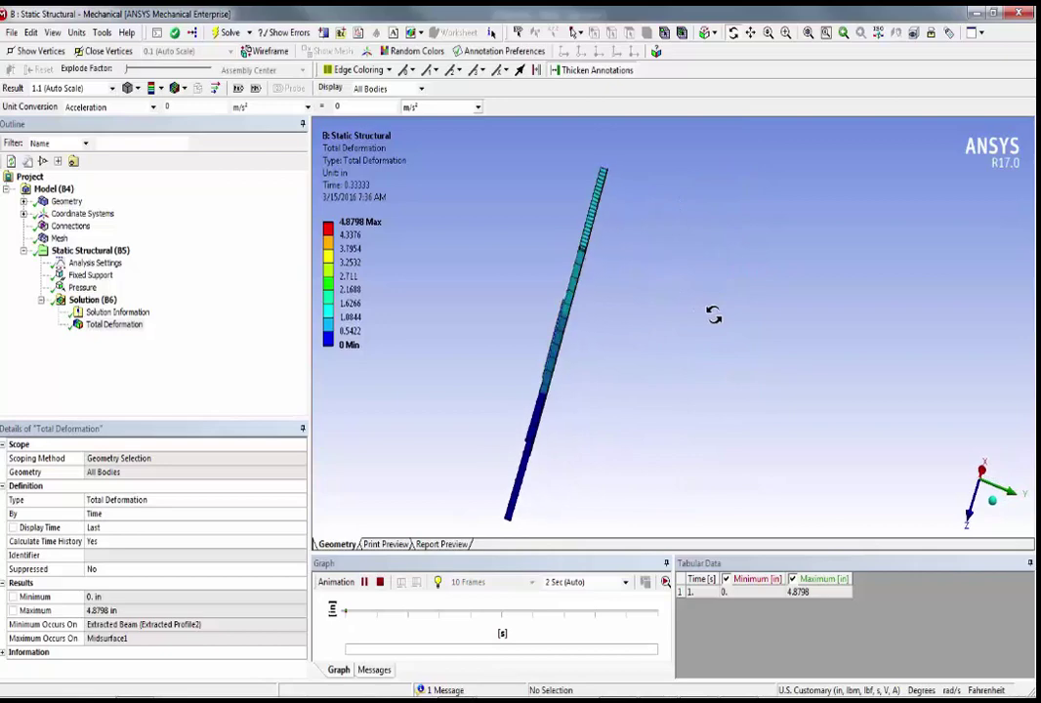
{"action": "middle_click_drag", "start_coordinate": [932, 493], "coordinate": [907, 439]}
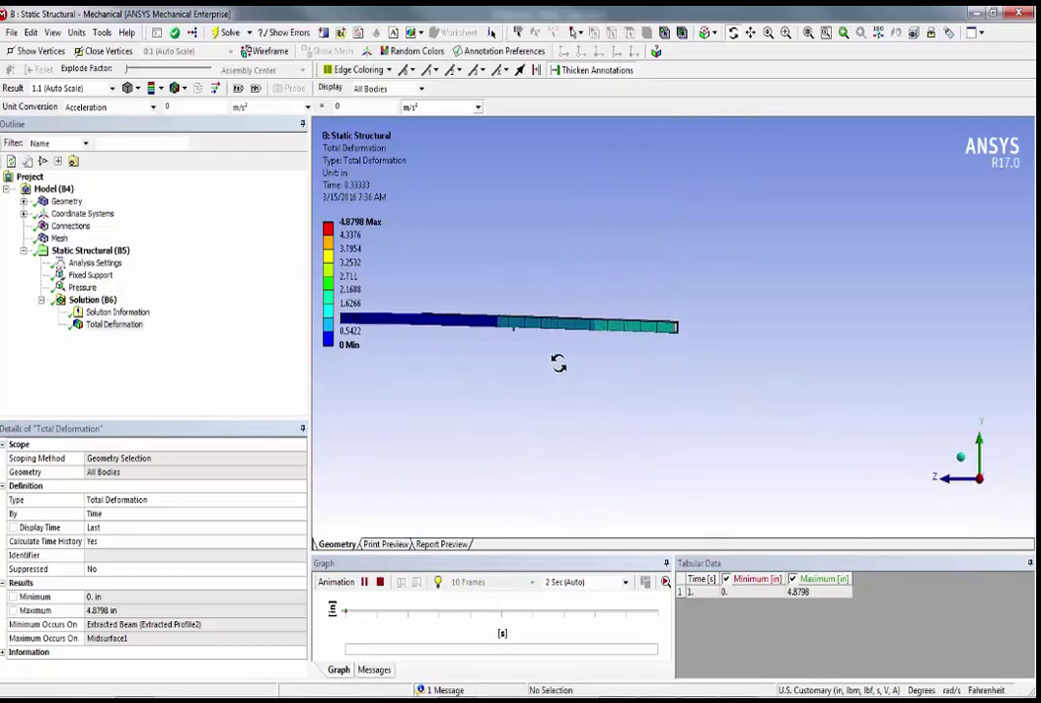
{"action": "middle_click_drag", "start_coordinate": [512, 351], "coordinate": [651, 346], "text": "ctrl"}
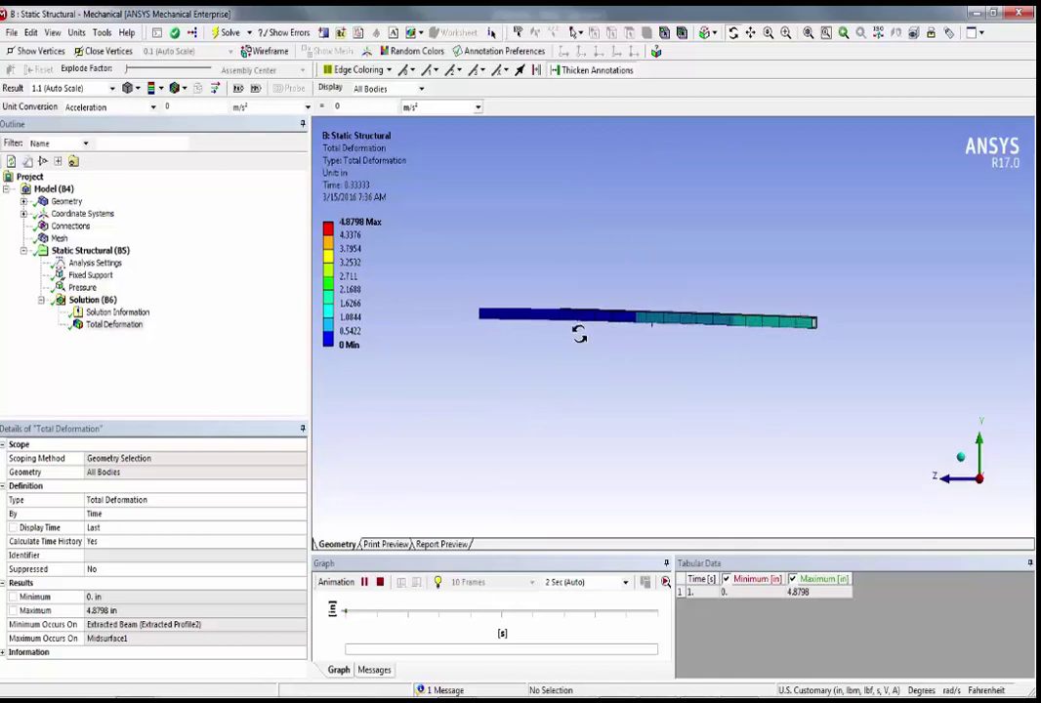